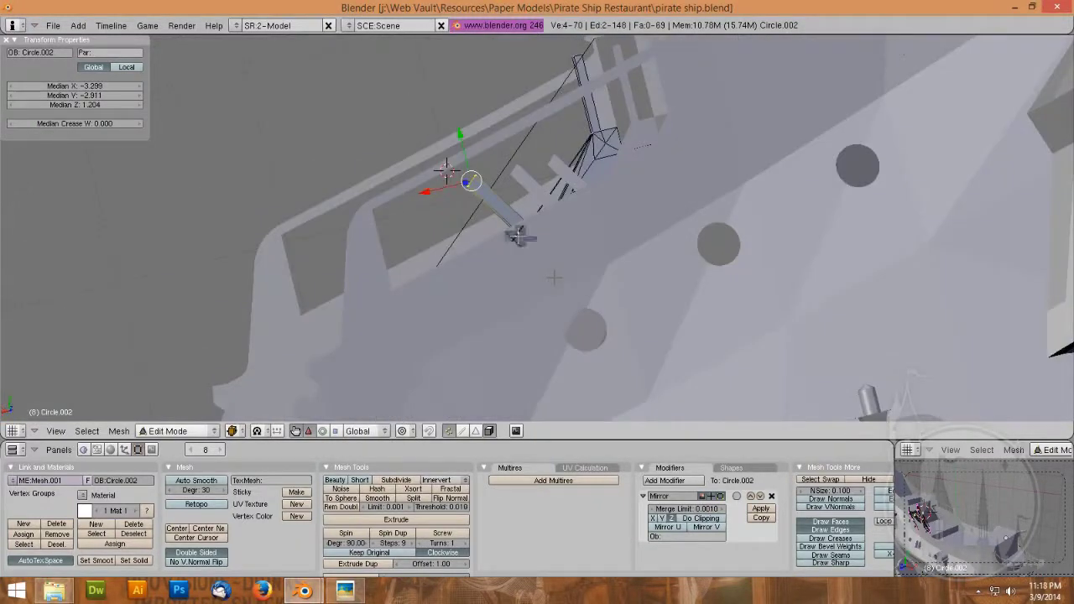
# Step: Duplicate the selected railing piece on the ship's stern railing
pyautogui.hotkey('shift', 'd')
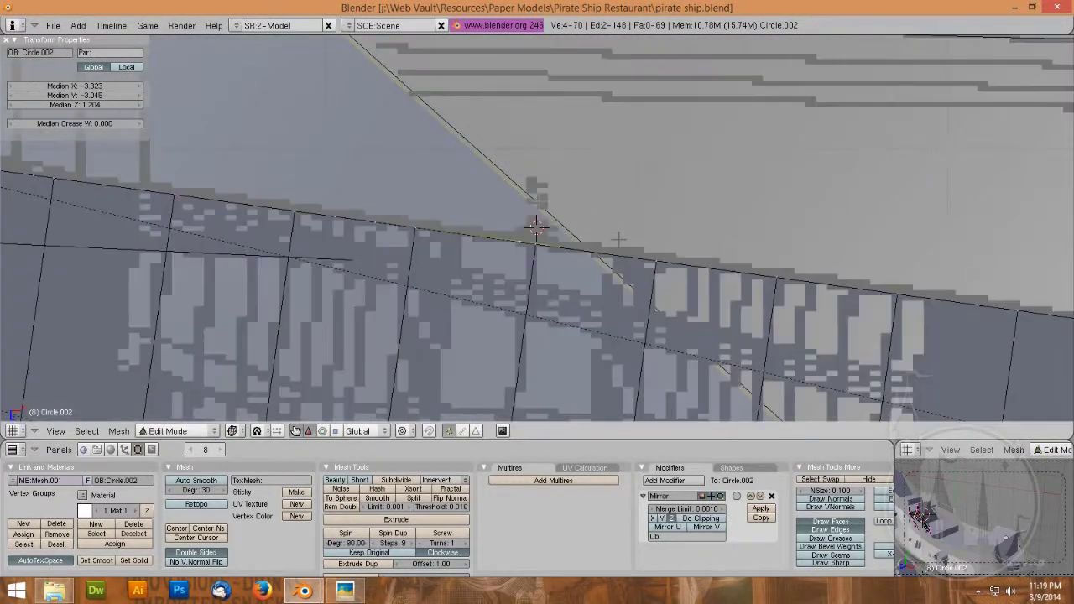
pyautogui.scroll(-10, 619, 240)
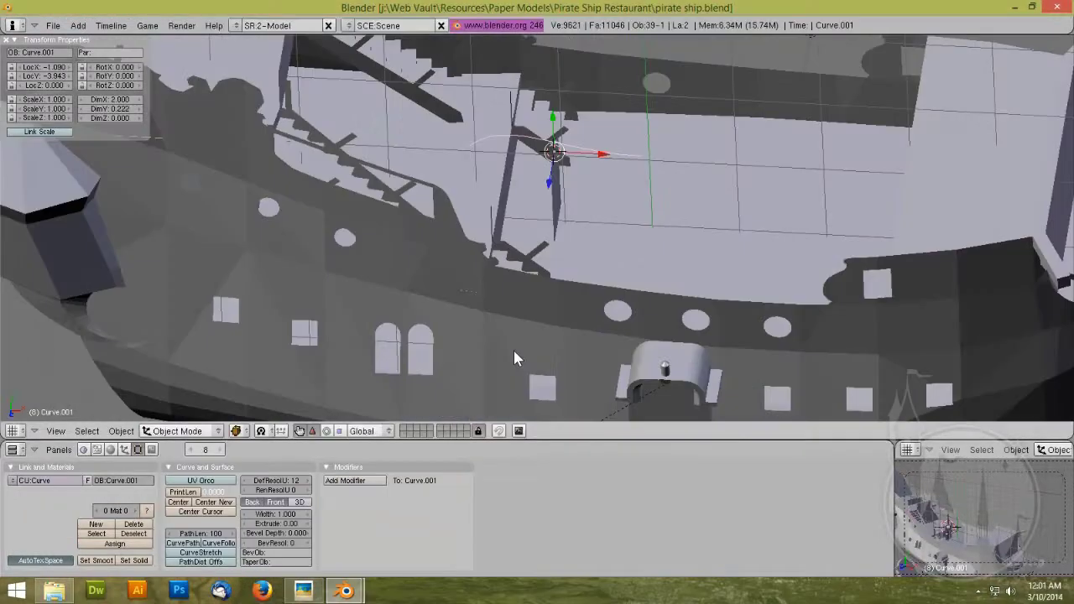
pyautogui.hotkey('shift', 's')
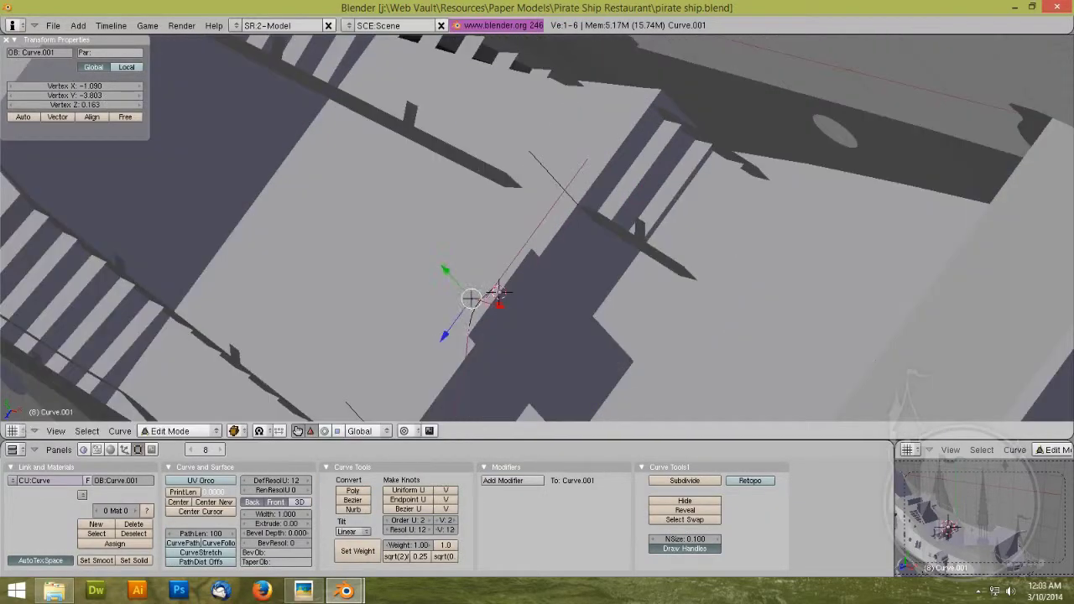
# Step: Examine the reference photos of the ship's deck, hull details and gangway stairs
pyautogui.click(303, 590)
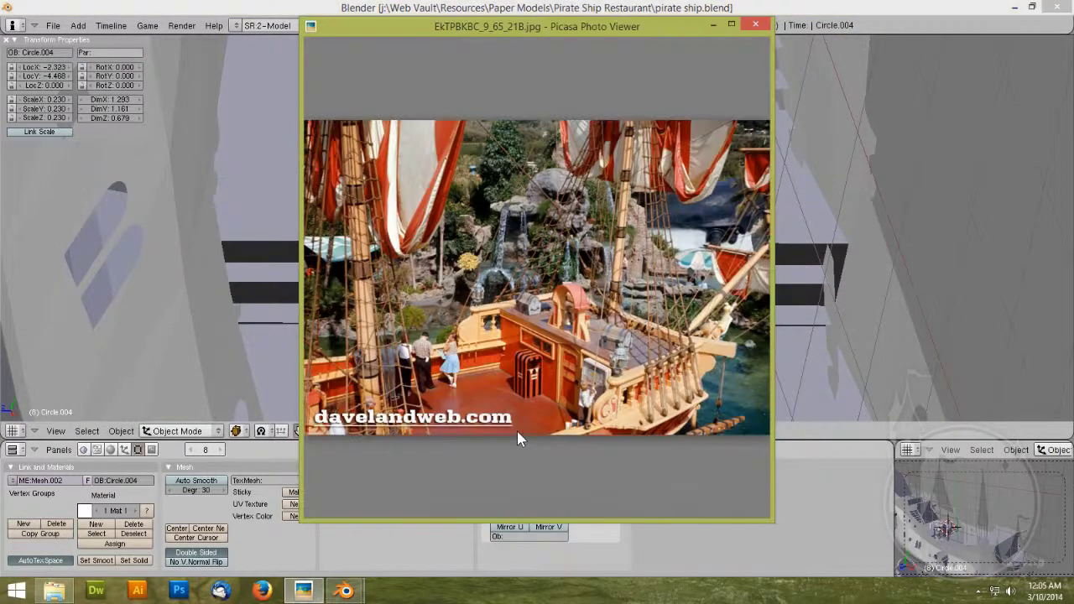
pyautogui.scroll(3, 517, 430)
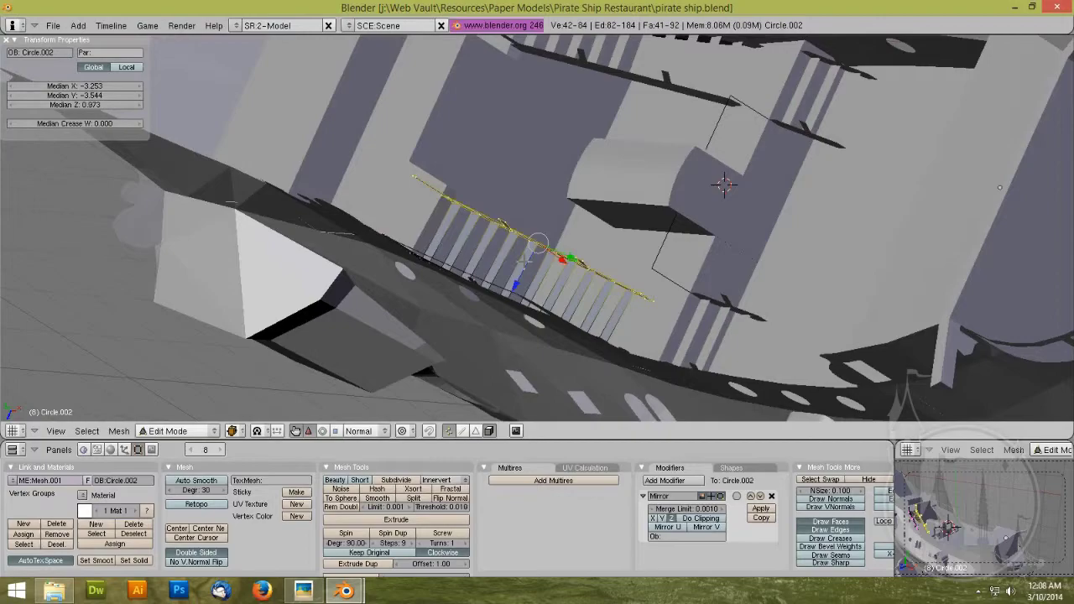
pyautogui.click(304, 592)
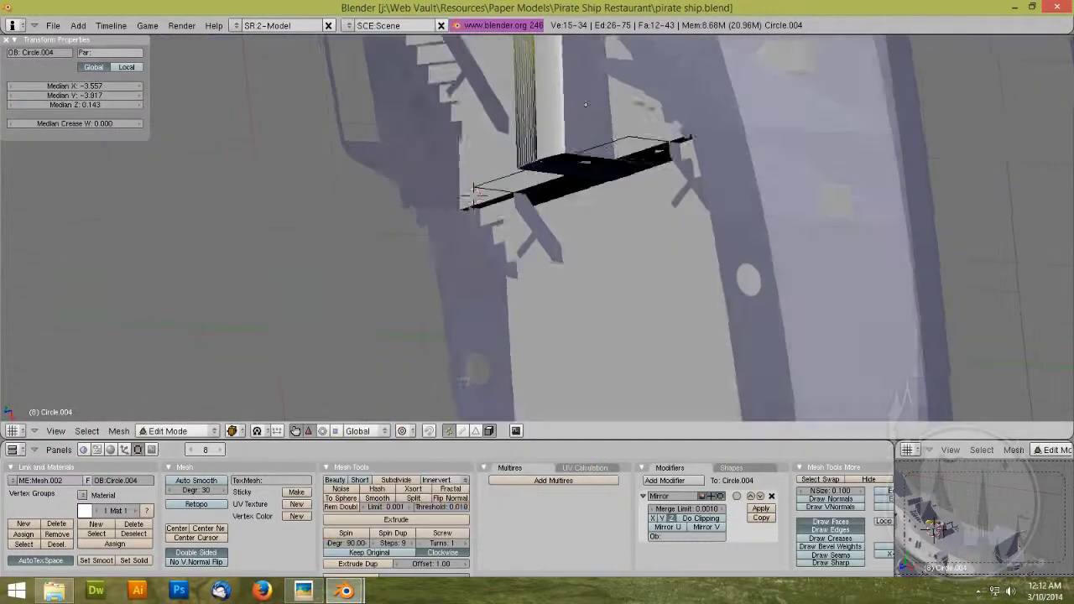
pyautogui.moveTo(480, 399); pyautogui.dragTo(475, 405, button='middle')
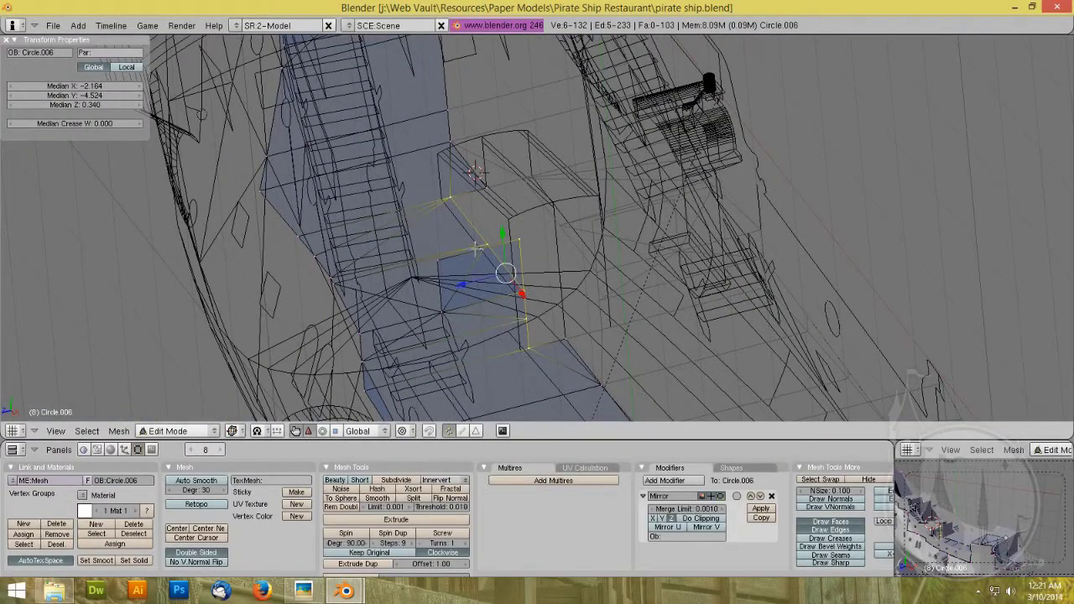
pyautogui.press('w')
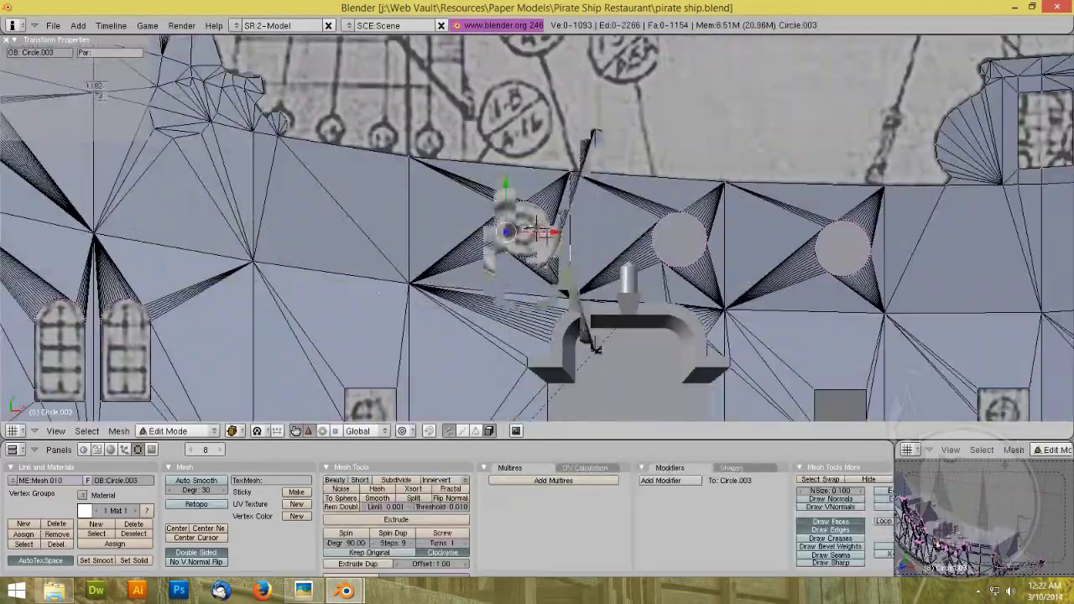
pyautogui.click(304, 591)
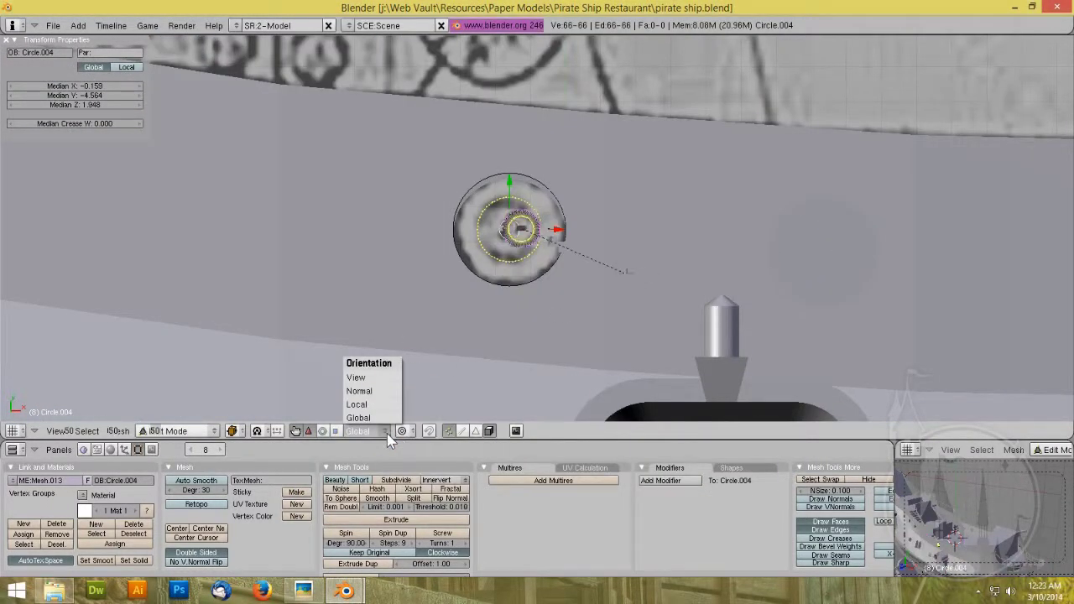
pyautogui.click(304, 592)
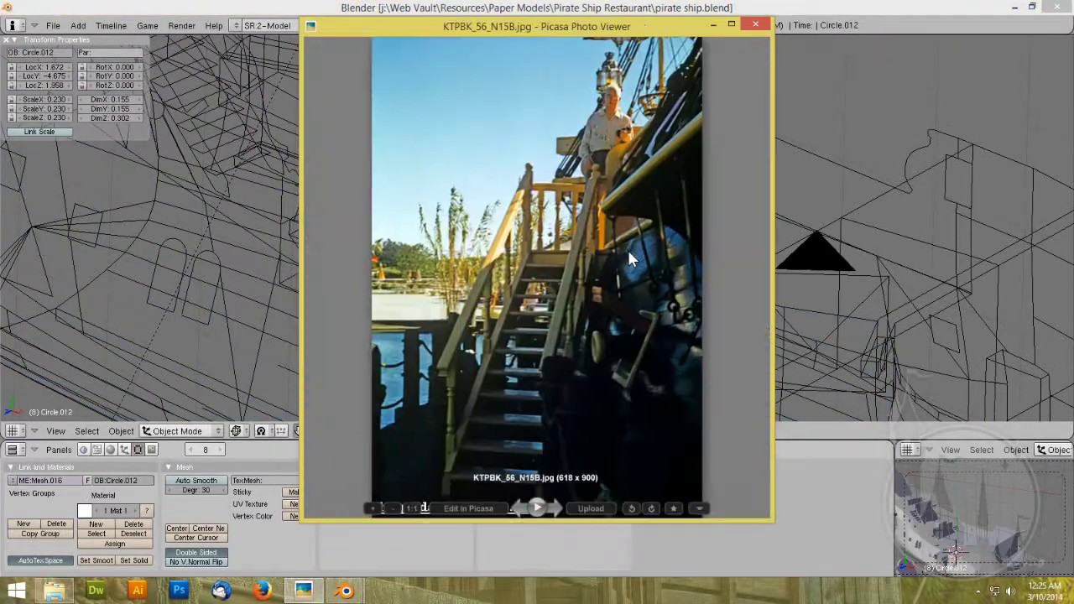
pyautogui.press('Right')
pyautogui.press('Right')
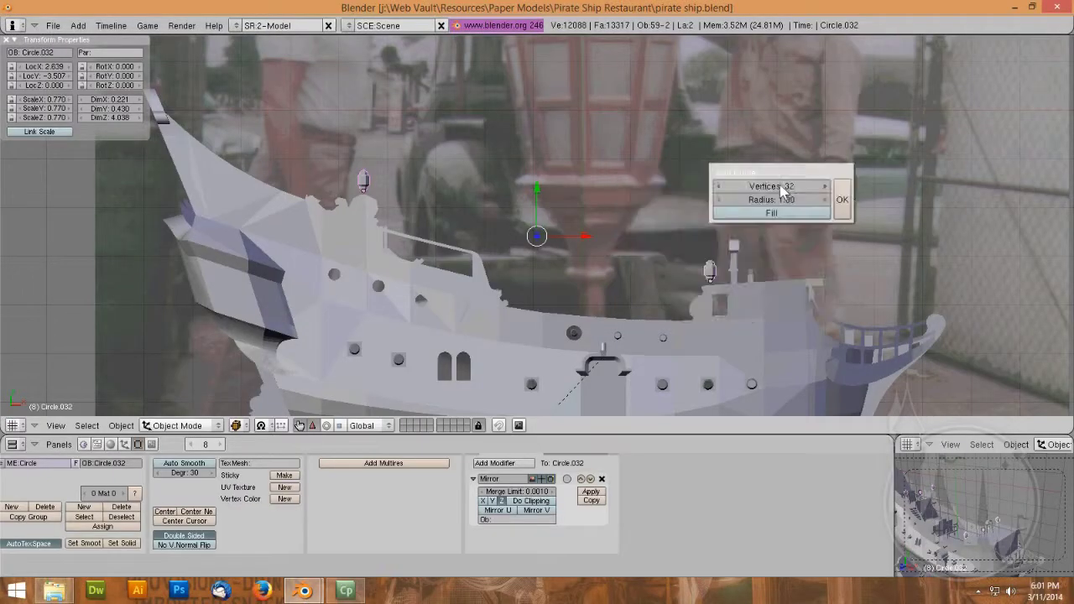
# Step: Add an 8-vertex circle over the lantern photo, rotate it 22.5° about Z and apply the rotation to the object data
pyautogui.click(763, 183)
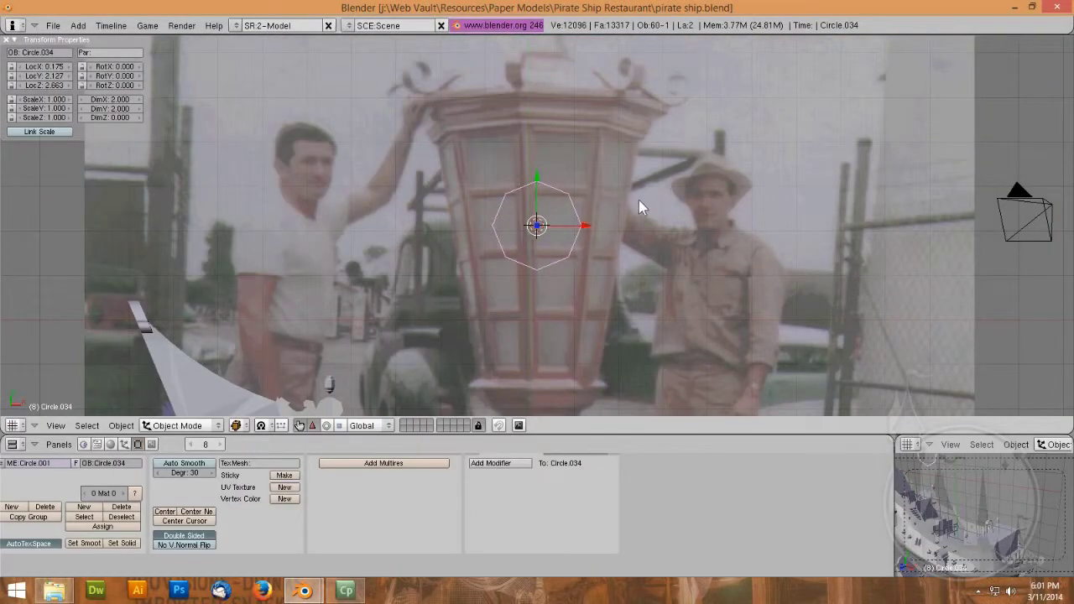
pyautogui.press('space')
pyautogui.moveTo(559, 314)
pyautogui.moveTo(627, 496)
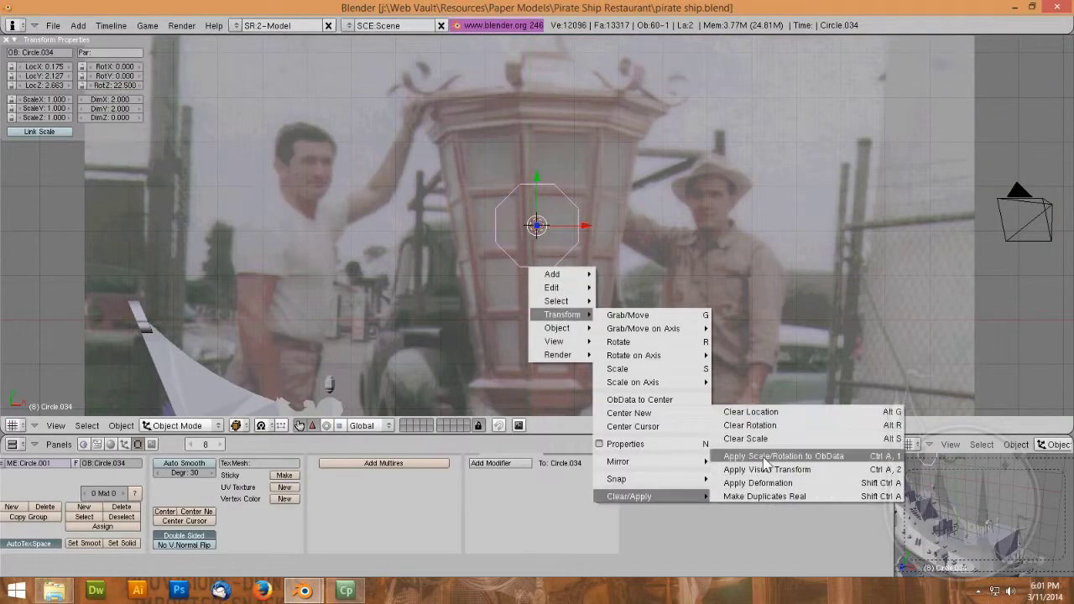
pyautogui.click(797, 455)
# Step: Rotate the octagon's vertices edge-on about the X axis and move them along Y to the rim of the lantern's roof
pyautogui.press('Tab')
pyautogui.press('r')
pyautogui.press('x')
pyautogui.press('Return')
pyautogui.press('g')
pyautogui.press('y')
pyautogui.click(969, 348)
pyautogui.press('g')
pyautogui.press('y')
pyautogui.click(969, 355)
# Step: Extrude the octagon upward and scale the new ring inward to form the lantern roof's lower slope
pyautogui.press('e')
pyautogui.click(720, 301)
pyautogui.press('z')
pyautogui.press('s')
pyautogui.click(650, 212)
pyautogui.scroll(-2, 650, 212)
pyautogui.press('g')
pyautogui.press('y')
pyautogui.click(650, 215)
# Step: Open a ship photo from the Reference folder and zoom in to study its details
pyautogui.click(53, 590)
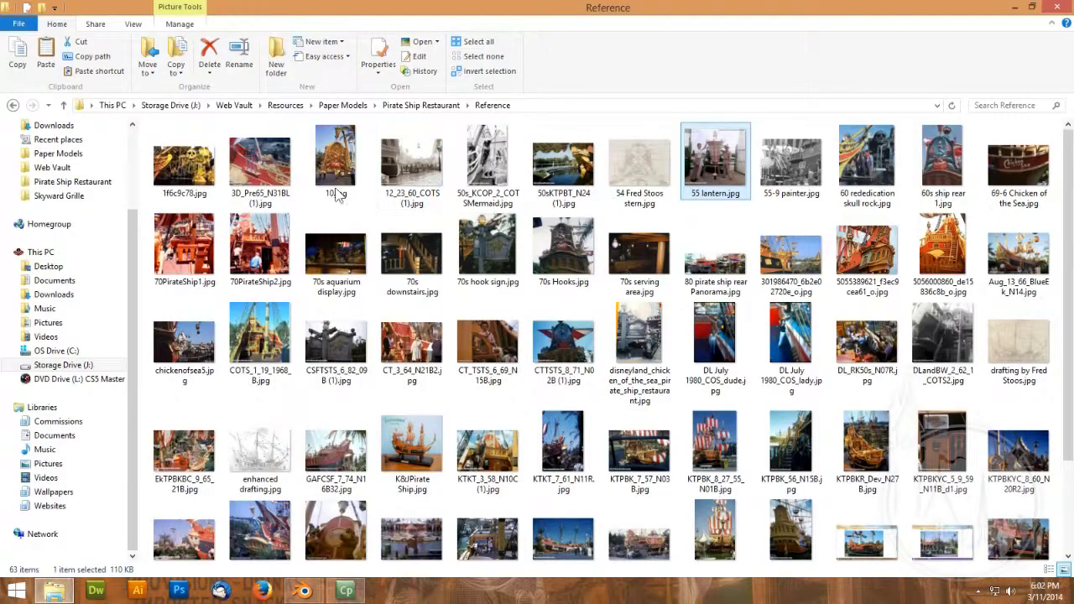
pyautogui.doubleClick(335, 168)
pyautogui.click(386, 591)
pyautogui.click(386, 591)
pyautogui.scroll(3, 566, 276)
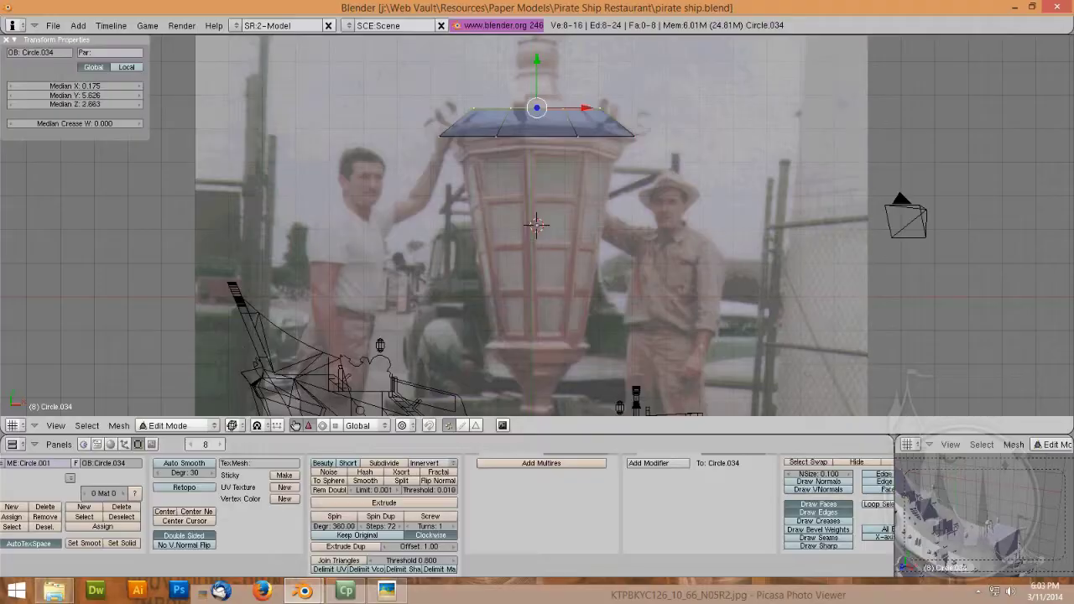
# Step: Extrude the roof's top ring upward along Y, then shift and scale the selected ring to follow the photo's roof profile
pyautogui.press('e')
pyautogui.press('y')
pyautogui.click(621, 149)
pyautogui.press('a')
pyautogui.press('b')
pyautogui.moveTo(445, 103); pyautogui.dragTo(631, 122)
pyautogui.moveTo(537, 60); pyautogui.dragTo(537, 65)
pyautogui.press('s')
pyautogui.click(712, 156)
# Step: Extrude the roof's top ring upward and scale it to about 0.67 to form a tapered neck
pyautogui.press('a')
pyautogui.press('b')
pyautogui.moveTo(415, 124); pyautogui.dragTo(683, 156)
pyautogui.press('e')
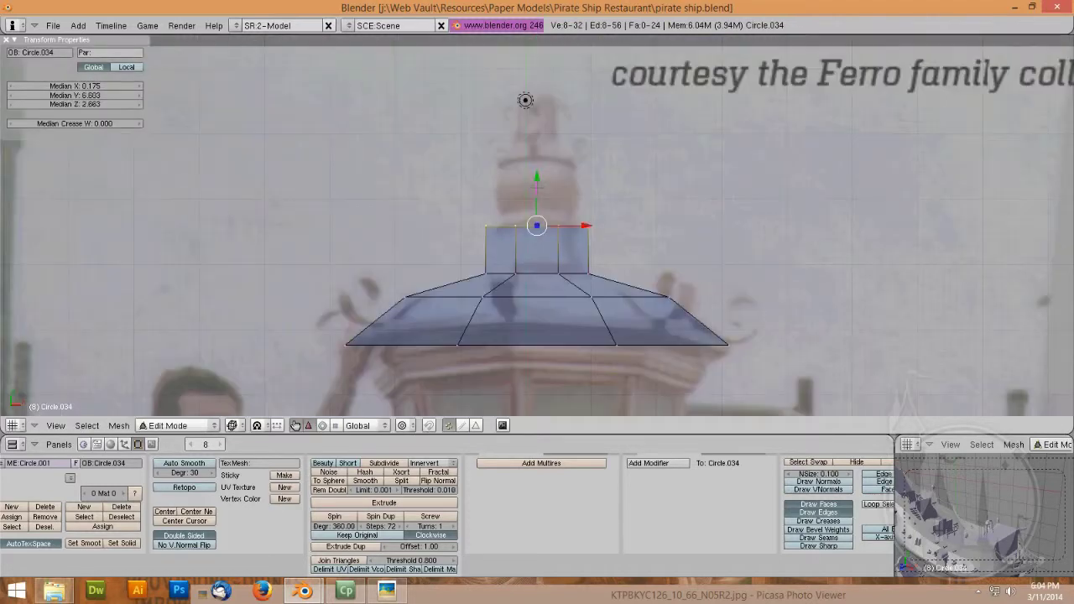
pyautogui.press('s')
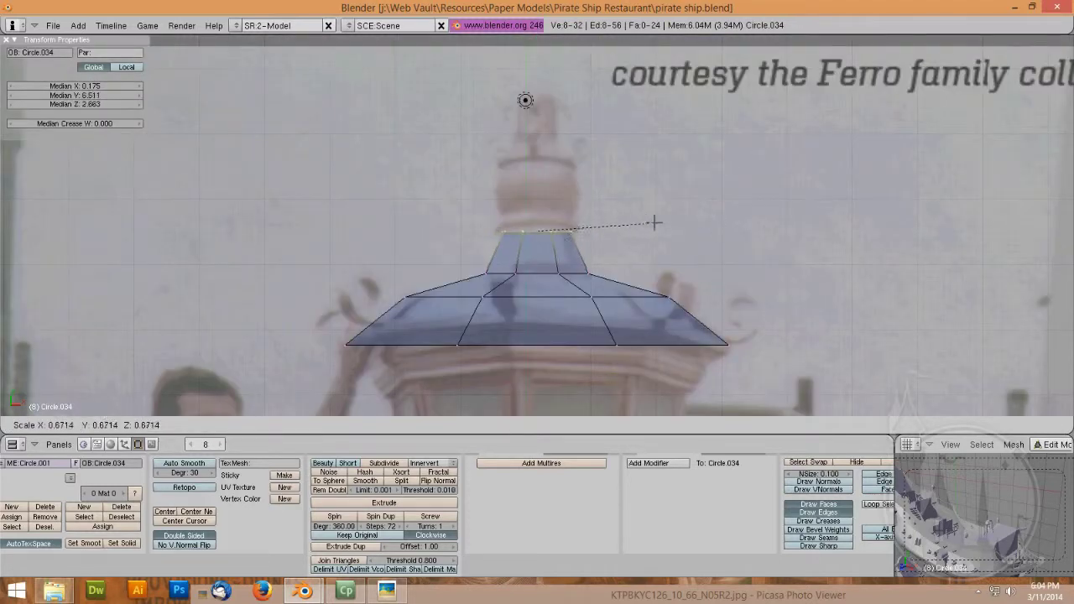
pyautogui.click(655, 222)
# Step: Extrude the neck upward into the finial and widen its middle loop by about 1.38
pyautogui.press('e')
pyautogui.click(618, 197)
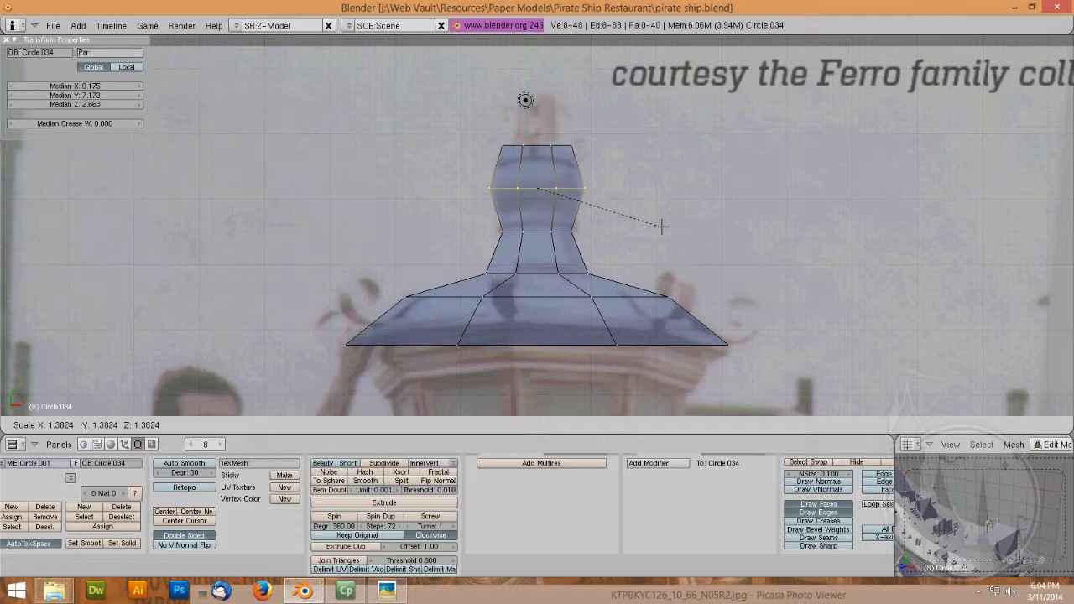
pyautogui.click(662, 225)
pyautogui.press('a')
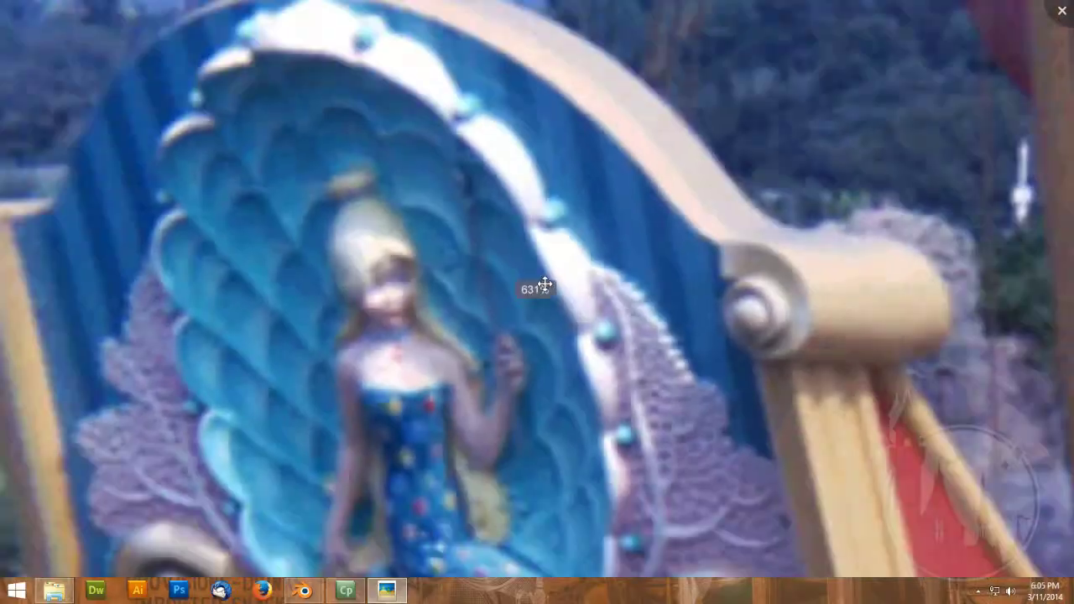
# Step: Check the reference photo, then close the open top ring of the lantern's finial with faces
pyautogui.scroll(3, 627, 329)
pyautogui.scroll(-3, 627, 329)
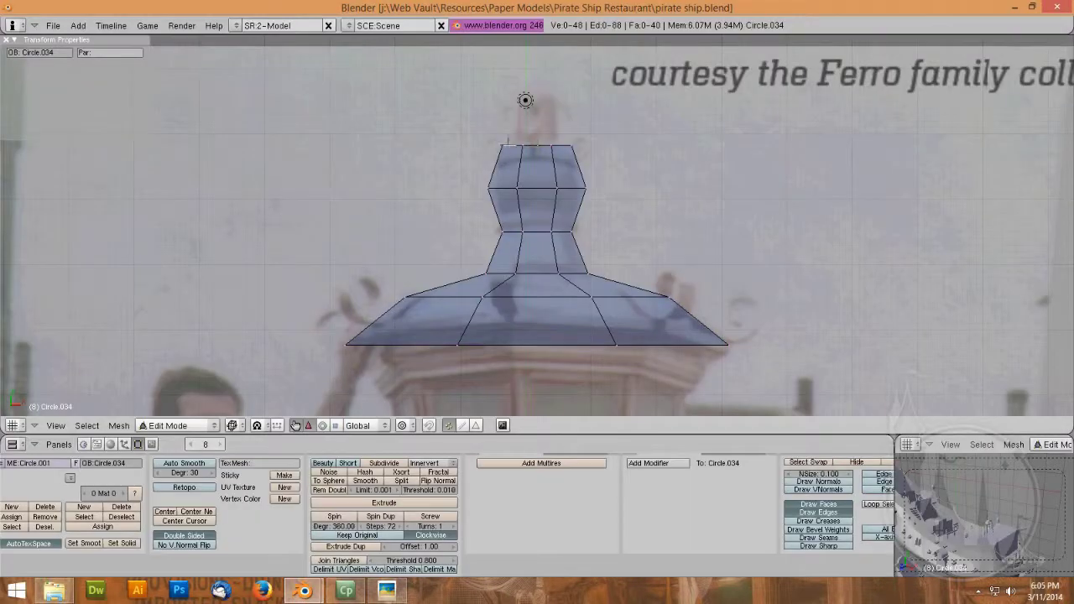
pyautogui.keyDown('alt'); pyautogui.rightClick(507, 142); pyautogui.keyUp('alt')
pyautogui.rightClick(642, 184)
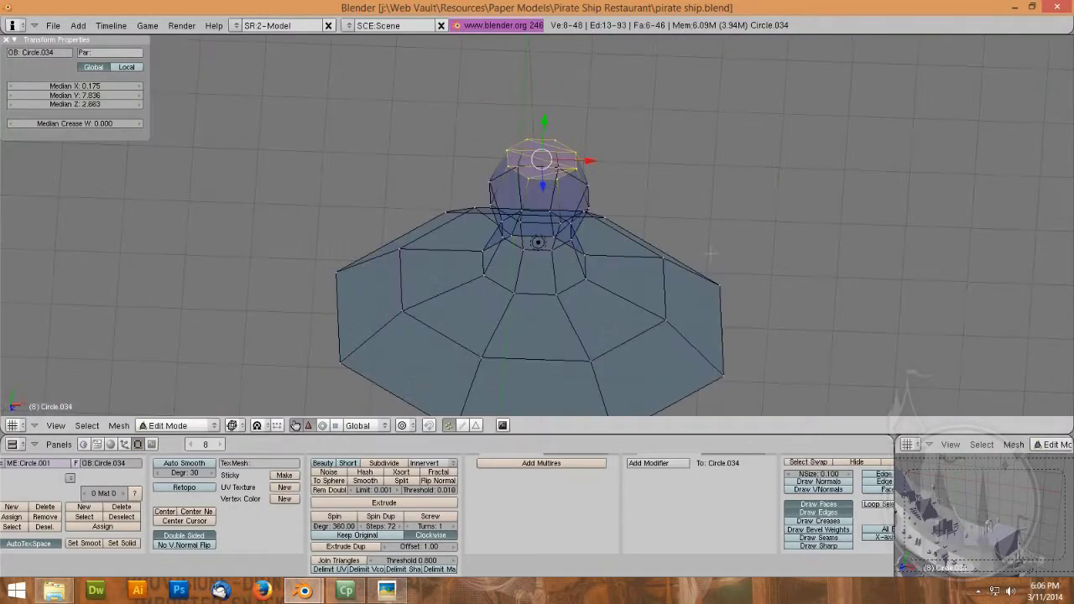
pyautogui.press('w')
pyautogui.press('space')
pyautogui.moveTo(654, 195)
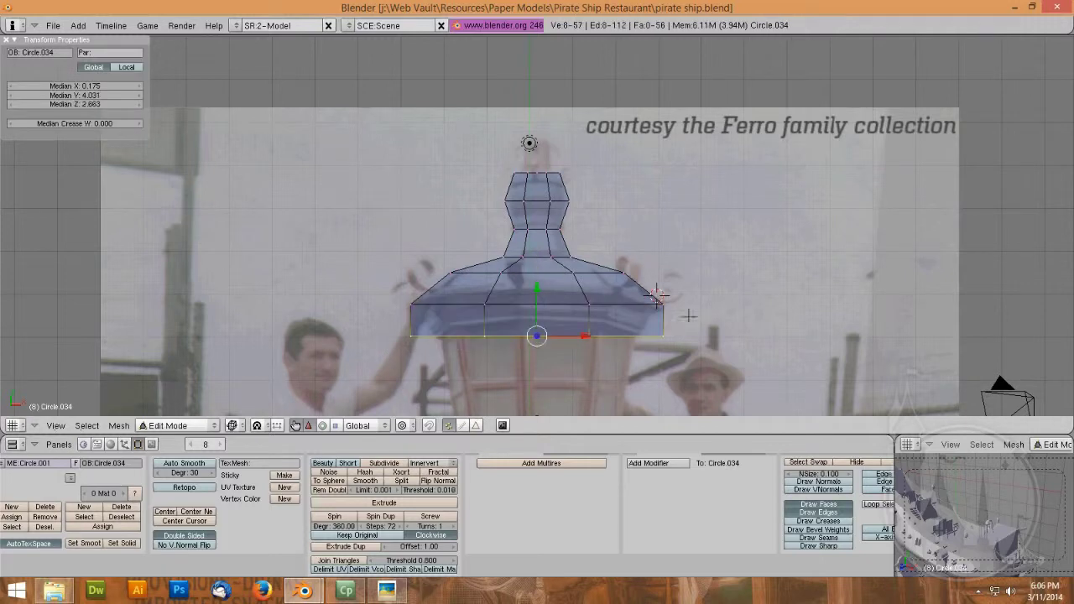
# Step: Narrow the ring beneath the roof's rim, then extrude it down and scale it to form the lantern's tapered glass body
pyautogui.press('s')
pyautogui.click(760, 353)
pyautogui.scroll(-7, 760, 353)
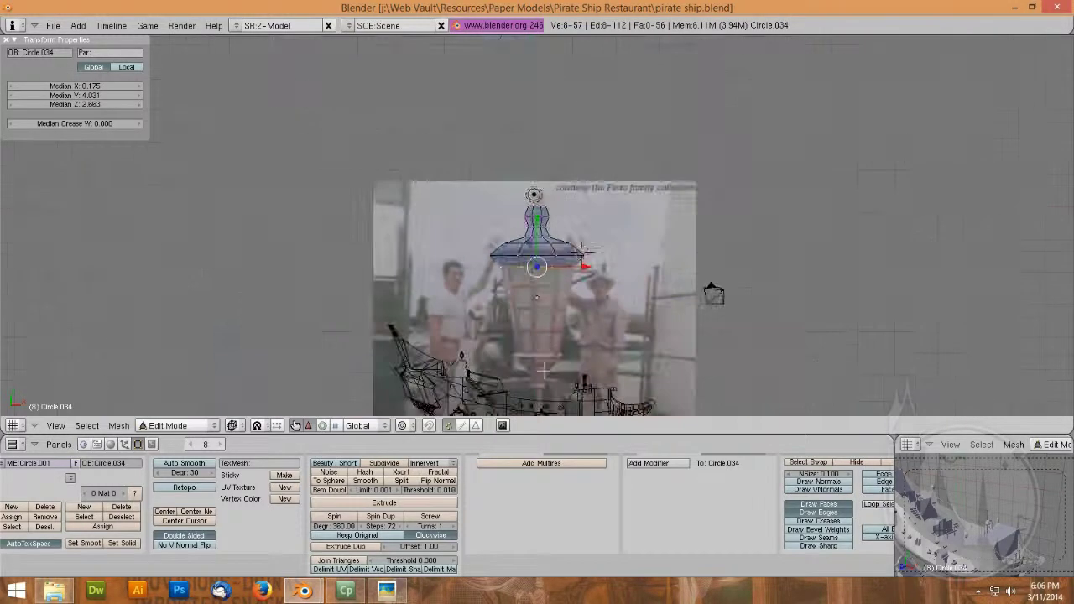
pyautogui.click(535, 339)
pyautogui.press('c')
pyautogui.scroll(5, 534, 338)
pyautogui.press('e')
pyautogui.moveTo(532, 44); pyautogui.dragTo(530, 294)
pyautogui.press('s')
pyautogui.click(643, 276)
# Step: Extrude the bottom ring of the glass body slightly and scale it outward into a flared lower rim
pyautogui.scroll(5, 642, 276)
pyautogui.click(717, 282)
pyautogui.press('e')
pyautogui.press('s')
pyautogui.click(741, 290)
# Step: Extrude the lower rim downward into a tapered base, add a loop cut across it and scale the loop to about 0.64
pyautogui.press('e')
pyautogui.scroll(-1, 554, 293)
pyautogui.scroll(-1, 554, 293)
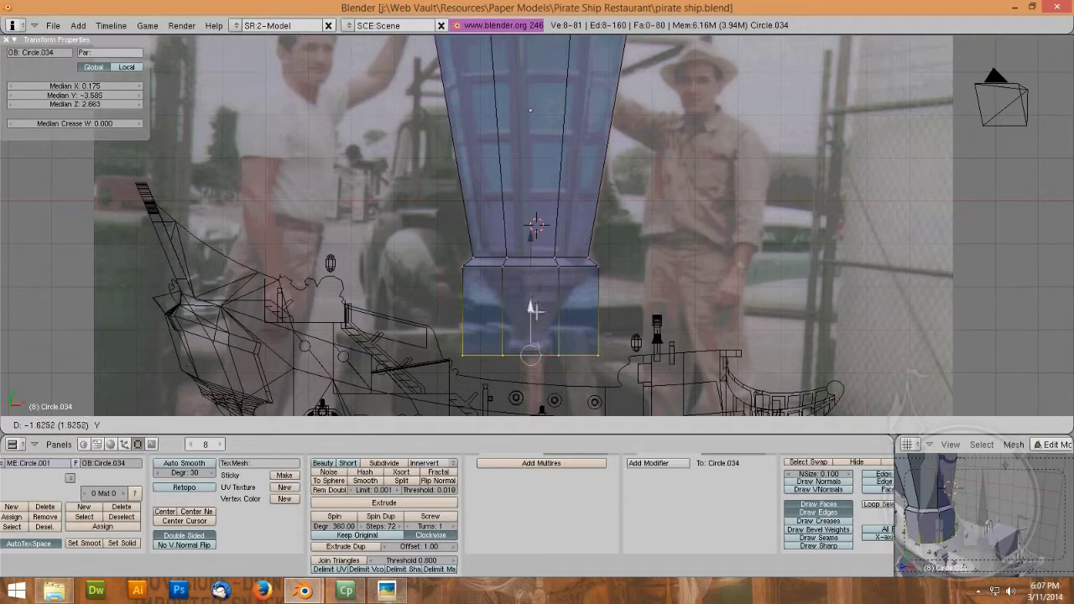
pyautogui.click(569, 336)
pyautogui.hotkey('ctrl', 'r')
pyautogui.click(552, 300)
pyautogui.press('s')
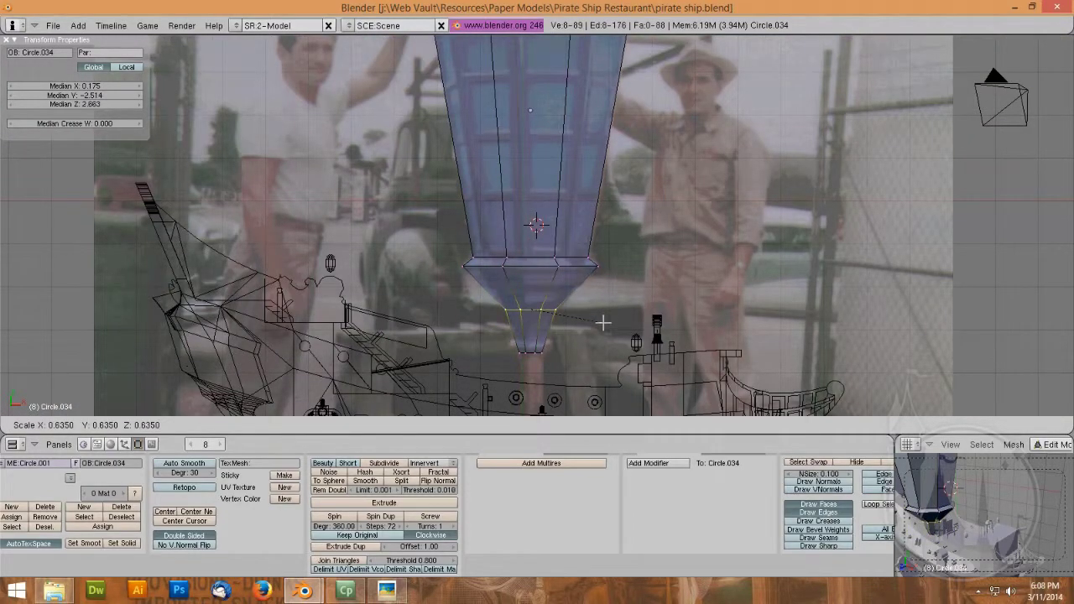
pyautogui.click(604, 321)
# Step: Add a 32-vertex circle with radius 1.00 to the lantern mesh
pyautogui.scroll(-2, 601, 321)
pyautogui.press('z')
pyautogui.moveTo(602, 322); pyautogui.dragTo(579, 365, button='middle')
pyautogui.press('KP_1')
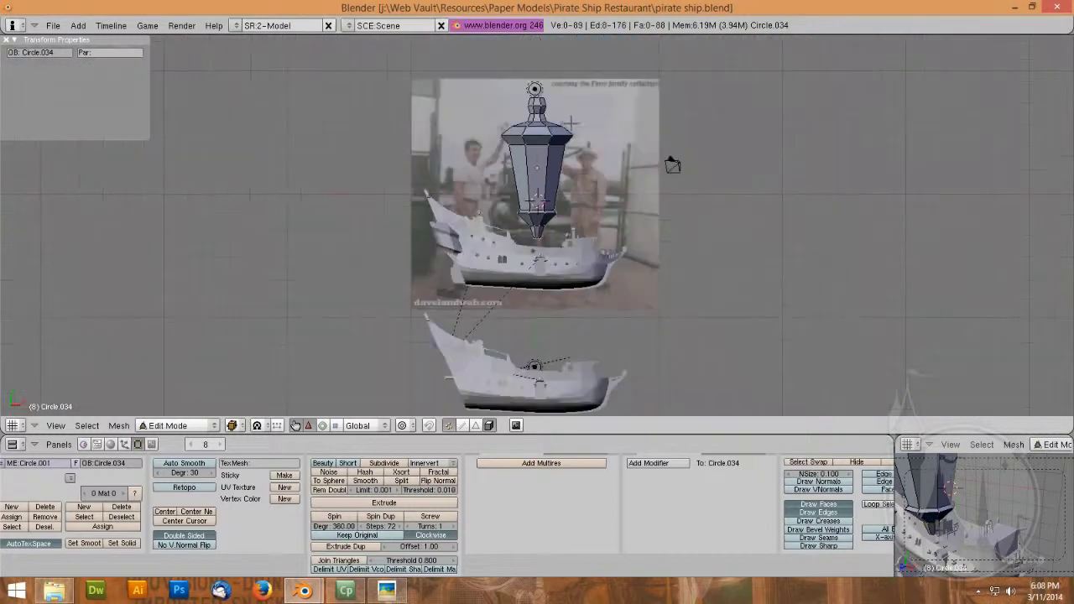
pyautogui.press('a')
pyautogui.press('a')
pyautogui.press('a')
pyautogui.press('a')
pyautogui.press('space')
pyautogui.click(745, 182)
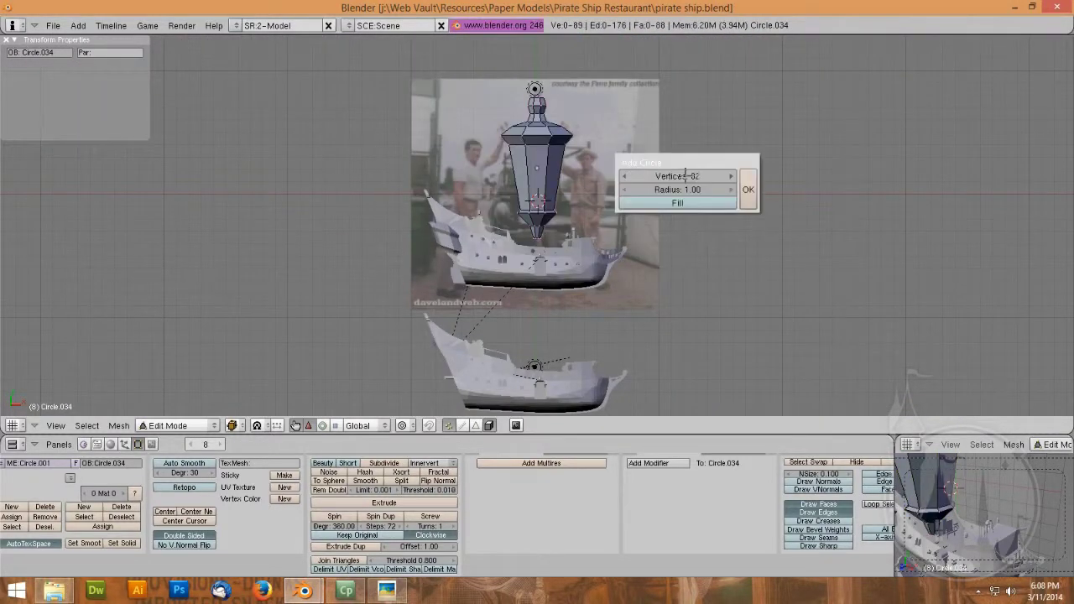
pyautogui.click(747, 186)
# Step: Center the new circle on the lantern with a local median X of 0 and place it just above the finial
pyautogui.moveTo(743, 189); pyautogui.dragTo(520, 239, button='middle')
pyautogui.click(126, 67)
pyautogui.moveTo(502, 168); pyautogui.dragTo(456, 78)
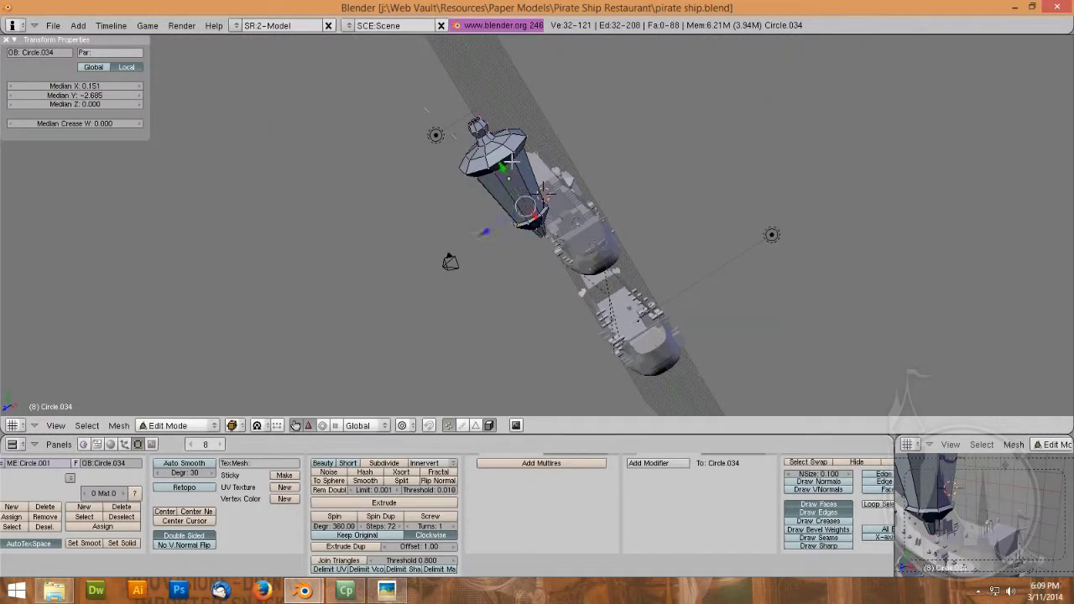
pyautogui.press('KP_7')
pyautogui.press('KP_Decimal')
pyautogui.scroll(1, 456, 93)
pyautogui.click(75, 86)
pyautogui.write('0')
pyautogui.press('Return')
pyautogui.moveTo(444, 302); pyautogui.dragTo(470, 338, button='middle')
pyautogui.press('KP_7')
pyautogui.middleClick(769, 274)
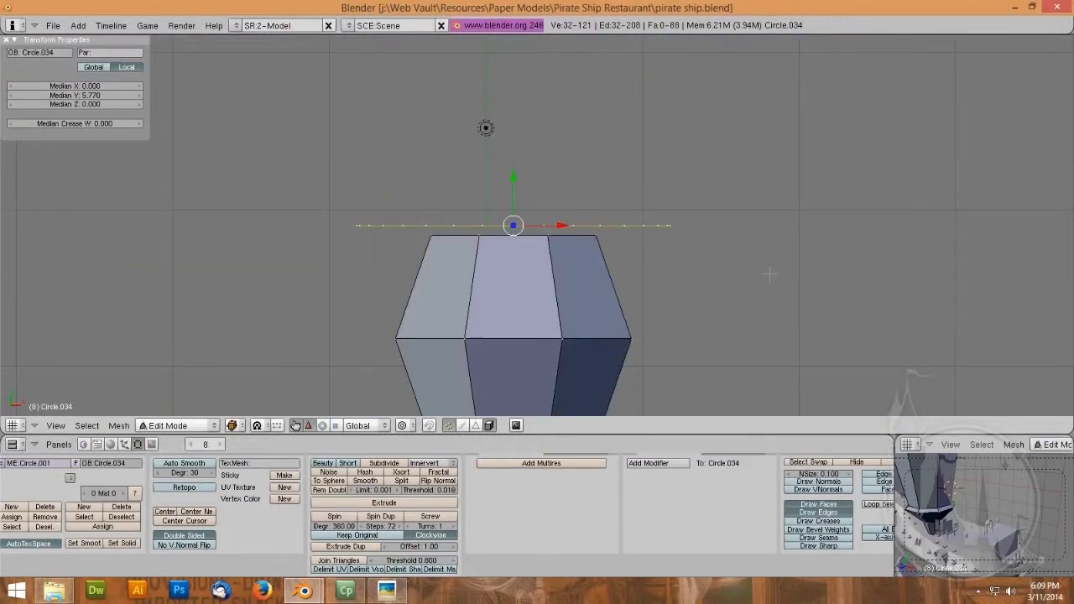
# Step: Extrude the 32-vertex circle upward along Y above the lantern's finial
pyautogui.scroll(-11, 546, 210)
pyautogui.press('e')
pyautogui.press('Return')
pyautogui.press('y')
pyautogui.click(629, 196)
# Step: Scale the extruded ring to 0, merge its vertices and raise the tip to form a tall spire
pyautogui.scroll(-3, 629, 196)
pyautogui.press('s')
pyautogui.press('0')
pyautogui.press('Return')
pyautogui.press('w')
pyautogui.click(651, 229)
pyautogui.moveTo(535, 118); pyautogui.dragTo(534, 43)
pyautogui.scroll(-2, 582, 252)
pyautogui.scroll(1, 583, 276)
# Step: Select the ring at the base of the spire and duplicate it in place
pyautogui.press('Tab')
pyautogui.press('Tab')
pyautogui.scroll(12, 538, 241)
pyautogui.press('z')
pyautogui.press('a')
pyautogui.press('b')
pyautogui.press('b')
pyautogui.moveTo(464, 258); pyautogui.dragTo(573, 258)
pyautogui.press('Escape')
pyautogui.hotkey('shift', 'd')
pyautogui.press('Escape')
# Step: Move the duplicated ring down along Y to the lantern's lower end and extrude it downward into a pole
pyautogui.scroll(-12, 578, 235)
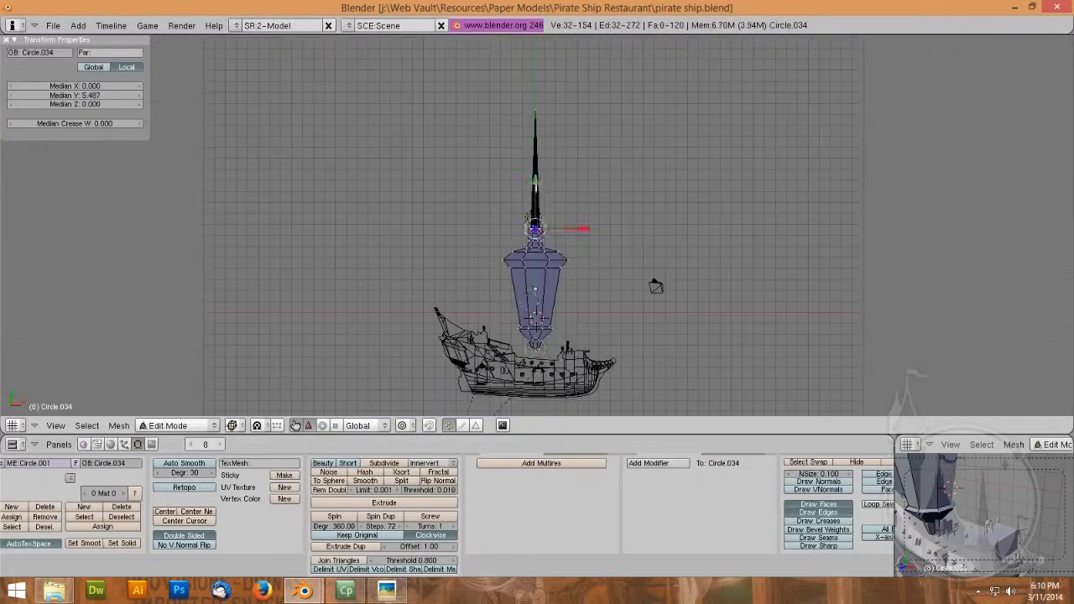
pyautogui.scroll(12, 534, 254)
pyautogui.press('g')
pyautogui.press('y')
pyautogui.scroll(-10, 537, 252)
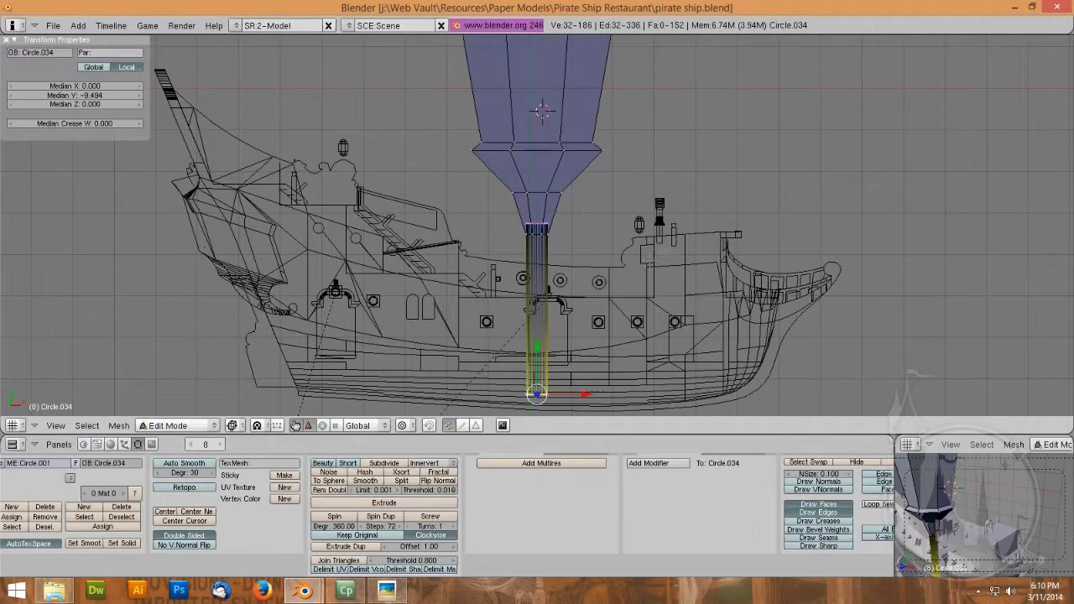
# Step: Finish editing the lantern mesh in solid view and save the ship file over the existing one
pyautogui.press('z')
pyautogui.press('Tab')
pyautogui.scroll(-2, 537, 252)
pyautogui.hotkey('ctrl', 'w')
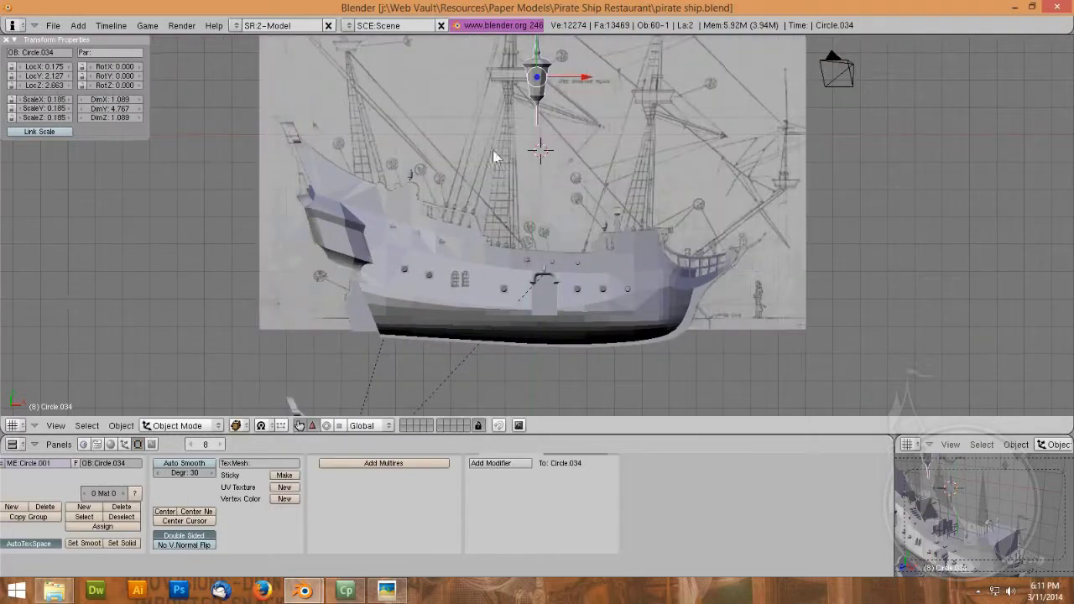
pyautogui.press('Return')
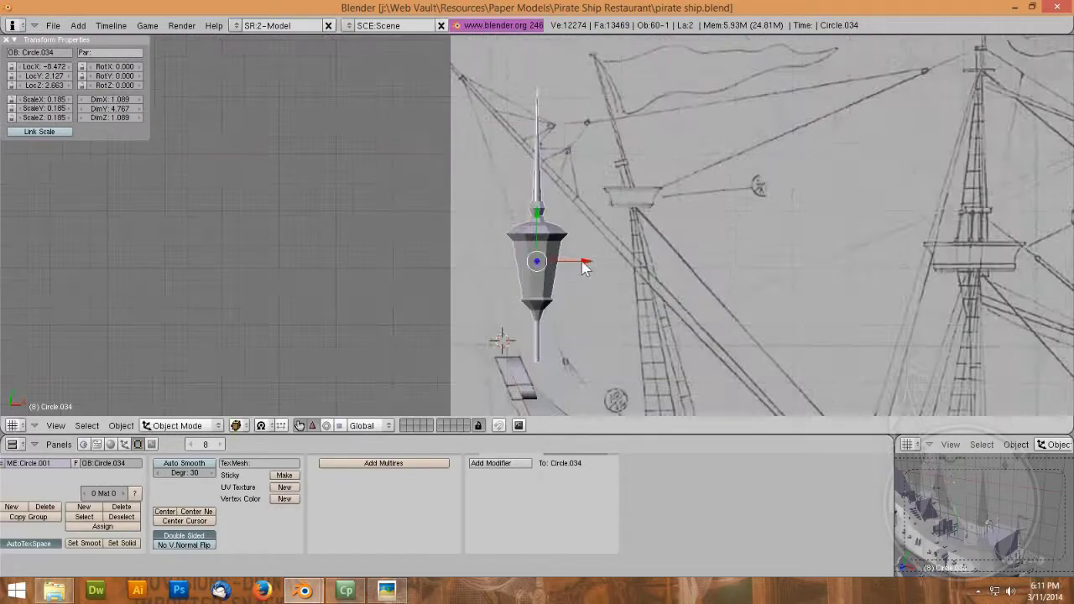
# Step: Lower the lantern to a Y location of about 1.03 at the ship's stern and set the transform orientation to Local
pyautogui.moveTo(537, 215); pyautogui.dragTo(537, 277)
pyautogui.press('KP_Decimal')
pyautogui.click(378, 425)
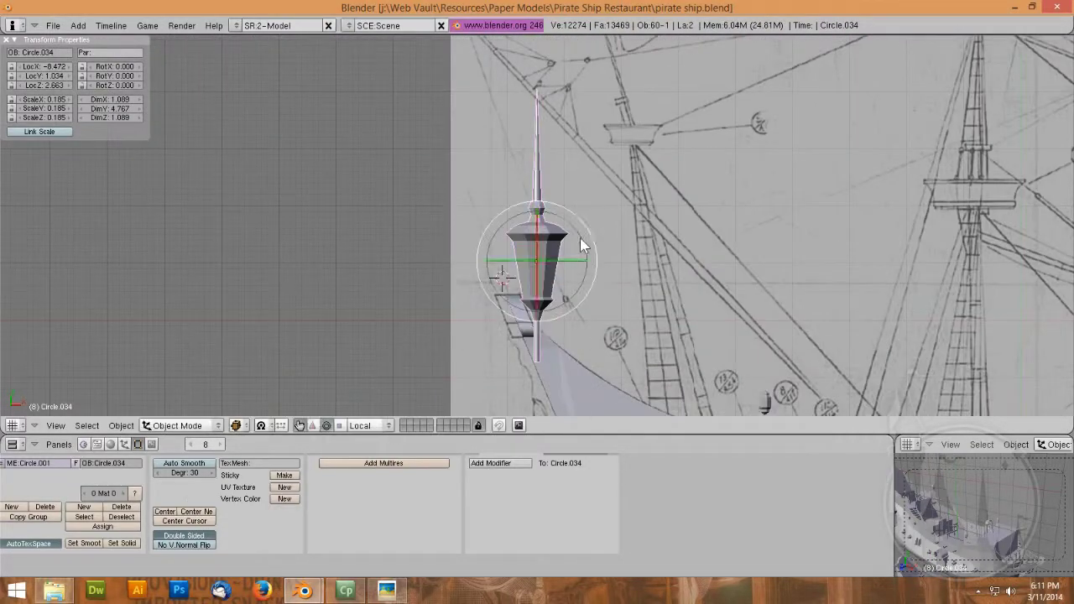
# Step: Tilt the lantern to match the stern's slope, move it toward the stern, and compare its alignment in wireframe
pyautogui.moveTo(581, 238); pyautogui.dragTo(572, 228)
pyautogui.click(313, 425)
pyautogui.moveTo(586, 245); pyautogui.dragTo(556, 254)
pyautogui.moveTo(492, 221); pyautogui.dragTo(489, 211)
pyautogui.press('z')
pyautogui.scroll(9, 603, 326)
pyautogui.scroll(-6, 604, 326)
# Step: Refine the lantern's rotation and position in wireframe against the stern outline on the reference drawing
pyautogui.click(326, 425)
pyautogui.scroll(3, 423, 358)
pyautogui.click(313, 425)
pyautogui.scroll(2, 470, 75)
pyautogui.moveTo(452, 80); pyautogui.dragTo(459, 79)
pyautogui.click(313, 425)
pyautogui.scroll(-2, 579, 290)
# Step: Snap the 3D cursor to the lower end of the lantern's pole and move the lantern's object center there
pyautogui.press('Tab')
pyautogui.hotkey('shift', 's')
pyautogui.click(564, 328)
pyautogui.press('Tab')
pyautogui.click(185, 521)
# Step: Move the lantern to the sloping stern edge and fine-tune its Z rotation to about 22.67 degrees
pyautogui.scroll(-4, 635, 372)
pyautogui.scroll(15, 635, 361)
pyautogui.moveTo(731, 168); pyautogui.dragTo(558, 240)
pyautogui.scroll(8, 534, 136)
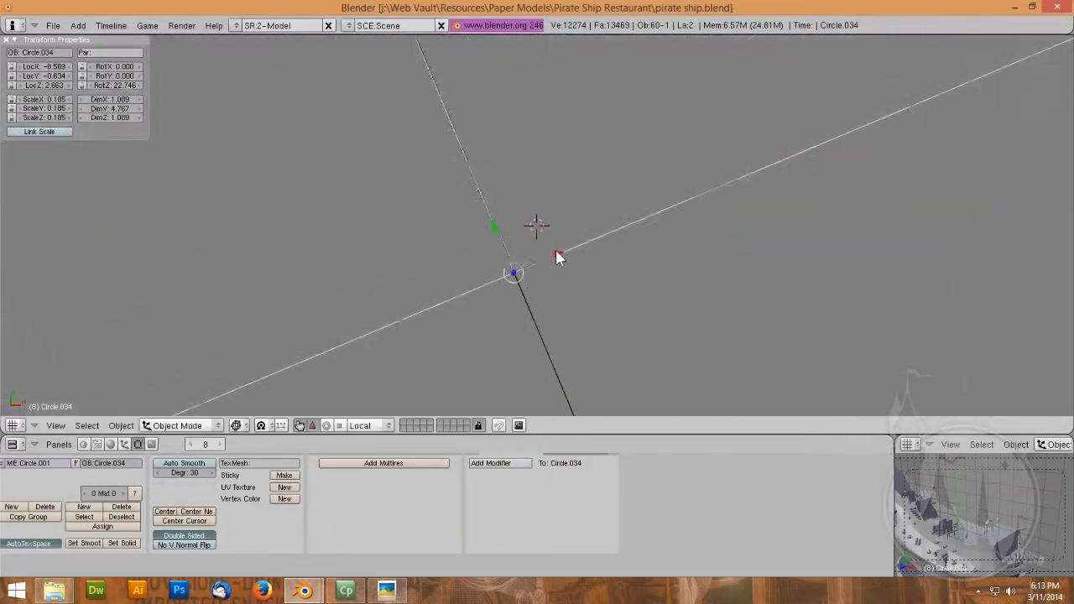
pyautogui.scroll(10, 560, 257)
pyautogui.press('r')
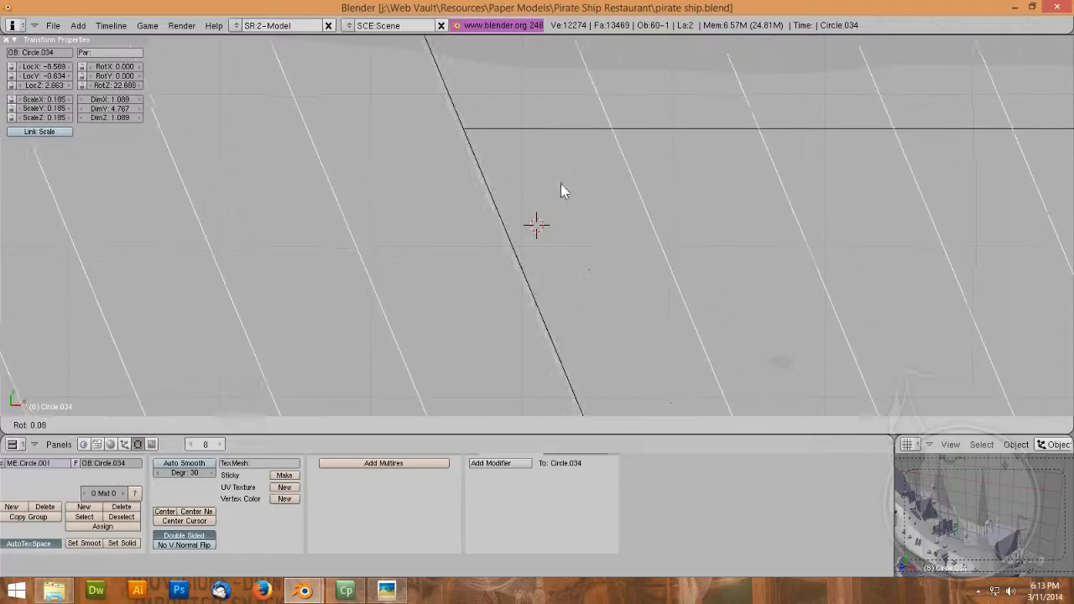
pyautogui.click(559, 189)
# Step: Scale the lantern down to about 0.104 and move it over the ship's stern
pyautogui.scroll(-14, 493, 325)
pyautogui.press('s')
pyautogui.click(739, 334)
pyautogui.press('g')
pyautogui.click(765, 325)
pyautogui.scroll(4, 739, 294)
pyautogui.press('Tab')
pyautogui.press('Tab')
# Step: Examine the stern mesh in wireframe against the reference drawing, from the lower corner to the upper end of the curved trim
pyautogui.rightClick(704, 294)
pyautogui.scroll(-2, 707, 292)
pyautogui.press('z')
pyautogui.press('z')
pyautogui.press('Tab')
pyautogui.click(742, 396)
pyautogui.press('c')
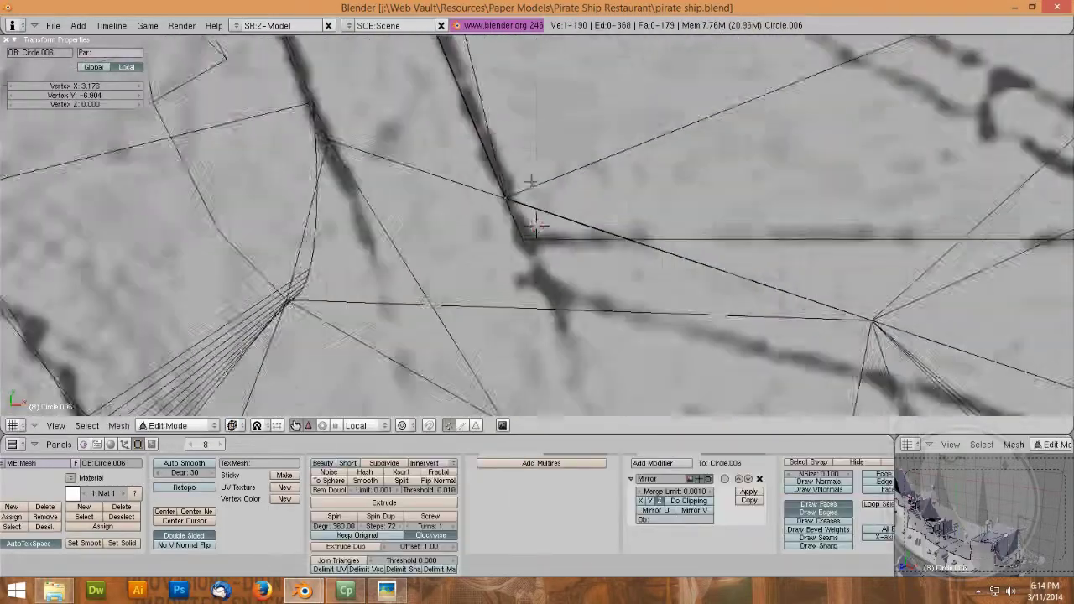
pyautogui.scroll(-7, 531, 181)
pyautogui.click(467, 81)
pyautogui.press('c')
pyautogui.scroll(4, 466, 252)
pyautogui.scroll(-6, 495, 121)
pyautogui.click(478, 67)
pyautogui.press('c')
pyautogui.scroll(10, 480, 71)
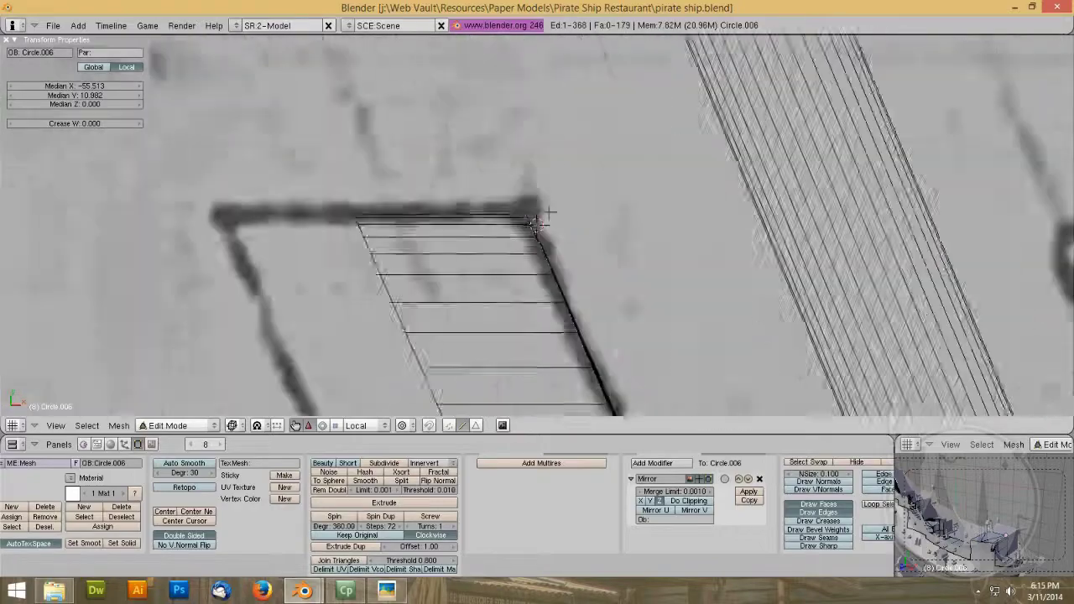
pyautogui.scroll(-7, 546, 215)
# Step: Select the lantern and move it to the upper end of the stern trim, at about X -8.834 and Y 0.286
pyautogui.press('Tab')
pyautogui.rightClick(671, 364)
pyautogui.moveTo(738, 369); pyautogui.dragTo(630, 390)
pyautogui.click(641, 353)
# Step: Set the lantern's Z location to 0 and check the placement in solid view
pyautogui.scroll(-4, 642, 352)
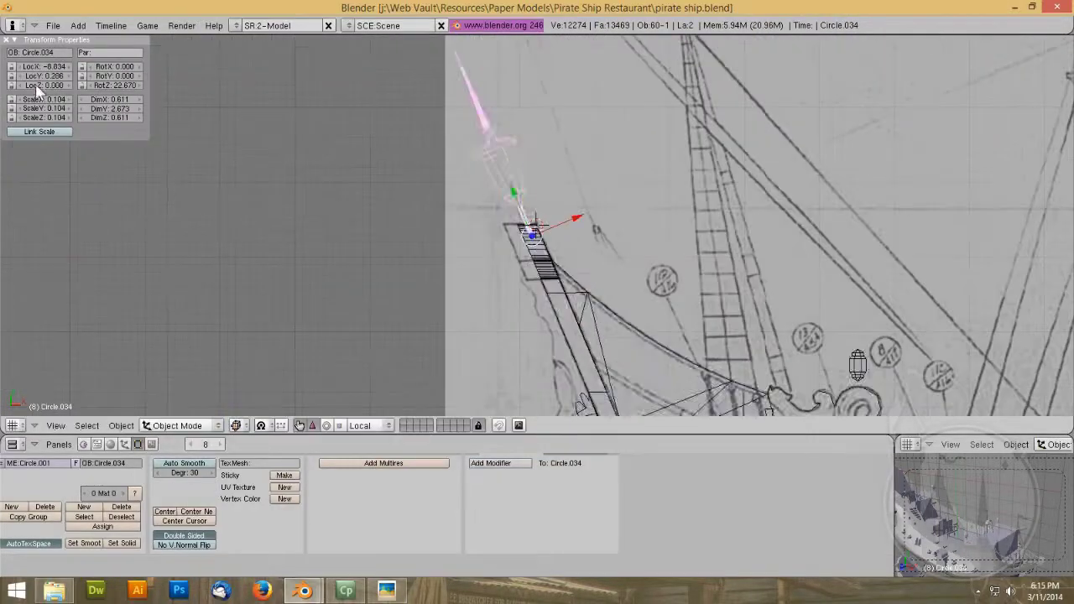
pyautogui.keyDown('shift'); pyautogui.click(39, 86); pyautogui.keyUp('shift')
pyautogui.write('0')
pyautogui.press('Return')
pyautogui.press('z')
pyautogui.moveTo(441, 309); pyautogui.dragTo(710, 339, button='middle')
pyautogui.press('KP_7')
# Step: Switch to Picasa Photo Viewer, enlarge its window, and browse back through the reference photos of the ship
pyautogui.click(387, 591)
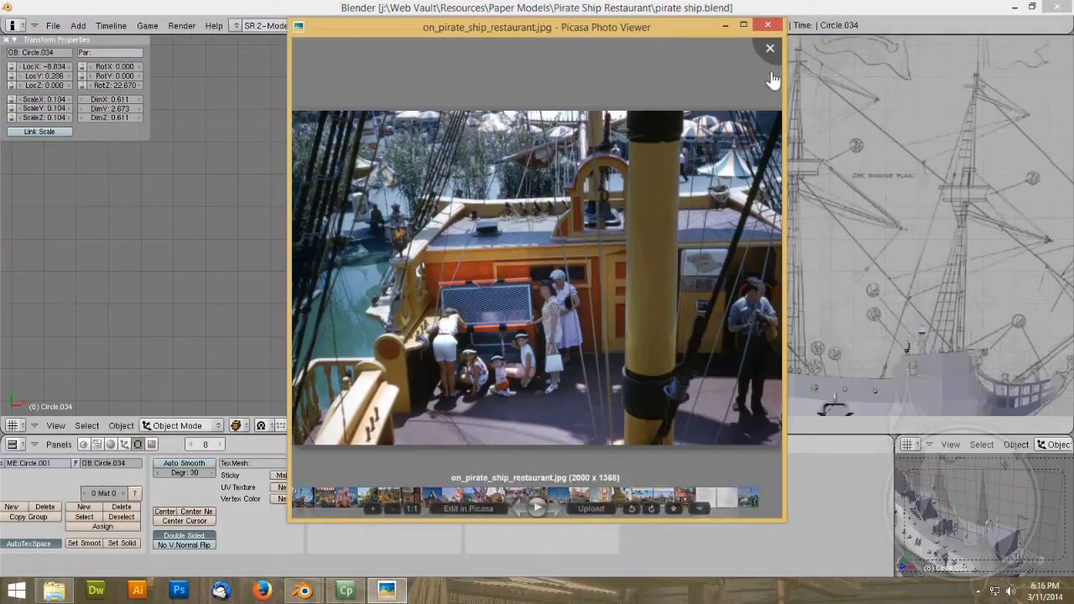
pyautogui.moveTo(288, 519); pyautogui.dragTo(52, 562)
pyautogui.moveTo(786, 562); pyautogui.dragTo(989, 572)
pyautogui.press('Left')
pyautogui.scroll(3, 727, 389)
pyautogui.press('Left')
pyautogui.press('Left')
pyautogui.press('Left')
pyautogui.press('Left')
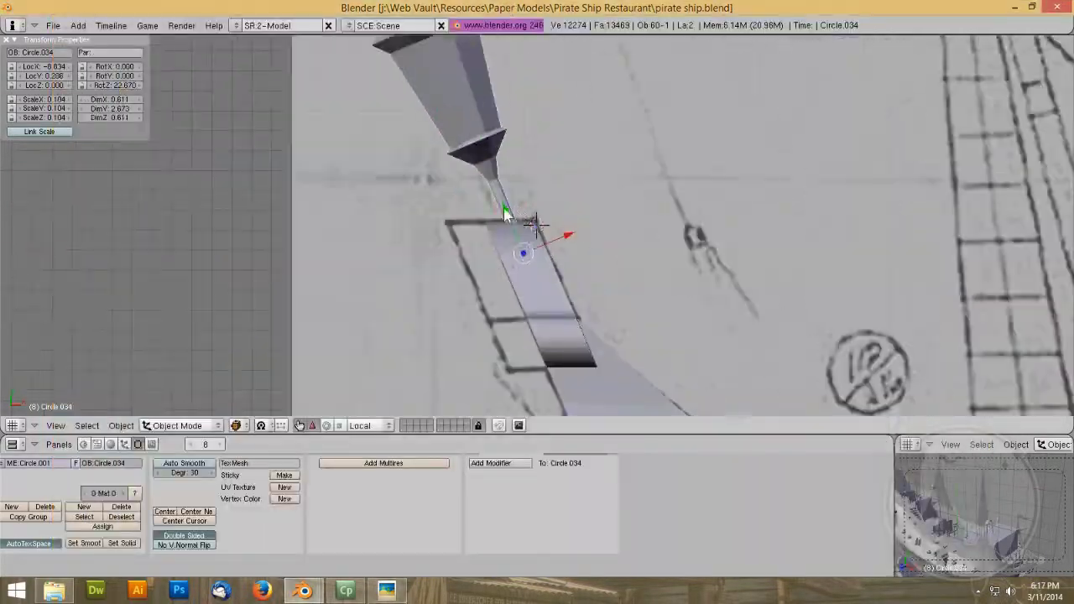
# Step: Extend the lower ring of the lantern's flared base along Y down into the curved stern trim
pyautogui.scroll(-3, 504, 214)
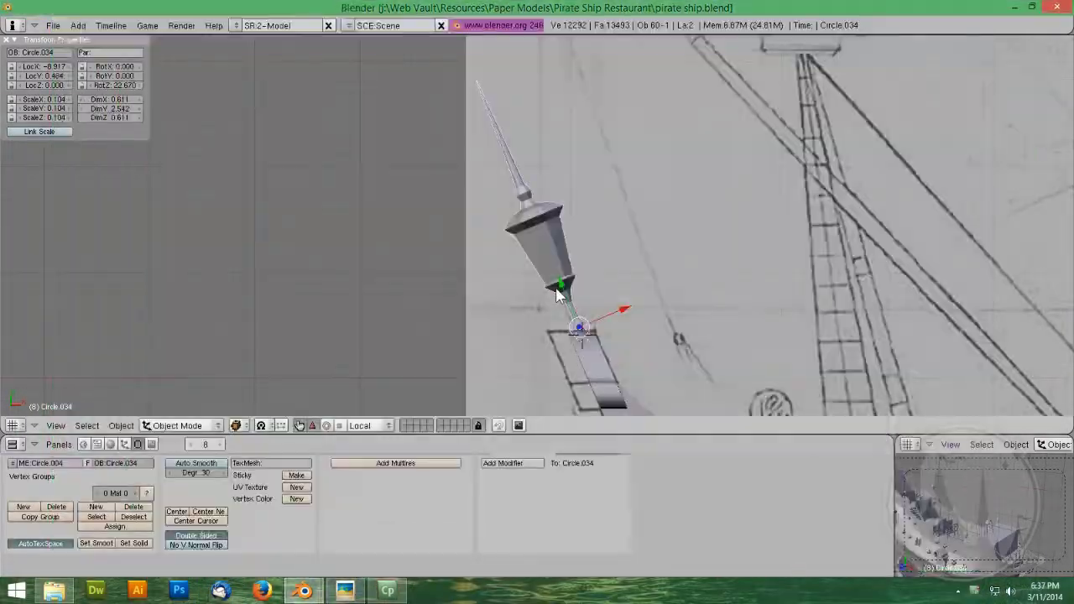
pyautogui.scroll(3, 500, 134)
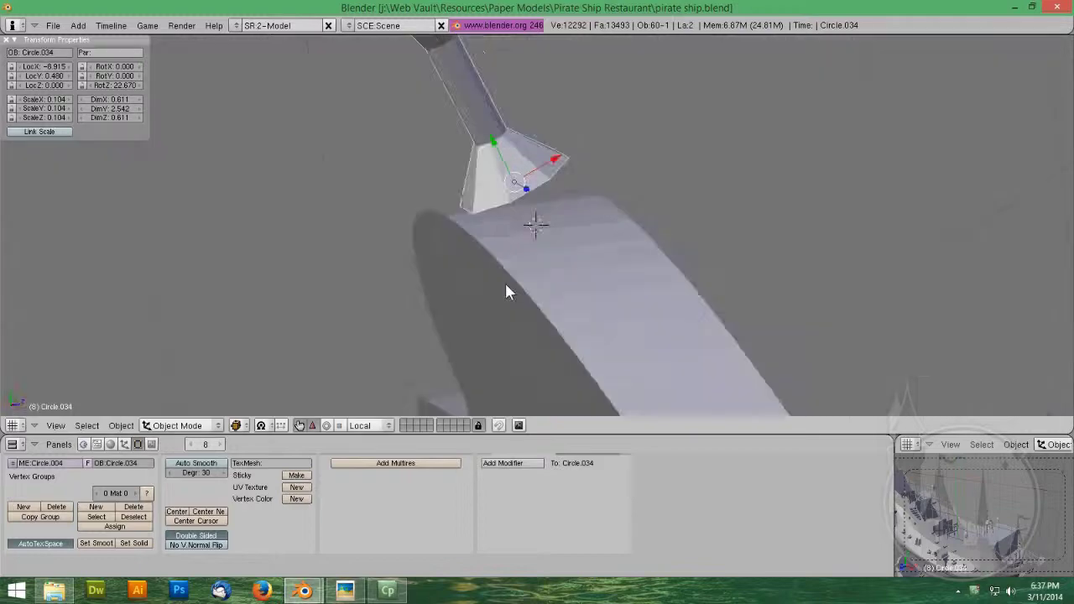
pyautogui.press('Tab')
pyautogui.press('g')
pyautogui.press('y')
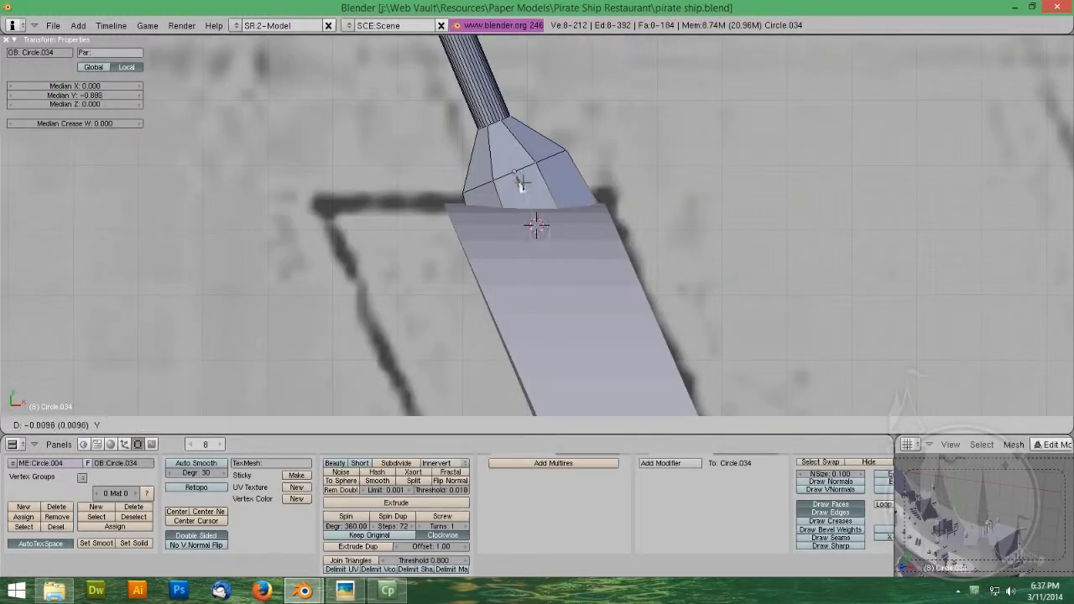
pyautogui.press('Tab')
pyautogui.press('g')
pyautogui.press('y')
pyautogui.press('Tab')
# Step: Close the open underside of the lantern's base around a center vertex and view the mesh in wireframe
pyautogui.moveTo(455, 211); pyautogui.dragTo(610, 240, button='middle')
pyautogui.press('w')
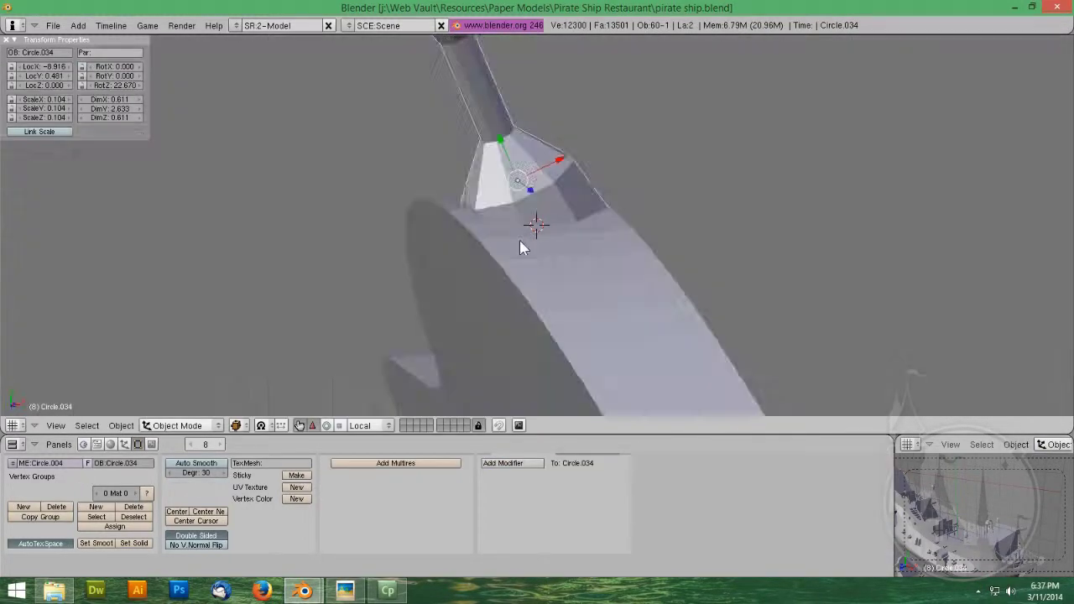
pyautogui.click(611, 240)
pyautogui.press('z')
pyautogui.press('w')
pyautogui.click(694, 240)
pyautogui.press('KP_7')
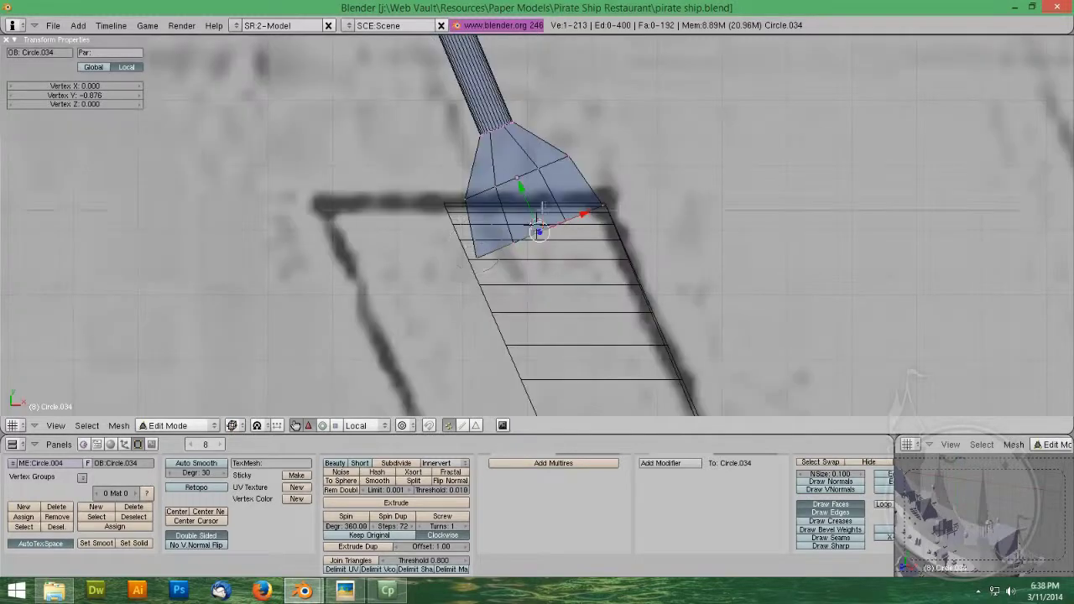
# Step: Box-select the flared base at the pole's lower end and separate it from the lantern into its own object
pyautogui.press('b')
pyautogui.moveTo(445, 144); pyautogui.dragTo(625, 277)
pyautogui.click(496, 132)
pyautogui.press('c')
pyautogui.scroll(5, 537, 225)
pyautogui.moveTo(604, 218); pyautogui.dragTo(571, 285, button='middle')
pyautogui.press('p')
pyautogui.press('Tab')
pyautogui.scroll(-3, 644, 215)
pyautogui.press('z')
pyautogui.moveTo(644, 215)
pyautogui.mouseDown(button='middle')
pyautogui.moveTo(673, 322)
pyautogui.moveTo(538, 281)
pyautogui.moveTo(690, 278)
pyautogui.moveTo(673, 298)
pyautogui.moveTo(540, 303)
pyautogui.moveTo(597, 273)
pyautogui.mouseUp(button='middle')
pyautogui.scroll(-4, 673, 322)
pyautogui.scroll(4, 537, 282)
pyautogui.scroll(-4, 673, 298)
# Step: Set the orientation to Global, duplicate the curved stern trim, and move it with the separated base along X to about -10.747
pyautogui.hotkey('alt', 'space')
pyautogui.click(596, 273)
pyautogui.keyDown('ctrl'); pyautogui.moveTo(610, 259); pyautogui.dragTo(724, 242); pyautogui.keyUp('ctrl')
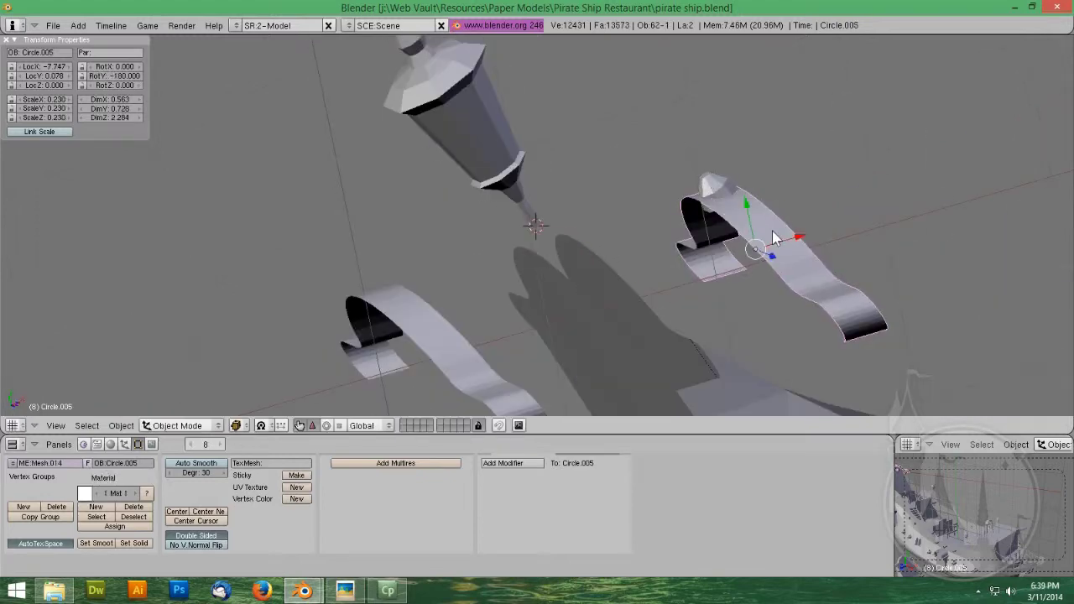
pyautogui.hotkey('shift', 'd')
pyautogui.moveTo(776, 206); pyautogui.dragTo(389, 359)
# Step: Examine the mesh where the separated lantern base meets the curved trim
pyautogui.press('Tab')
pyautogui.moveTo(389, 361); pyautogui.dragTo(599, 257, button='middle')
pyautogui.scroll(8, 535, 243)
pyautogui.rightClick(509, 254)
pyautogui.scroll(-4, 524, 254)
pyautogui.scroll(3, 599, 257)
pyautogui.press('Tab')
pyautogui.scroll(-6, 599, 257)
# Step: Recalculate the normals of the curved trim's mesh to point outside
pyautogui.rightClick(310, 352)
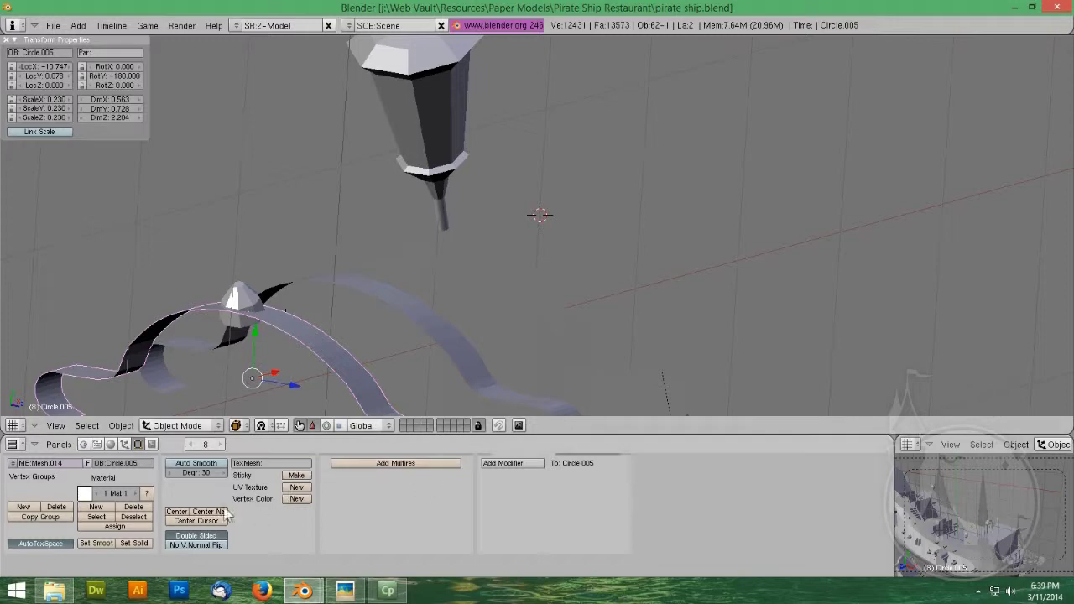
pyautogui.click(124, 443)
pyautogui.click(138, 444)
pyautogui.press('Tab')
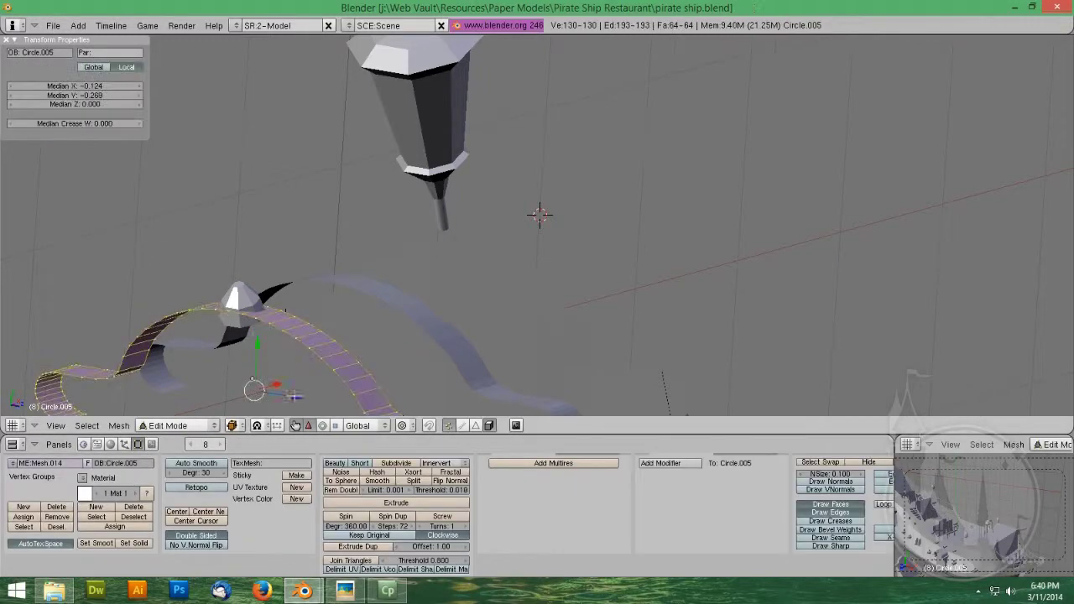
pyautogui.hotkey('ctrl', 'n')
pyautogui.click(369, 363)
pyautogui.press('Tab')
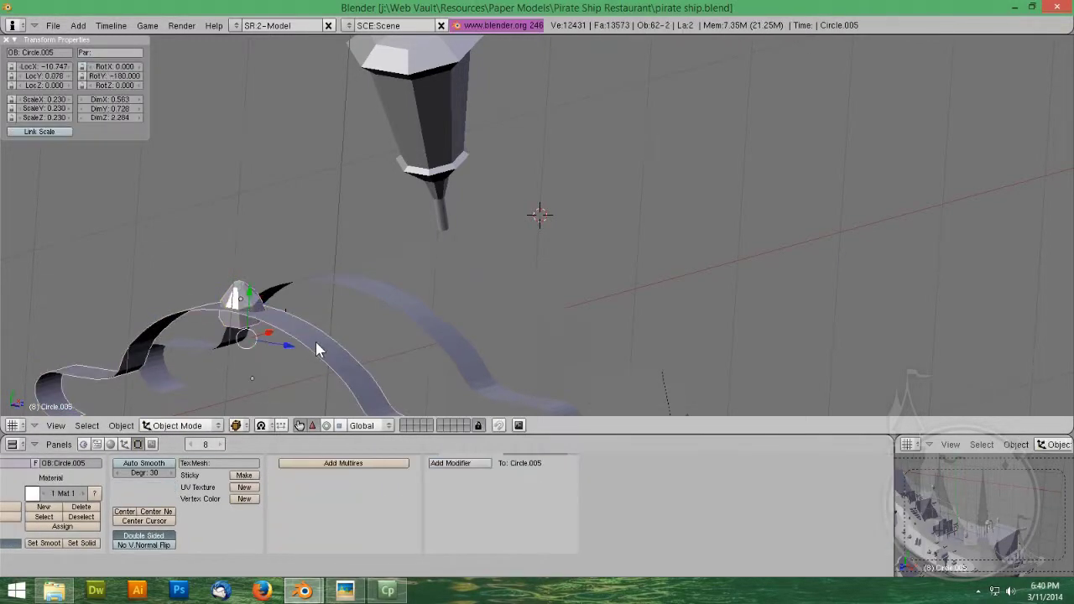
# Step: Create a Boolean union of the lantern base and curved trim, and move the two source objects 2 units along X
pyautogui.press('w')
pyautogui.click(273, 358)
pyautogui.moveTo(268, 335); pyautogui.dragTo(533, 257)
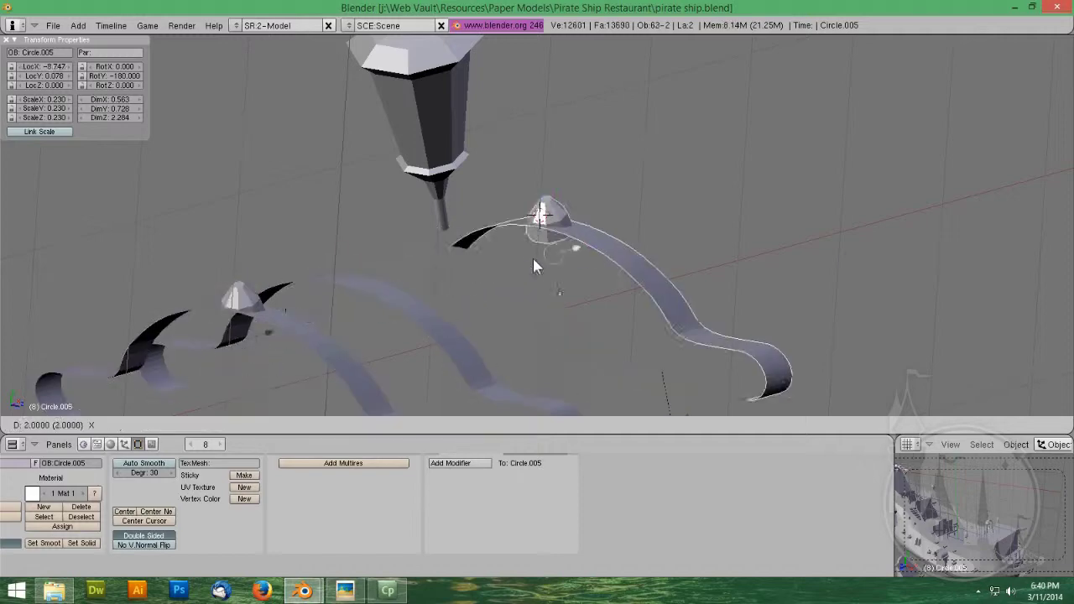
# Step: Select the non-manifold parts of the union mesh and delete stray geometry where the lantern base meets the trim
pyautogui.press('Tab')
pyautogui.scroll(8, 532, 258)
pyautogui.moveTo(533, 258); pyautogui.dragTo(571, 336, button='middle')
pyautogui.scroll(-4, 571, 336)
pyautogui.press('c')
pyautogui.scroll(3, 571, 336)
pyautogui.hotkey('ctrl', 'alt', 'shift', 'm')
pyautogui.moveTo(571, 277)
pyautogui.mouseDown(button='middle')
pyautogui.moveTo(578, 345)
pyautogui.moveTo(537, 252)
pyautogui.mouseUp(button='middle')
pyautogui.scroll(10, 560, 290)
pyautogui.press('x')
pyautogui.click(560, 291)
pyautogui.scroll(-5, 560, 290)
# Step: Fill the gap between the lantern base's lower corner and the adjacent edge of the trim
pyautogui.rightClick(487, 170)
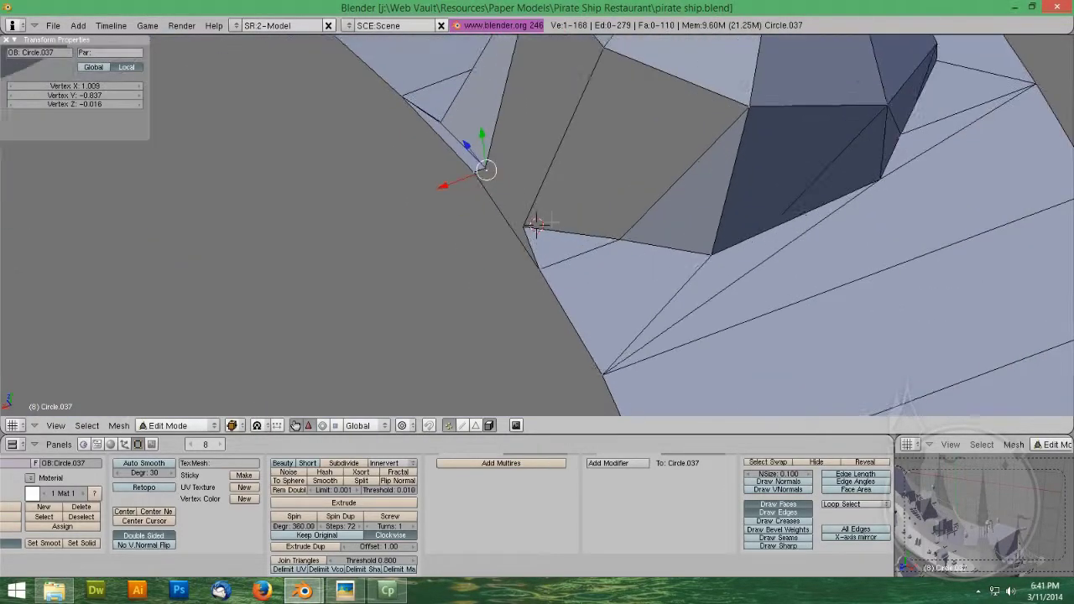
pyautogui.moveTo(752, 107); pyautogui.dragTo(556, 99, button='middle')
pyautogui.press('f')
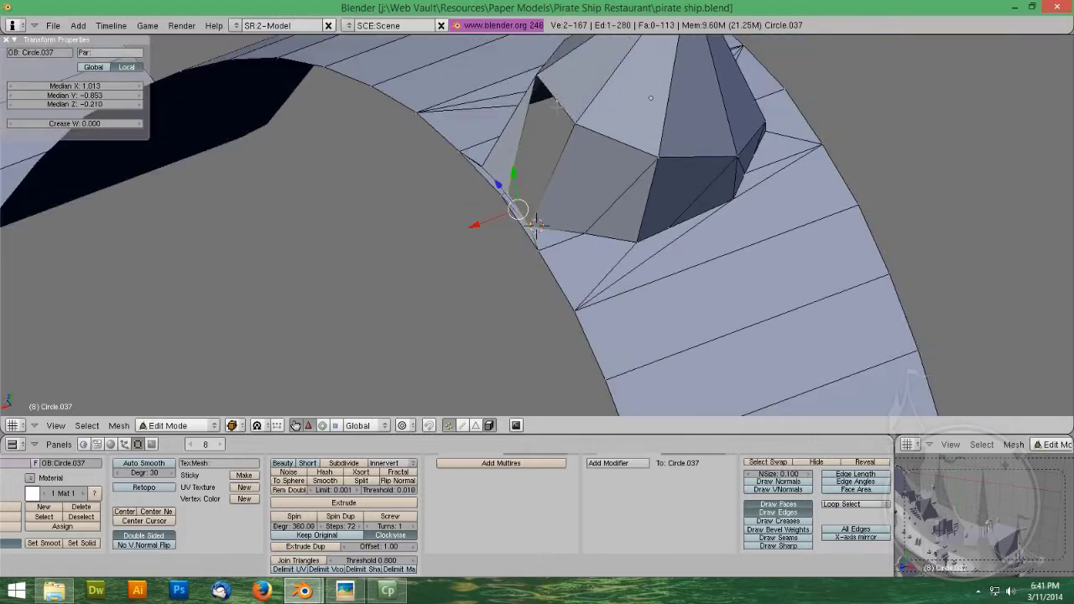
# Step: Delete the stray vertex at the base's corner near the trim edge and connect the neighboring vertices
pyautogui.moveTo(478, 167); pyautogui.dragTo(503, 239, button='middle')
pyautogui.rightClick(535, 222)
pyautogui.scroll(8, 535, 222)
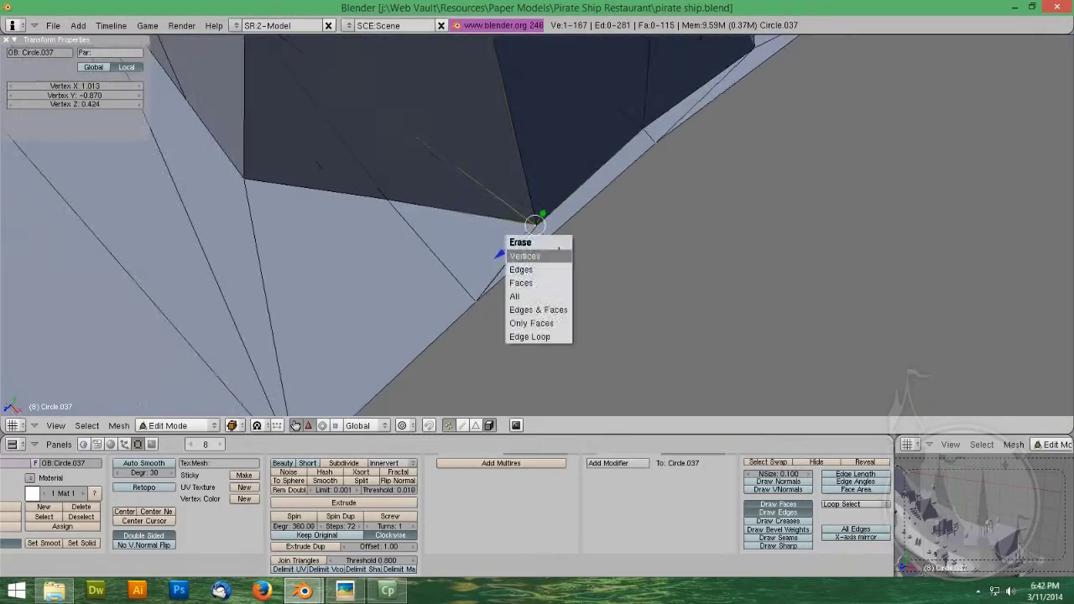
pyautogui.press('x')
pyautogui.click(528, 244)
pyautogui.rightClick(537, 225)
pyautogui.keyDown('shift'); pyautogui.rightClick(477, 300); pyautogui.keyUp('shift')
pyautogui.keyDown('shift'); pyautogui.rightClick(475, 300); pyautogui.keyUp('shift')
pyautogui.press('f')
# Step: Delete the extra vertex along the lower edge of the lantern base and join the vertices around the opening
pyautogui.moveTo(388, 200)
pyautogui.mouseDown(button='middle')
pyautogui.moveTo(453, 208)
pyautogui.moveTo(372, 186)
pyautogui.moveTo(299, 288)
pyautogui.moveTo(428, 276)
pyautogui.moveTo(484, 321)
pyautogui.mouseUp(button='middle')
pyautogui.press('x')
pyautogui.click(372, 185)
pyautogui.rightClick(386, 224)
pyautogui.keyDown('shift'); pyautogui.rightClick(466, 363); pyautogui.keyUp('shift')
pyautogui.press('f')
# Step: Fill the remaining openings between the lantern base and the trim from their surrounding vertices
pyautogui.keyDown('shift'); pyautogui.rightClick(398, 107); pyautogui.keyUp('shift')
pyautogui.keyDown('shift'); pyautogui.rightClick(270, 62); pyautogui.keyUp('shift')
pyautogui.press('f')
pyautogui.scroll(-5, 336, 168)
pyautogui.rightClick(428, 277)
pyautogui.keyDown('shift'); pyautogui.rightClick(484, 319); pyautogui.keyUp('shift')
pyautogui.press('f')
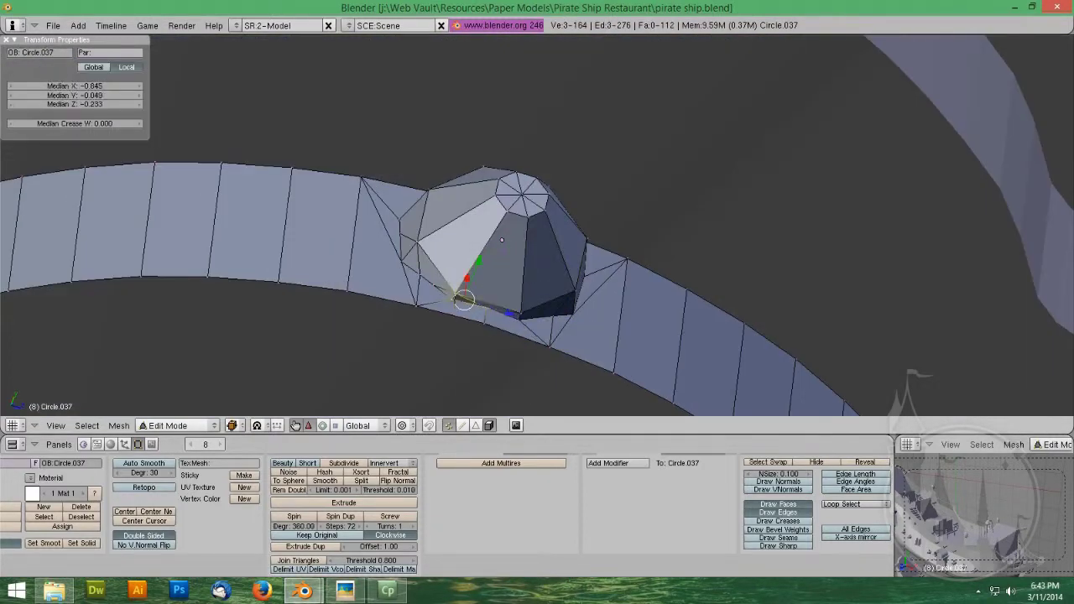
# Step: Delete the stray vertices at the lantern base's lower corner where it meets the trim
pyautogui.scroll(4, 263, 338)
pyautogui.rightClick(263, 338)
pyautogui.moveTo(263, 338); pyautogui.dragTo(369, 285, button='middle')
pyautogui.scroll(6, 462, 336)
pyautogui.rightClick(534, 227)
pyautogui.scroll(2, 695, 263)
pyautogui.press('x')
pyautogui.click(695, 263)
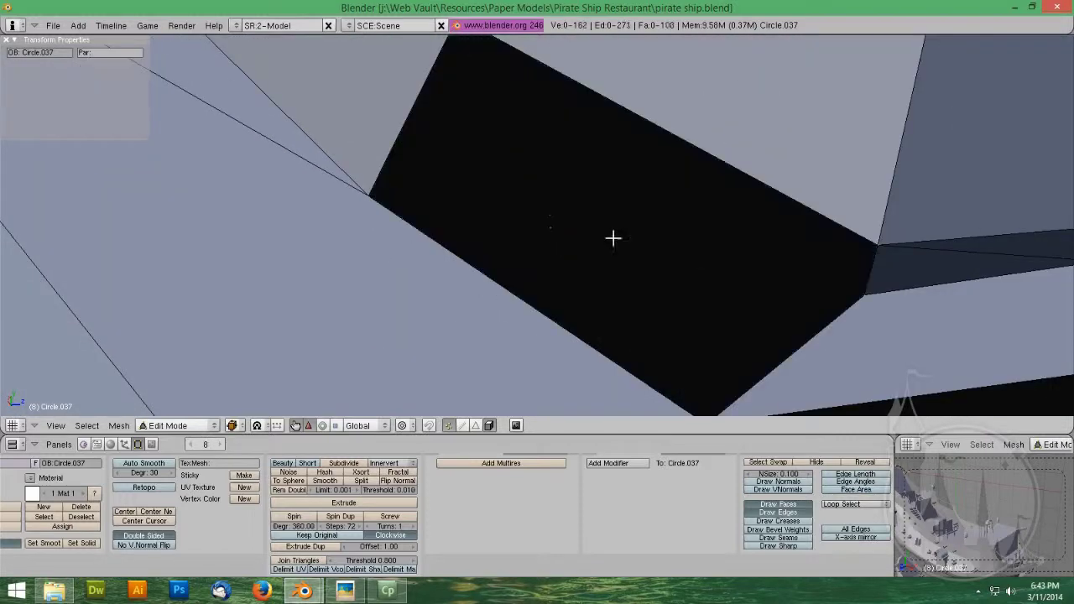
# Step: Fill the opening between the lantern base and the trim from its surrounding vertices and remove the unneeded geometry beside it
pyautogui.scroll(-3, 695, 264)
pyautogui.rightClick(545, 227)
pyautogui.keyDown('shift'); pyautogui.rightClick(633, 338); pyautogui.keyUp('shift')
pyautogui.keyDown('shift'); pyautogui.rightClick(723, 264); pyautogui.keyUp('shift')
pyautogui.press('f')
pyautogui.keyDown('shift'); pyautogui.rightClick(730, 237); pyautogui.keyUp('shift')
pyautogui.keyDown('shift'); pyautogui.rightClick(492, 108); pyautogui.keyUp('shift')
pyautogui.press('f')
pyautogui.press('x')
pyautogui.scroll(-6, 439, 159)
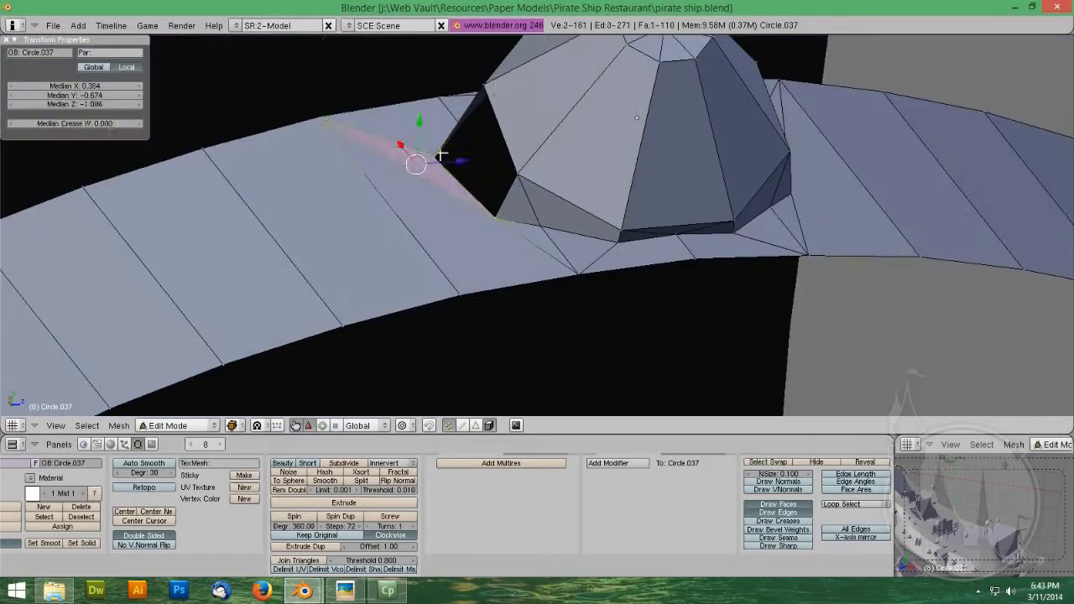
pyautogui.press('a')
pyautogui.press('a')
pyautogui.scroll(-5, 542, 183)
pyautogui.moveTo(542, 182); pyautogui.dragTo(593, 255, button='middle')
pyautogui.press('Tab')
pyautogui.press('Tab')
# Step: Select the lantern base geometry in wireframe from the top view and around it, and separate it from the trim mesh
pyautogui.press('KP_7')
pyautogui.press('z')
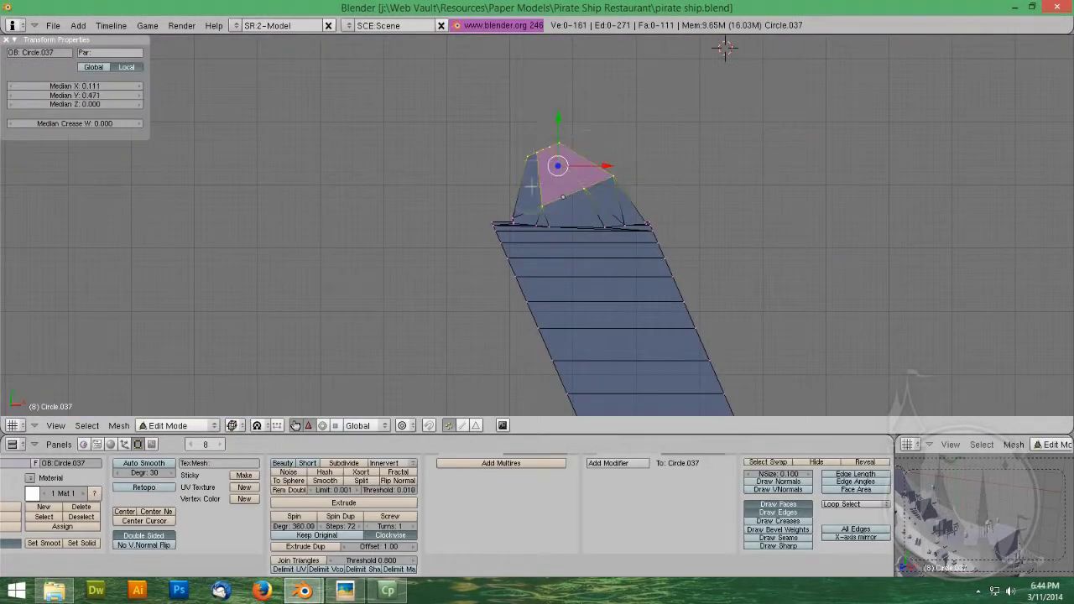
pyautogui.click(519, 204)
pyautogui.press('c')
pyautogui.scroll(10, 525, 294)
pyautogui.keyDown('shift'); pyautogui.rightClick(661, 276); pyautogui.keyUp('shift')
pyautogui.moveTo(930, 256); pyautogui.dragTo(536, 327, button='middle')
pyautogui.scroll(-3, 792, 305)
pyautogui.keyDown('shift'); pyautogui.rightClick(587, 281); pyautogui.keyUp('shift')
pyautogui.moveTo(587, 281); pyautogui.dragTo(738, 314, button='middle')
pyautogui.press('p')
pyautogui.click(738, 313)
pyautogui.press('Tab')
pyautogui.press('z')
# Step: Move the separated piece aside along X and delete the leftover selected pieces
pyautogui.scroll(-7, 562, 263)
pyautogui.press('KP_7')
pyautogui.moveTo(580, 227); pyautogui.dragTo(934, 225)
pyautogui.rightClick(535, 227)
pyautogui.moveTo(935, 225); pyautogui.dragTo(828, 310, button='middle')
pyautogui.keyDown('shift'); pyautogui.rightClick(709, 315); pyautogui.keyUp('shift')
pyautogui.scroll(-2, 828, 315)
pyautogui.keyDown('shift'); pyautogui.rightClick(830, 318); pyautogui.keyUp('shift')
pyautogui.press('x')
pyautogui.press('Return')
# Step: Edit the lantern mesh and move the spire's tip vertex along local Y, using the reference photo as a guide
pyautogui.rightClick(661, 209)
pyautogui.press('Tab')
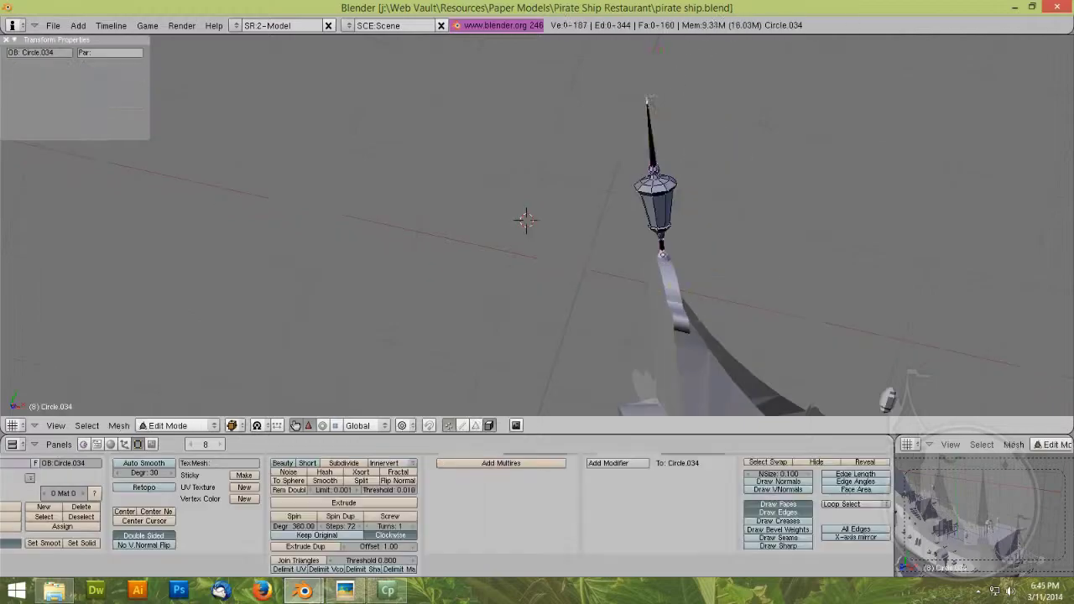
pyautogui.rightClick(648, 99)
pyautogui.click(369, 426)
pyautogui.click(369, 390)
pyautogui.press('KP_7')
pyautogui.press('KP_Decimal')
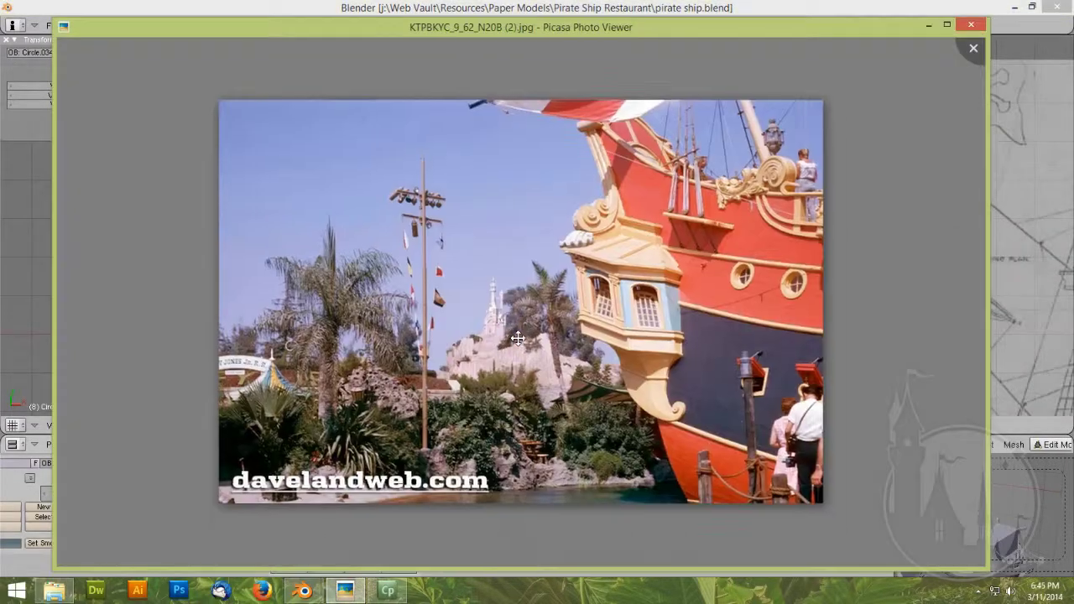
pyautogui.moveTo(518, 181); pyautogui.dragTo(505, 157)
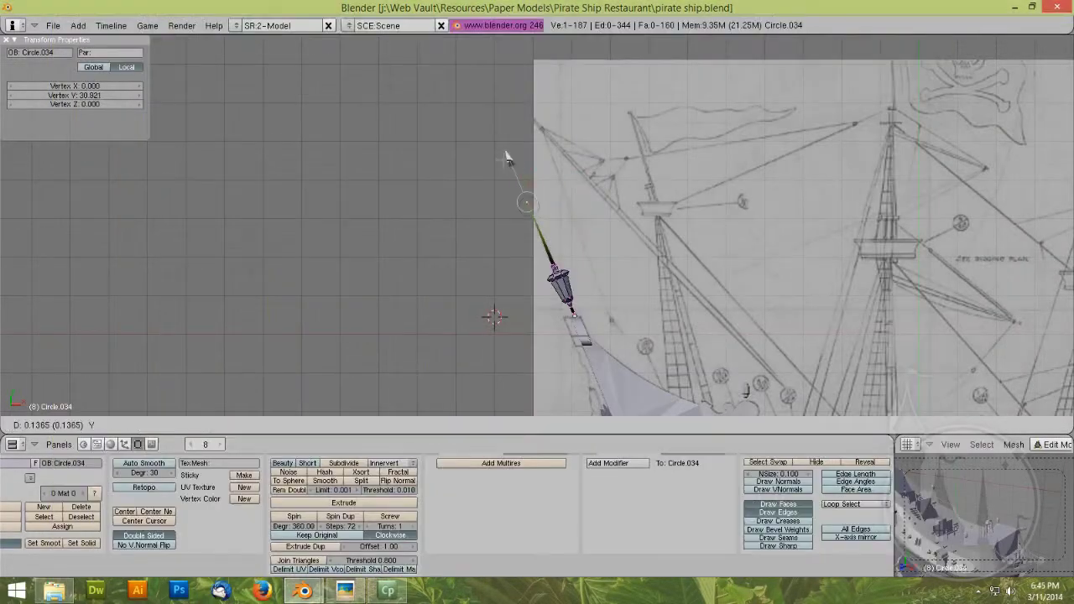
# Step: Select the ring of vertices at the spire's base and adjust its median Y position on top of the lantern cap
pyautogui.scroll(5, 504, 158)
pyautogui.rightClick(583, 343)
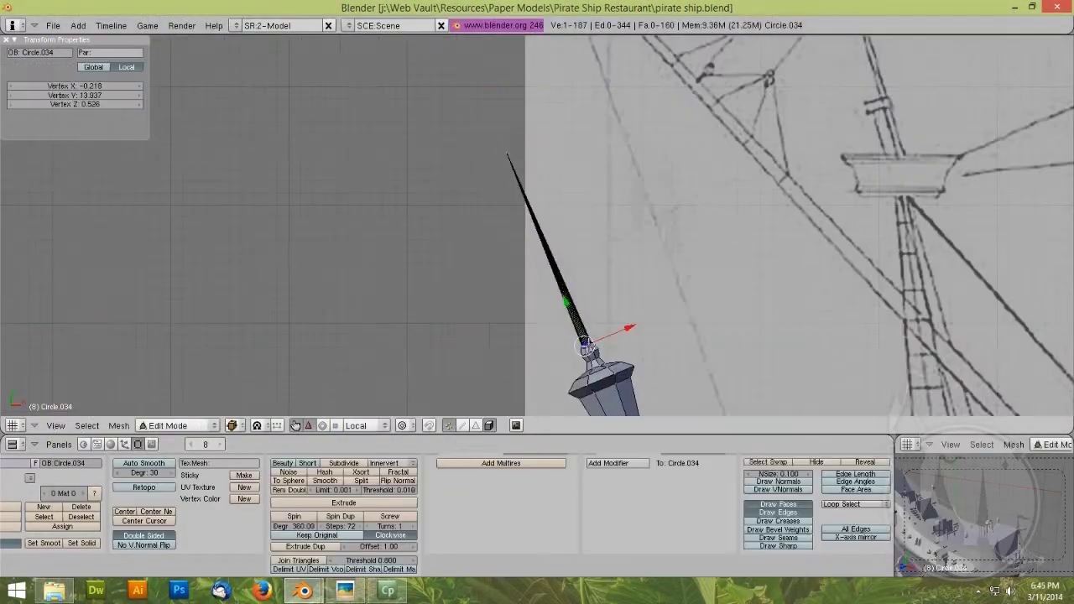
pyautogui.press('KP_Decimal')
pyautogui.scroll(10, 583, 344)
pyautogui.press('a')
pyautogui.keyDown('alt'); pyautogui.rightClick(522, 278); pyautogui.keyUp('alt')
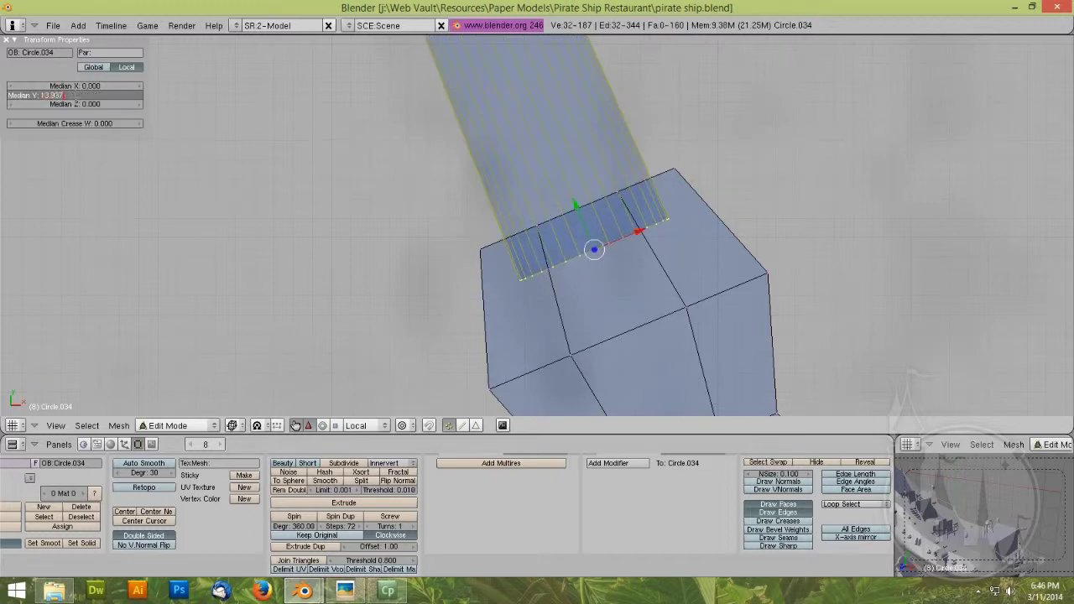
pyautogui.press('Return')
# Step: Leave edit mode and examine the lantern and its spire on the ship's stern from several angles
pyautogui.moveTo(537, 252); pyautogui.dragTo(546, 326, button='middle')
pyautogui.press('KP_7')
pyautogui.scroll(-10, 546, 327)
pyautogui.scroll(-4, 650, 336)
pyautogui.press('Tab')
pyautogui.moveTo(650, 337); pyautogui.dragTo(220, 241, button='middle')
pyautogui.moveTo(696, 353); pyautogui.dragTo(831, 302, button='middle')
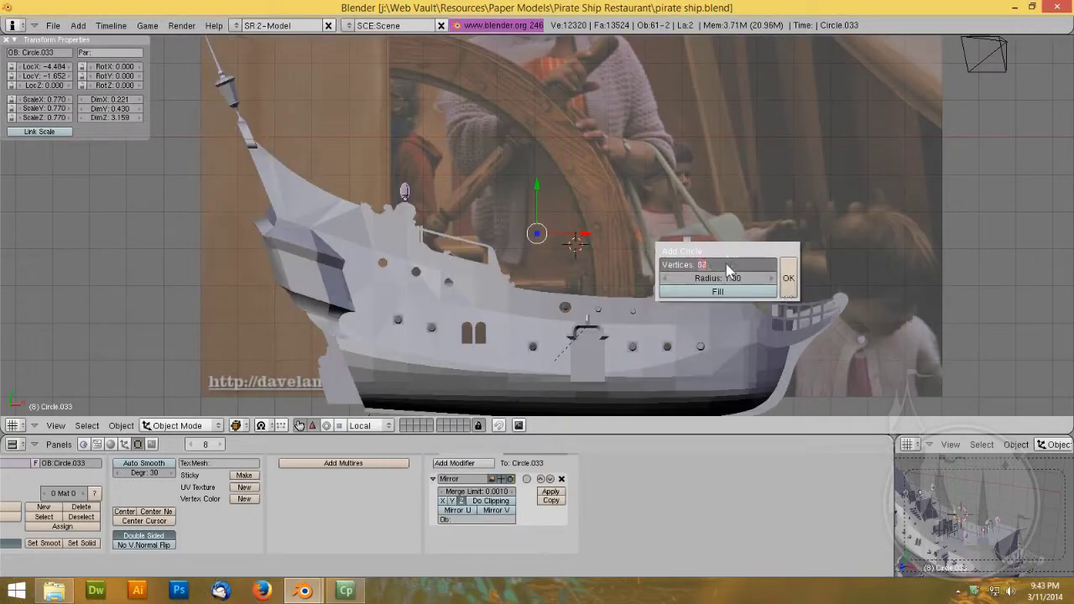
# Step: Add a 64-vertex circle and, in global orientation, scale it to about 7.35 to follow the photographed steering wheel's outer rim
pyautogui.click(730, 278)
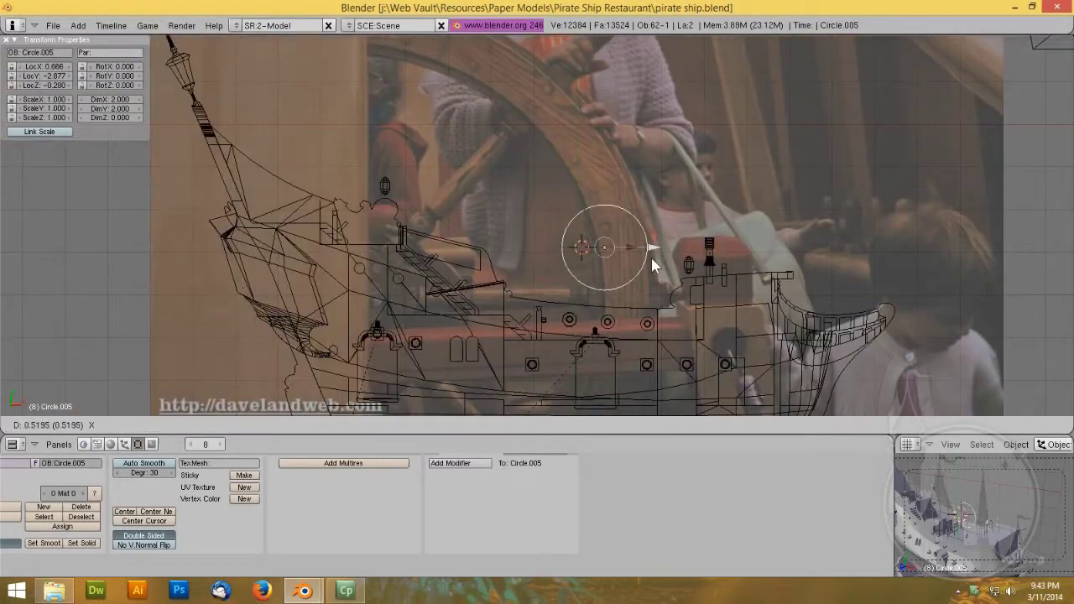
pyautogui.click(369, 425)
pyautogui.click(373, 410)
pyautogui.press('s')
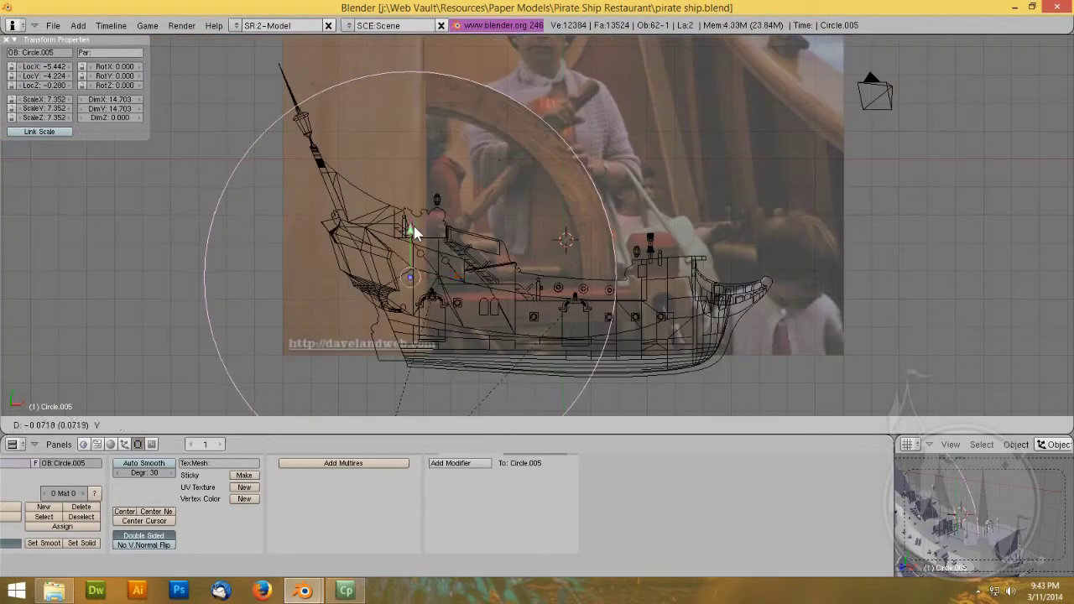
# Step: Extrude the circle's edges and scale them inward to about 0.80 to form the steering wheel's rim
pyautogui.press('Tab')
pyautogui.press('e')
pyautogui.click(719, 248)
pyautogui.press('s')
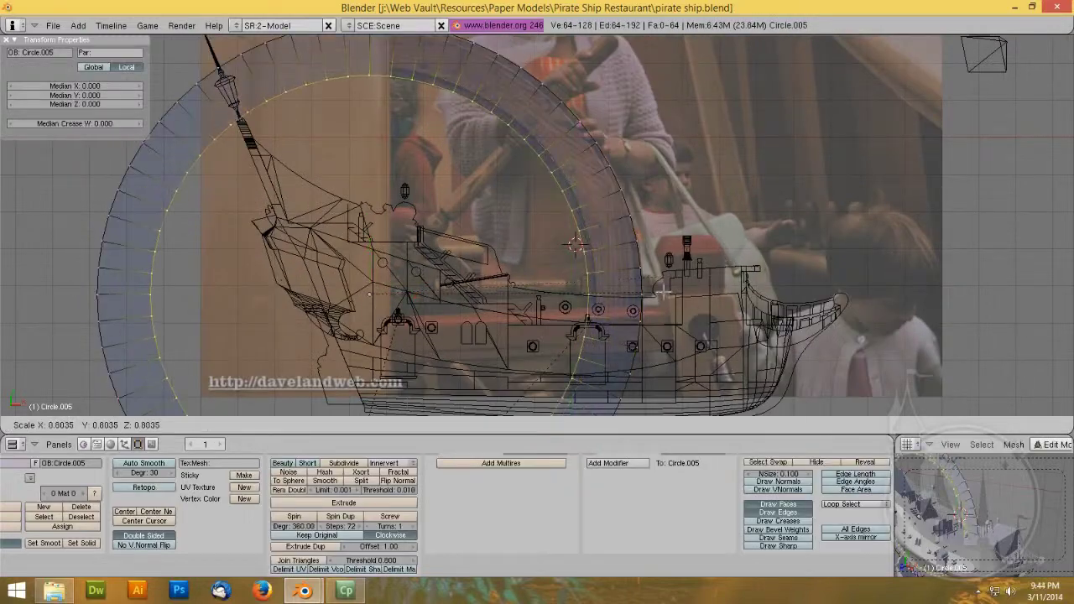
# Step: Duplicate the rim's inner ring and scale the copy down about the center to outline the wheel's hub
pyautogui.hotkey('shift', 'd')
pyautogui.press('s')
pyautogui.click(429, 324)
pyautogui.press('KP_Decimal')
pyautogui.press('s')
pyautogui.click(798, 260)
pyautogui.scroll(-5, 797, 260)
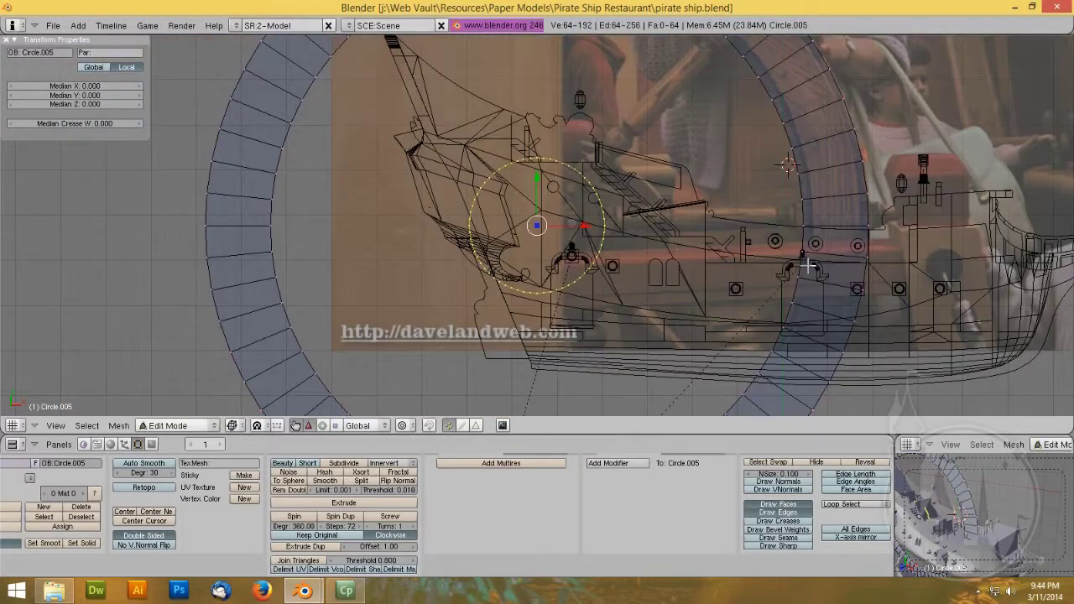
# Step: Extrude the hub circle's edges and scale them inward to form concentric hub bands
pyautogui.scroll(7, 793, 312)
pyautogui.press('e')
pyautogui.press('s')
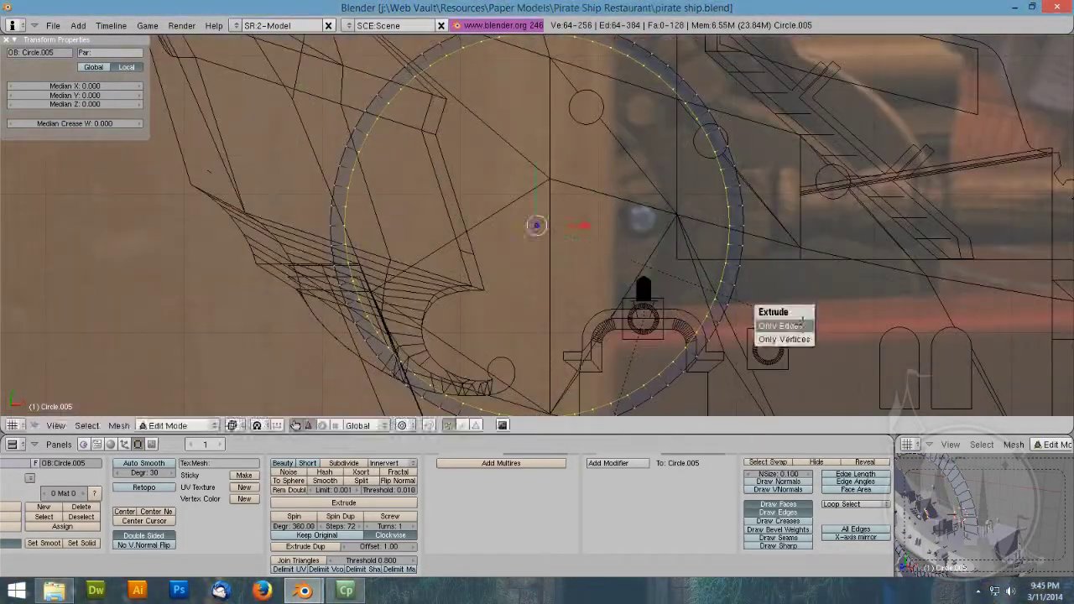
pyautogui.click(721, 311)
pyautogui.scroll(-10, 721, 311)
# Step: Select the inner ring of the large wheel rim and rescale it
pyautogui.press('a')
pyautogui.press('b')
pyautogui.press('b')
pyautogui.moveTo(535, 108)
pyautogui.mouseDown()
pyautogui.moveTo(435, 177)
pyautogui.moveTo(554, 105)
pyautogui.mouseUp()
pyautogui.press('Escape')
pyautogui.scroll(5, 933, 277)
pyautogui.press('s')
pyautogui.click(1021, 297)
# Step: Extrude the rim's selected ring inward twice, scaling each extrusion to add concentric rim bands
pyautogui.press('e')
pyautogui.press('s')
pyautogui.click(935, 243)
pyautogui.press('e')
pyautogui.press('s')
pyautogui.click(973, 265)
# Step: Calculate 360/64 in the calculator and rotate the wheel object 2.8125 degrees about Z
pyautogui.scroll(-3, 965, 267)
pyautogui.press('XF86Calculator')
pyautogui.write('360/64')
pyautogui.press('Return')
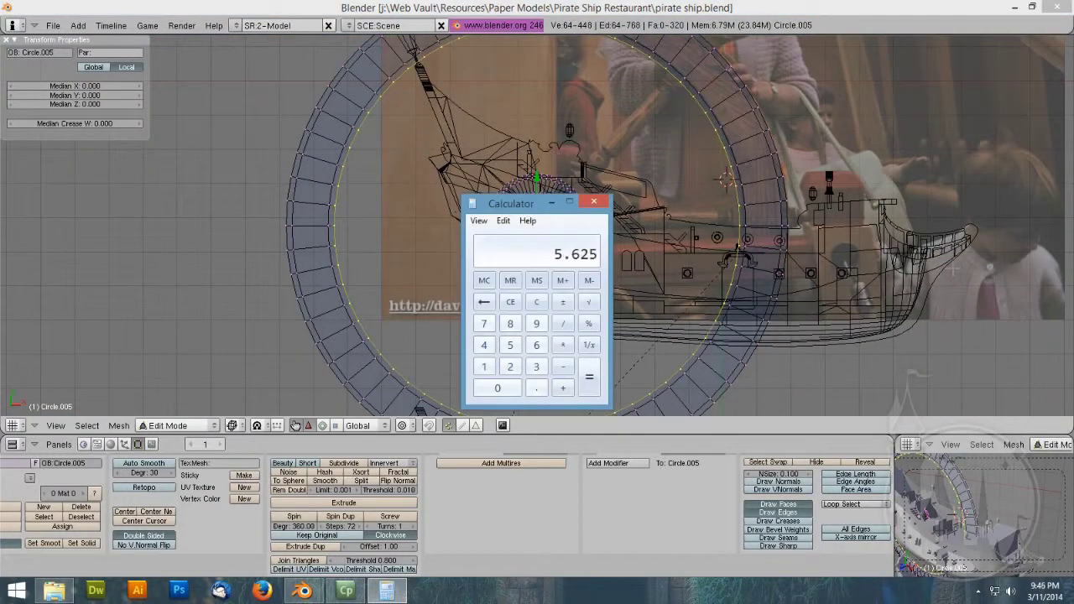
pyautogui.press('Tab')
pyautogui.keyDown('shift'); pyautogui.click(110, 85); pyautogui.keyUp('shift')
pyautogui.write('2.8125')
pyautogui.click(386, 590)
pyautogui.click(594, 202)
pyautogui.press('Tab')
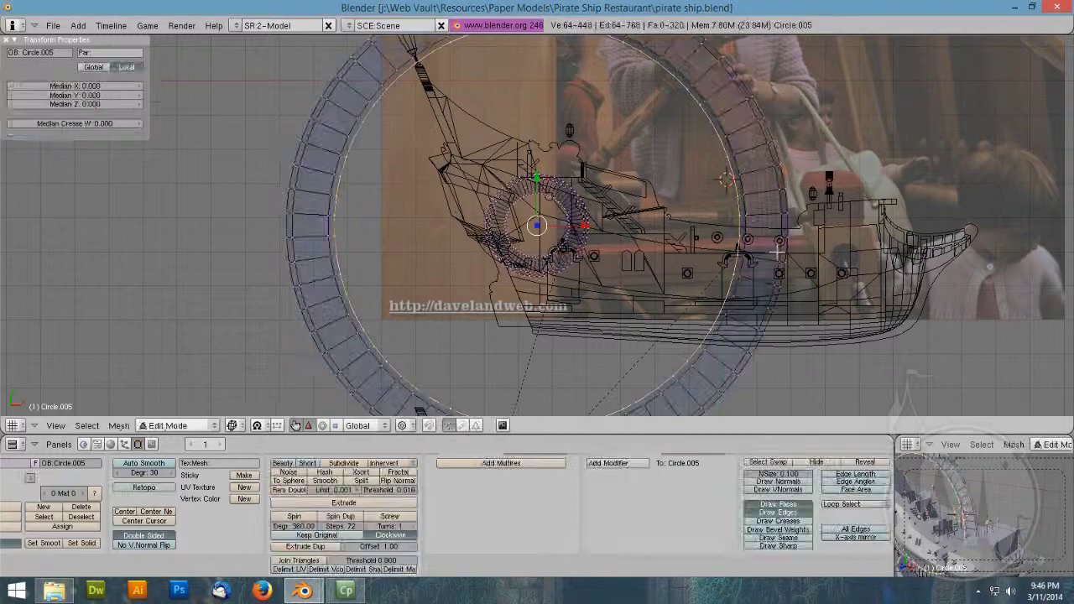
pyautogui.press('Tab')
pyautogui.press('space')
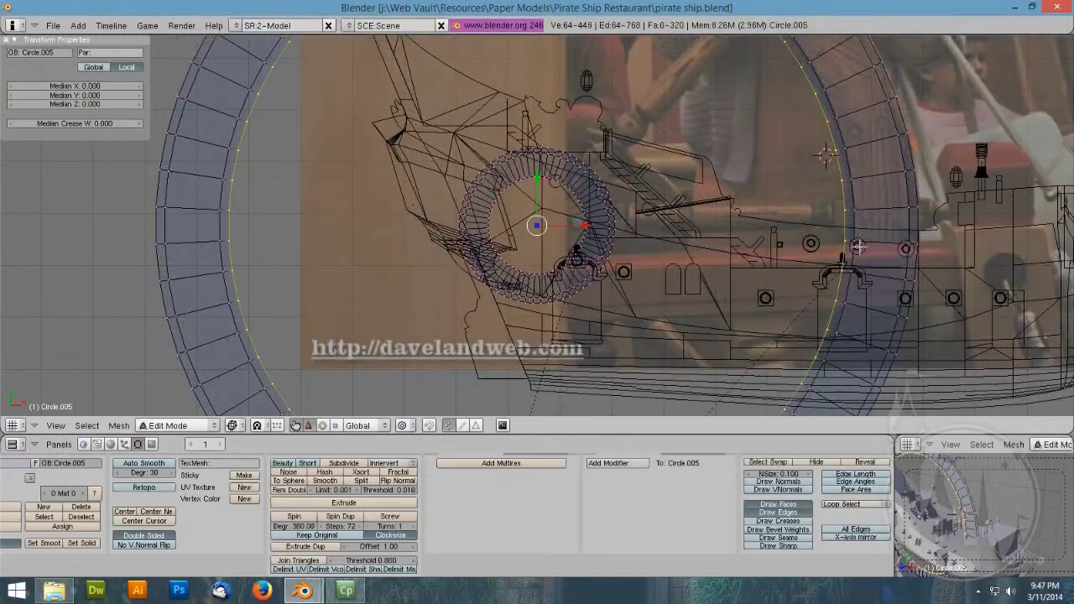
# Step: Try to delete three hub vertices and bridge the hub to the rim with a spoke face
pyautogui.scroll(3, 687, 243)
pyautogui.scroll(4, 687, 244)
pyautogui.rightClick(743, 196)
pyautogui.keyDown('shift'); pyautogui.rightClick(743, 217); pyautogui.keyUp('shift')
pyautogui.keyDown('shift'); pyautogui.rightClick(743, 237); pyautogui.keyUp('shift')
pyautogui.press('x')
pyautogui.scroll(-5, 879, 263)
pyautogui.keyDown('shift'); pyautogui.rightClick(944, 246); pyautogui.keyUp('shift')
pyautogui.press('f')
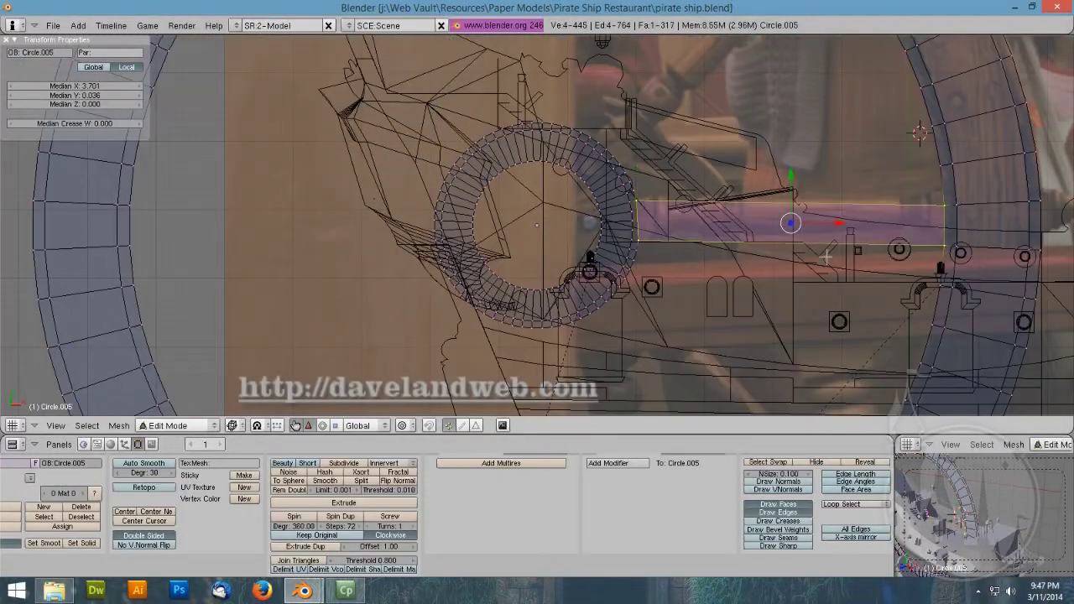
pyautogui.hotkey('ctrl', 'z')
pyautogui.hotkey('ctrl', 'z')
# Step: Try to create a spoke face between the hub's outer vertices and the rim's inner edge
pyautogui.scroll(4, 820, 254)
pyautogui.rightClick(743, 237)
pyautogui.keyDown('shift'); pyautogui.rightClick(743, 217); pyautogui.keyUp('shift')
pyautogui.keyDown('shift'); pyautogui.rightClick(742, 196); pyautogui.keyUp('shift')
pyautogui.scroll(-5, 744, 197)
pyautogui.press('f')
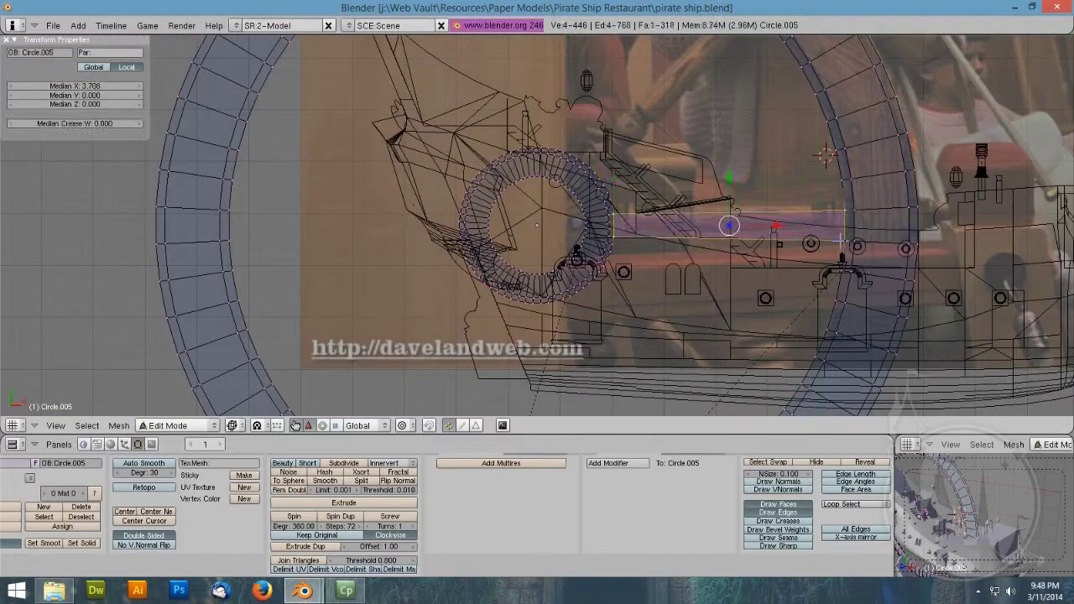
pyautogui.hotkey('ctrl', 'z')
# Step: Delete the rim's innermost edge and its adjoining faces where the horizontal spoke meets the rim
pyautogui.rightClick(844, 210)
pyautogui.press('x')
pyautogui.click(842, 251)
pyautogui.rightClick(844, 210)
pyautogui.keyDown('shift'); pyautogui.rightClick(844, 241); pyautogui.keyUp('shift')
pyautogui.press('x')
pyautogui.click(627, 224)
# Step: Extrude the rim's second-ring edge along X at the spoke junction and duplicate it along X toward the rim's outer side
pyautogui.rightClick(854, 210)
pyautogui.keyDown('shift'); pyautogui.rightClick(854, 241); pyautogui.keyUp('shift')
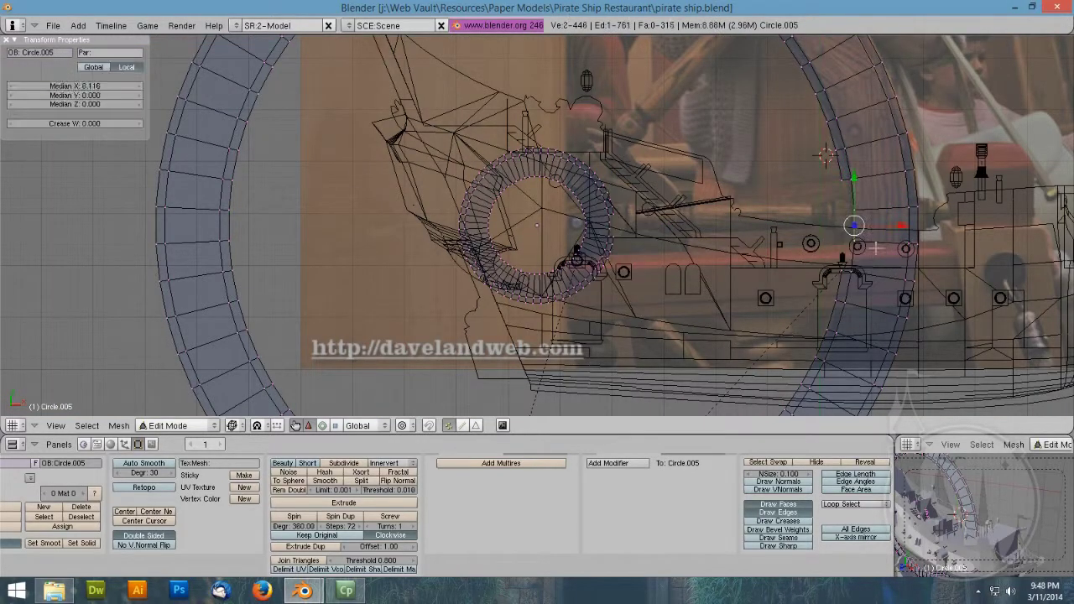
pyautogui.press('e')
pyautogui.click(879, 228)
pyautogui.press('x')
pyautogui.click(870, 230)
pyautogui.hotkey('shift', 'd')
pyautogui.press('x')
pyautogui.click(948, 235)
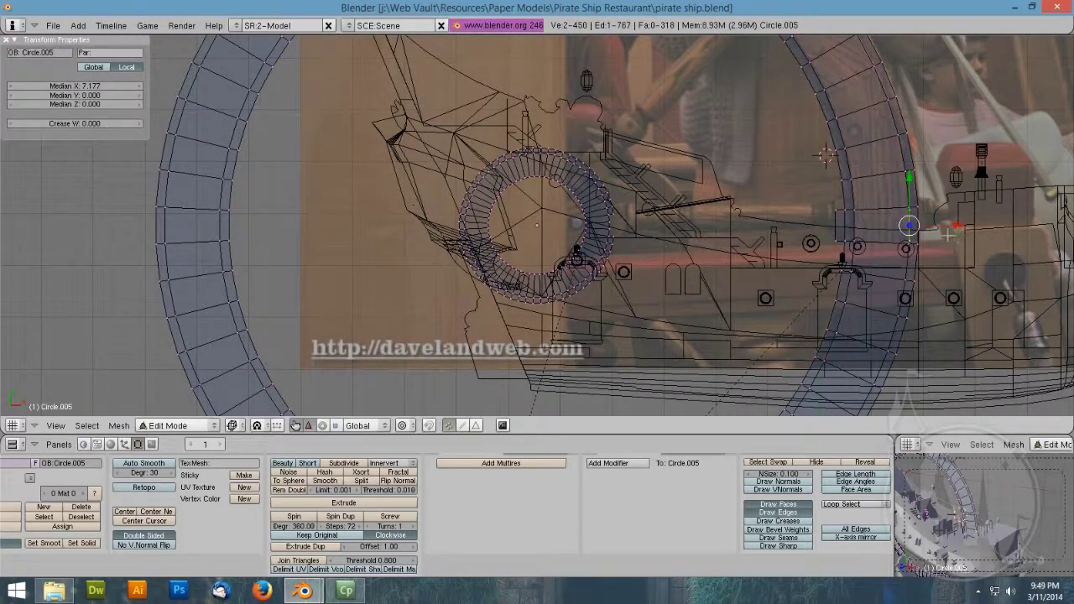
# Step: Nudge the duplicated edge along X and rebuild the rim section beside it with a sliver face
pyautogui.press('KP_Decimal')
pyautogui.moveTo(585, 224); pyautogui.dragTo(612, 224)
pyautogui.press('x')
pyautogui.click(606, 391)
pyautogui.press('f')
pyautogui.scroll(-2, 51, 360)
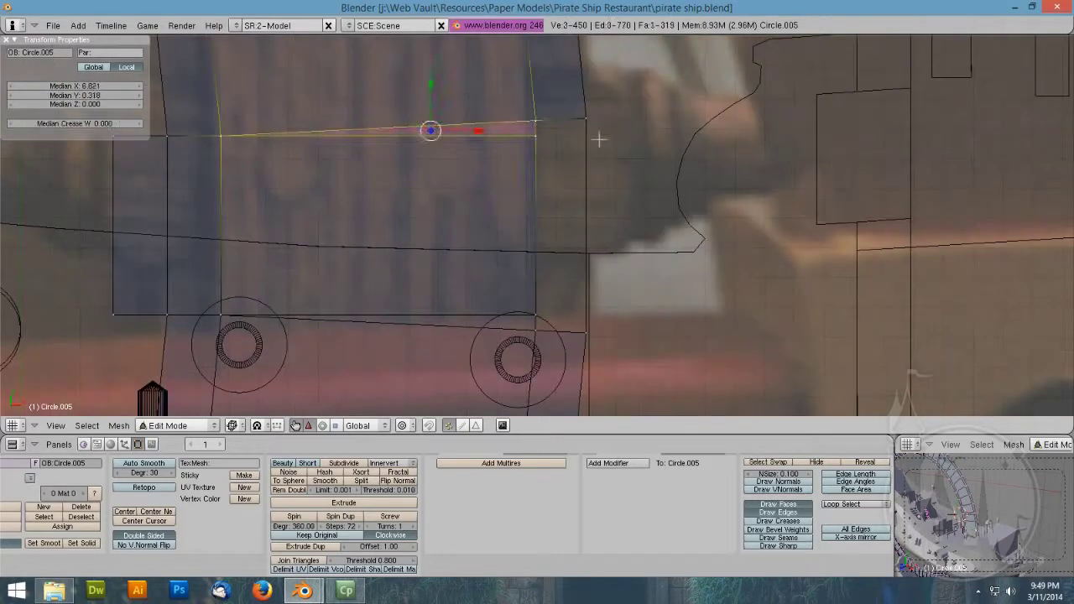
# Step: Delete the sliver face at the spoke junction and extrude the rim's edges outward along the junction into a rectangular block
pyautogui.press('x')
pyautogui.click(602, 336)
pyautogui.rightClick(537, 139)
pyautogui.press('e')
pyautogui.click(596, 295)
pyautogui.click(669, 294)
pyautogui.keyDown('shift'); pyautogui.rightClick(593, 319); pyautogui.keyUp('shift')
pyautogui.press('e')
pyautogui.click(640, 320)
# Step: Leave mesh editing and move the whole steering wheel along Y
pyautogui.rightClick(587, 136)
pyautogui.keyDown('shift'); pyautogui.rightClick(537, 136); pyautogui.keyUp('shift')
pyautogui.press('Tab')
pyautogui.scroll(-9, 394, 208)
pyautogui.moveTo(77, 173); pyautogui.dragTo(77, 165)
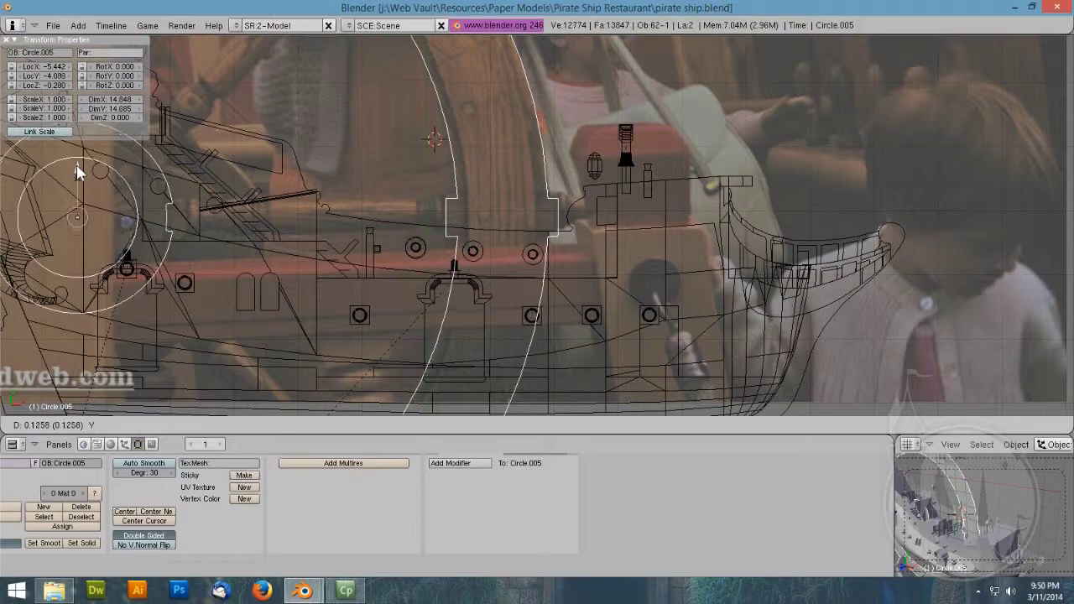
# Step: Extend the junction block's inner edge into a spoke reaching the hub, fine-tuning the end edge along X at the hub's outer ring
pyautogui.press('Tab')
pyautogui.rightClick(446, 198)
pyautogui.keyDown('shift'); pyautogui.rightClick(445, 237); pyautogui.keyUp('shift')
pyautogui.press('KP_Decimal')
pyautogui.moveTo(583, 225); pyautogui.dragTo(545, 225)
pyautogui.press('c')
pyautogui.scroll(12, 569, 234)
pyautogui.press('g')
pyautogui.press('x')
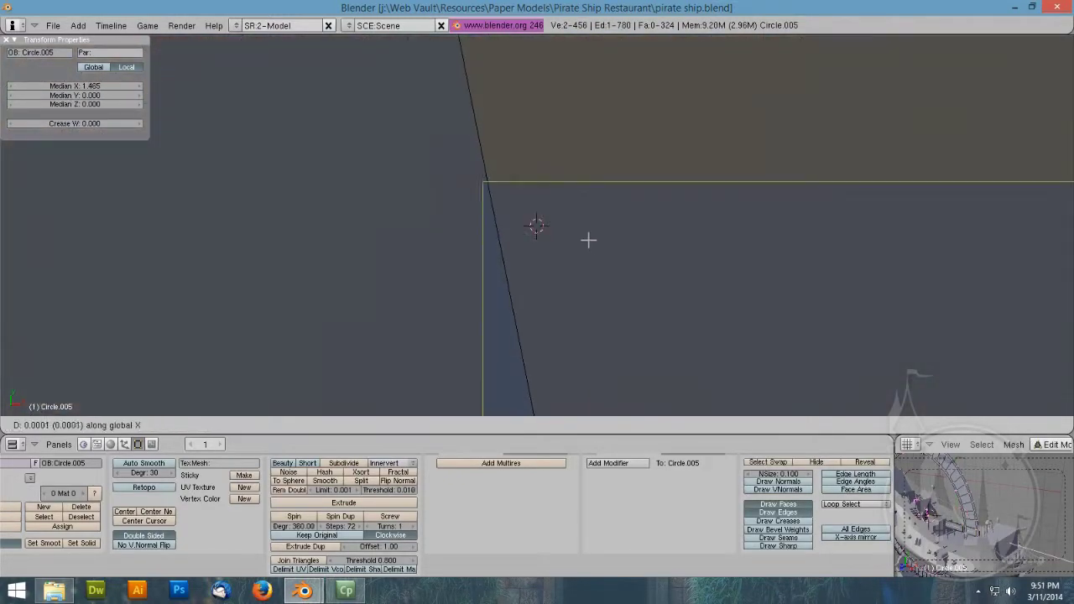
pyautogui.scroll(-5, 599, 307)
pyautogui.click(576, 299)
# Step: Extrude the spoke's end edge and fill faces to join the spoke to the hub's outer ring
pyautogui.scroll(5, 731, 293)
pyautogui.press('e')
pyautogui.press('x')
pyautogui.press('Escape')
pyautogui.scroll(-5, 604, 336)
pyautogui.press('e')
pyautogui.click(544, 305)
pyautogui.scroll(5, 509, 218)
pyautogui.click(509, 218)
pyautogui.press('f')
pyautogui.scroll(-3, 552, 185)
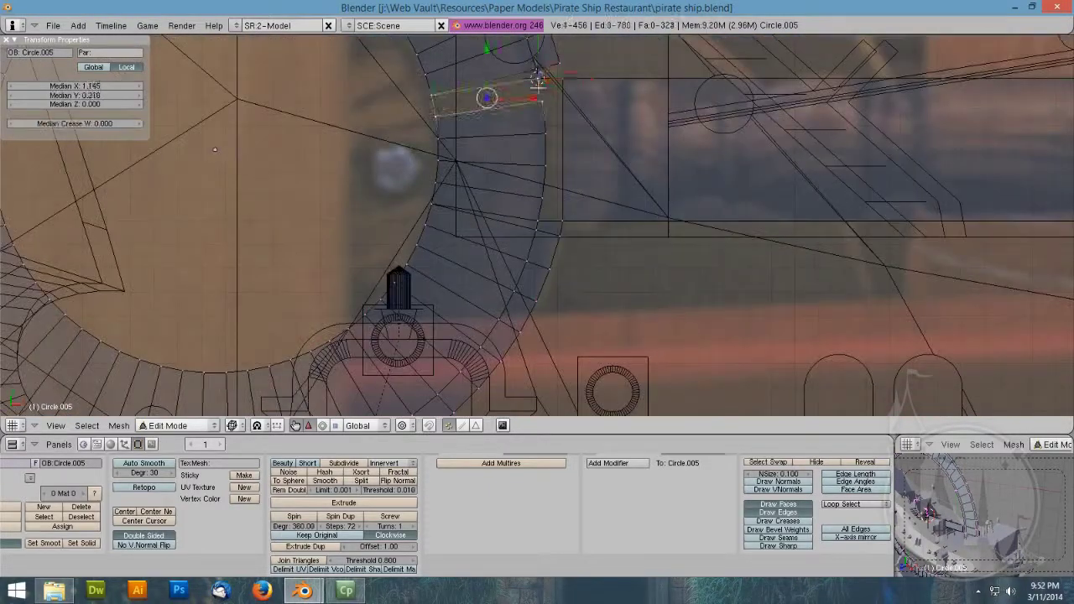
pyautogui.scroll(-3, 586, 124)
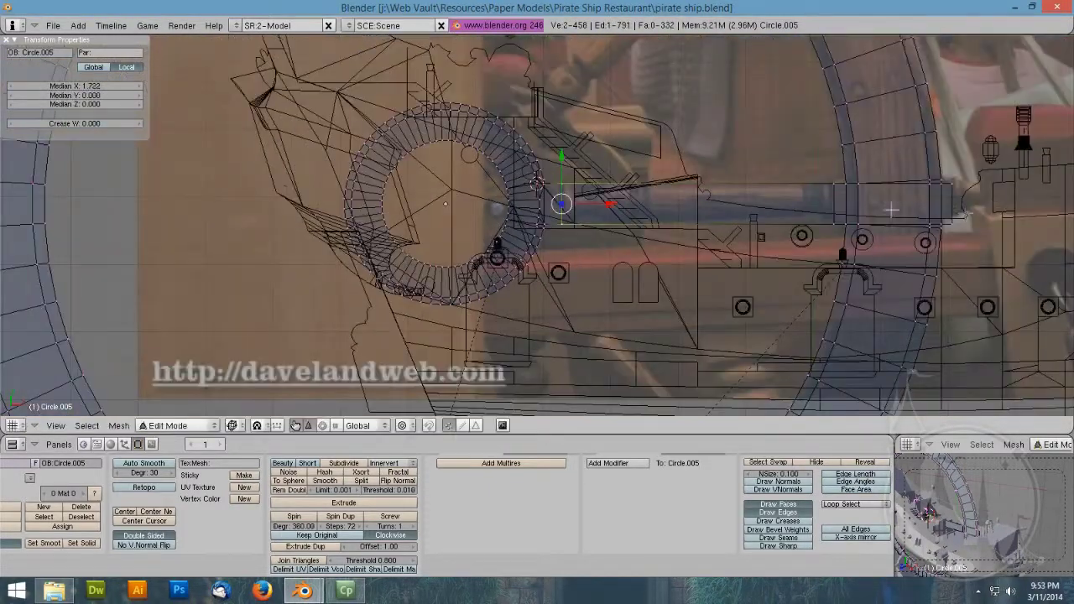
# Step: Cut edge loops across the spoke beside the hub and shape them into the turned profile of the reference photo
pyautogui.scroll(3, 638, 176)
pyautogui.hotkey('ctrl', 'r')
pyautogui.scroll(3, 700, 228)
pyautogui.scroll(3, 701, 228)
pyautogui.click(701, 228)
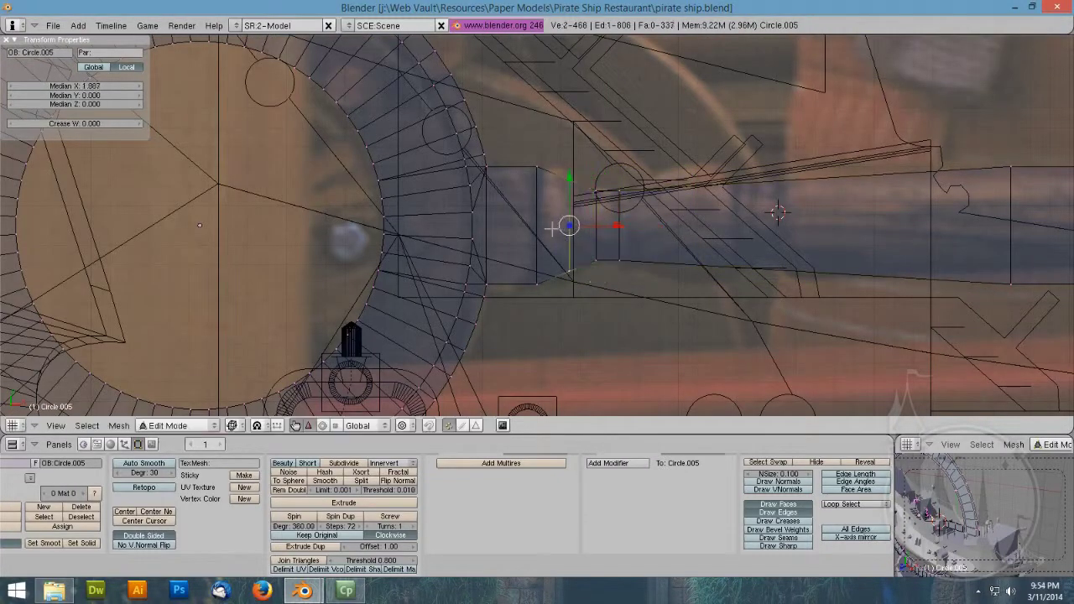
pyautogui.click(695, 243)
pyautogui.rightClick(621, 260)
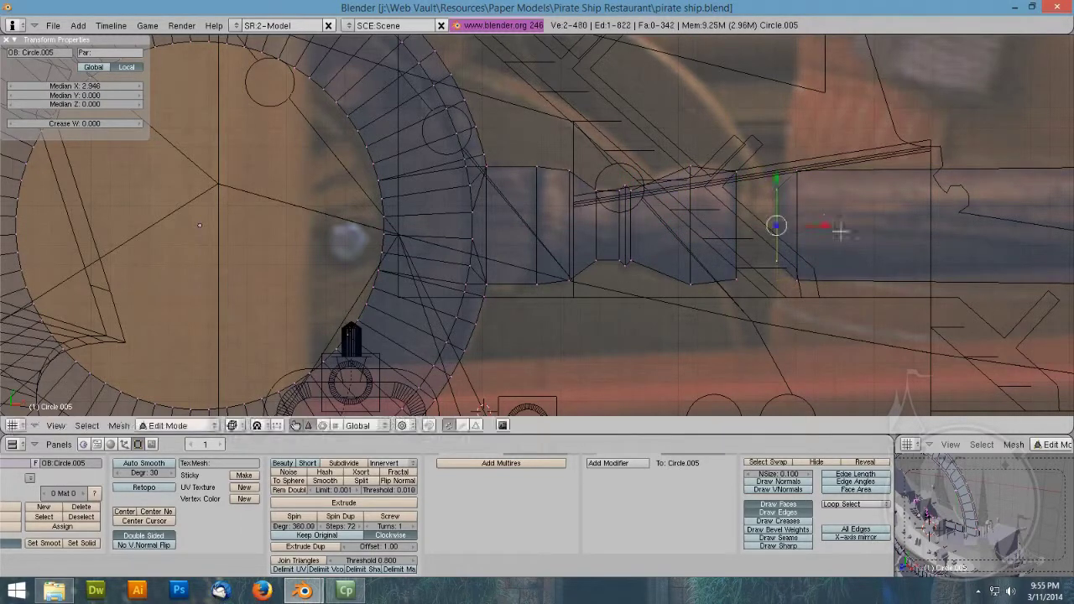
# Step: Fill the gap between the spoke's turned segments and add an edge loop near the rim with a slide of about -0.36
pyautogui.keyDown('shift'); pyautogui.rightClick(736, 273); pyautogui.keyUp('shift')
pyautogui.press('f')
pyautogui.press('KP_Decimal')
pyautogui.click(688, 312)
pyautogui.scroll(-1, 660, 212)
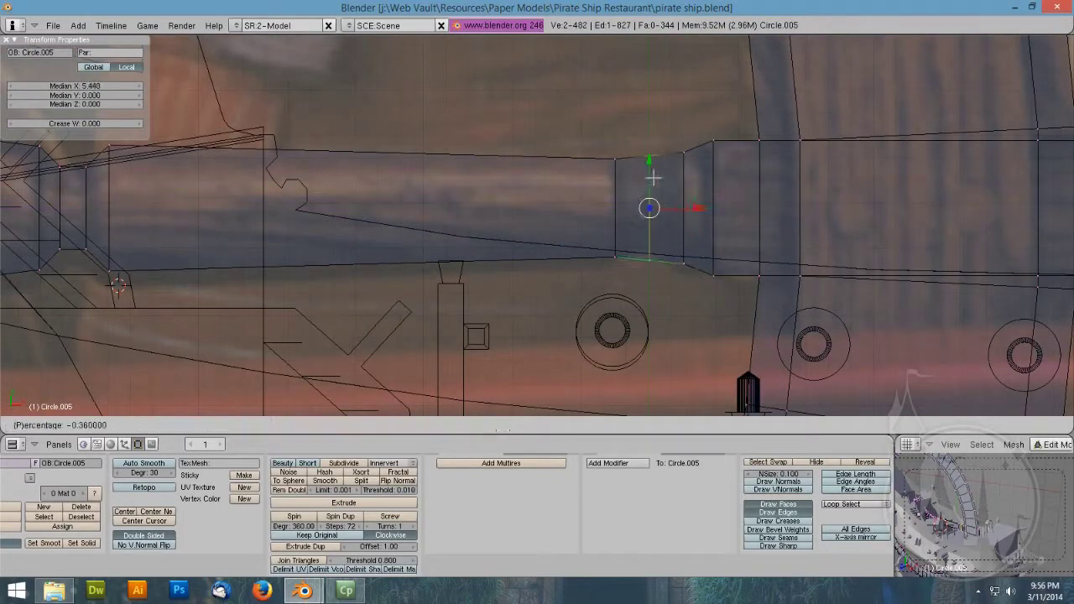
pyautogui.click(653, 178)
# Step: Extrude the junction block's outer edge beyond the rim to form the spoke's handle
pyautogui.scroll(-3, 762, 223)
pyautogui.keyDown('alt'); pyautogui.rightClick(874, 222); pyautogui.keyUp('alt')
pyautogui.press('KP_Decimal')
pyautogui.press('e')
pyautogui.click(723, 259)
pyautogui.scroll(-2, 701, 241)
# Step: Rotate the wheel to about 45.5 degrees over the photographed spoke and shape the handle's rounded tip along local X
pyautogui.press('Tab')
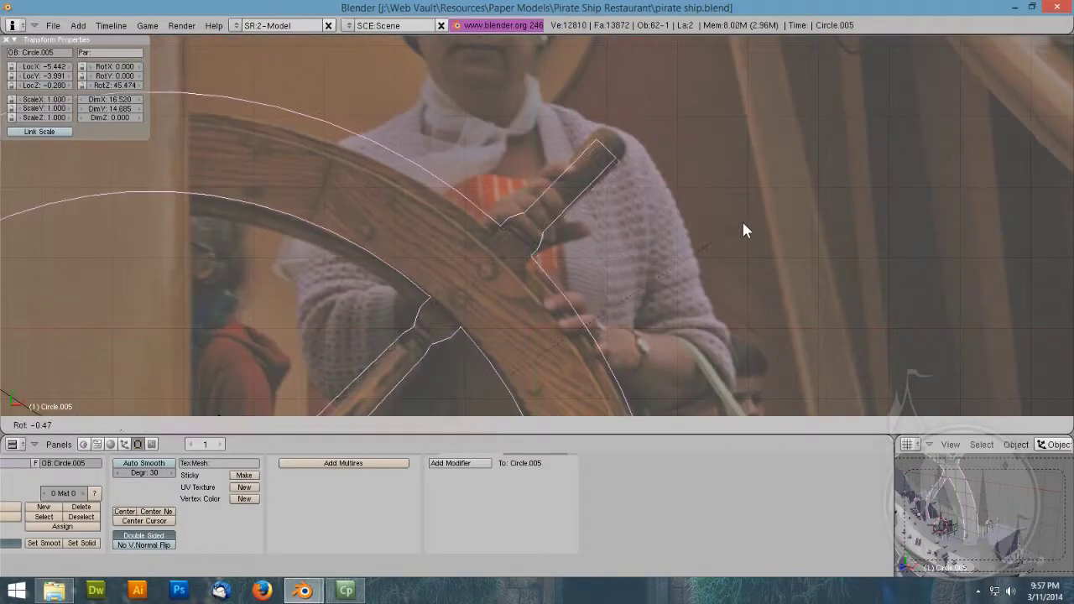
pyautogui.click(635, 278)
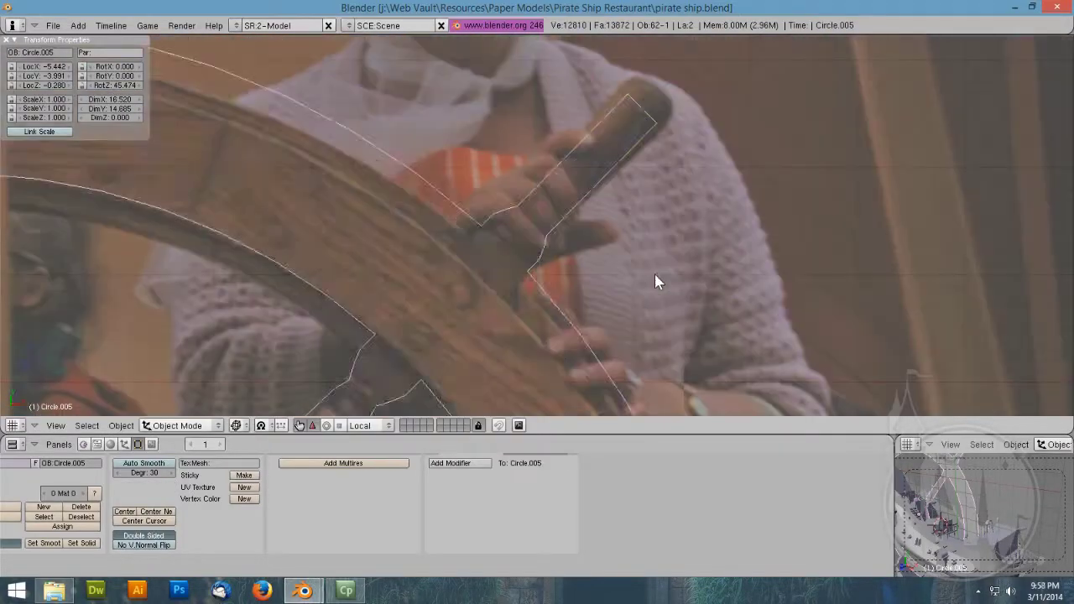
pyautogui.press('Tab')
pyautogui.press('s')
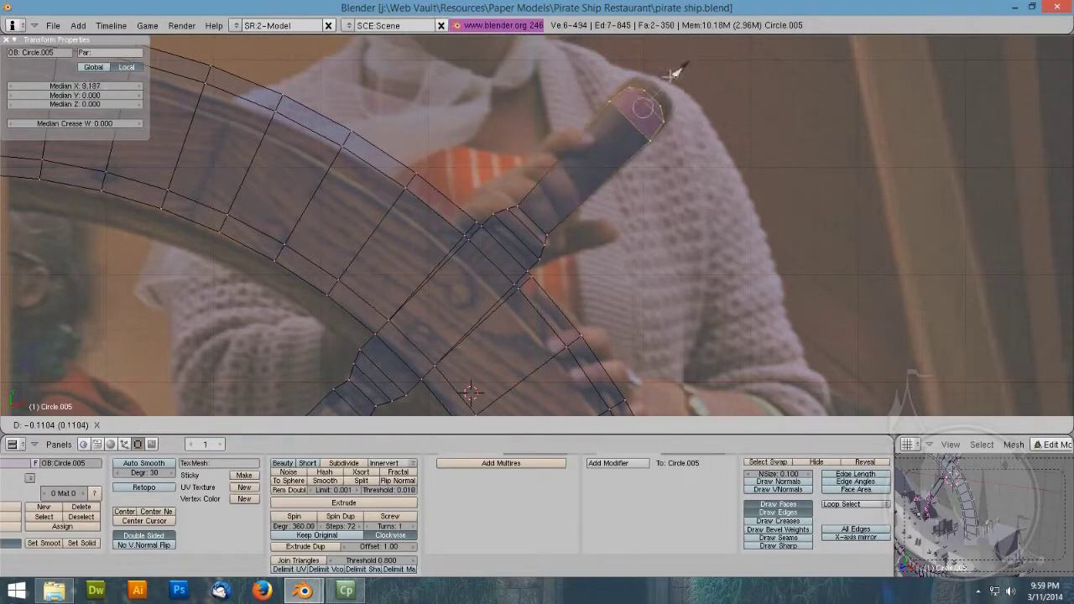
pyautogui.click(678, 69)
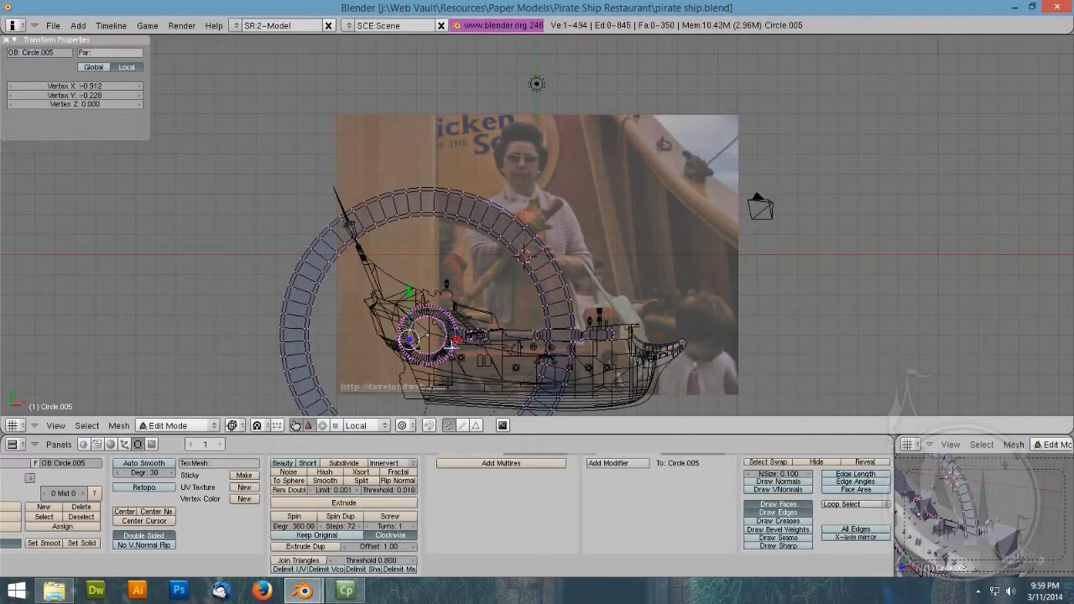
# Step: Select the hub's inner ring and snap the 3D cursor to its center
pyautogui.keyDown('shift'); pyautogui.moveTo(451, 344); pyautogui.dragTo(578, 229, button='middle'); pyautogui.keyUp('shift')
pyautogui.scroll(1, 578, 229)
pyautogui.press('a')
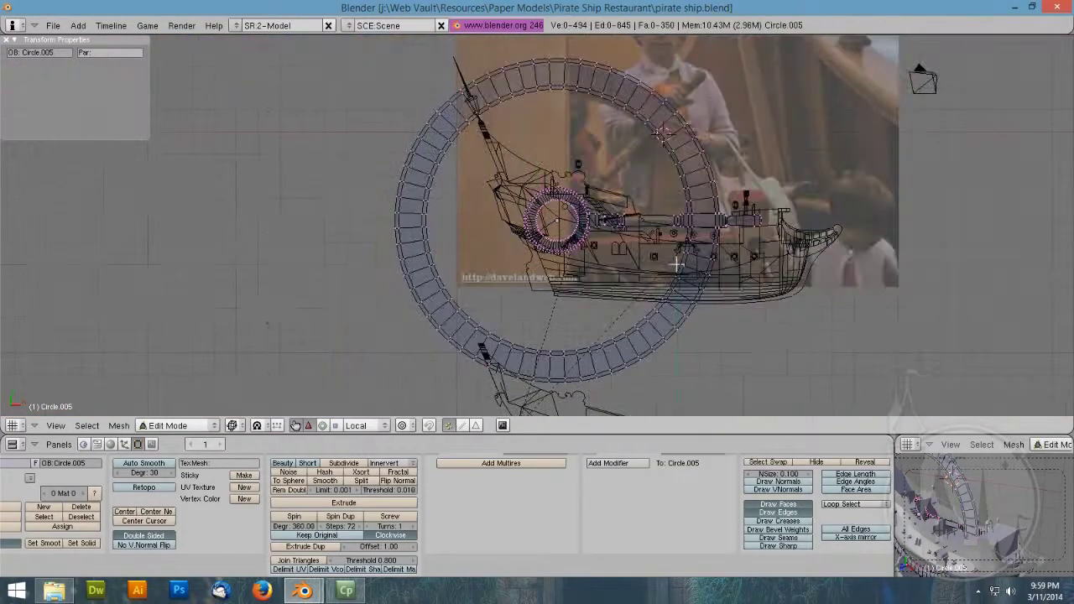
pyautogui.press('Tab')
pyautogui.rightClick(741, 204)
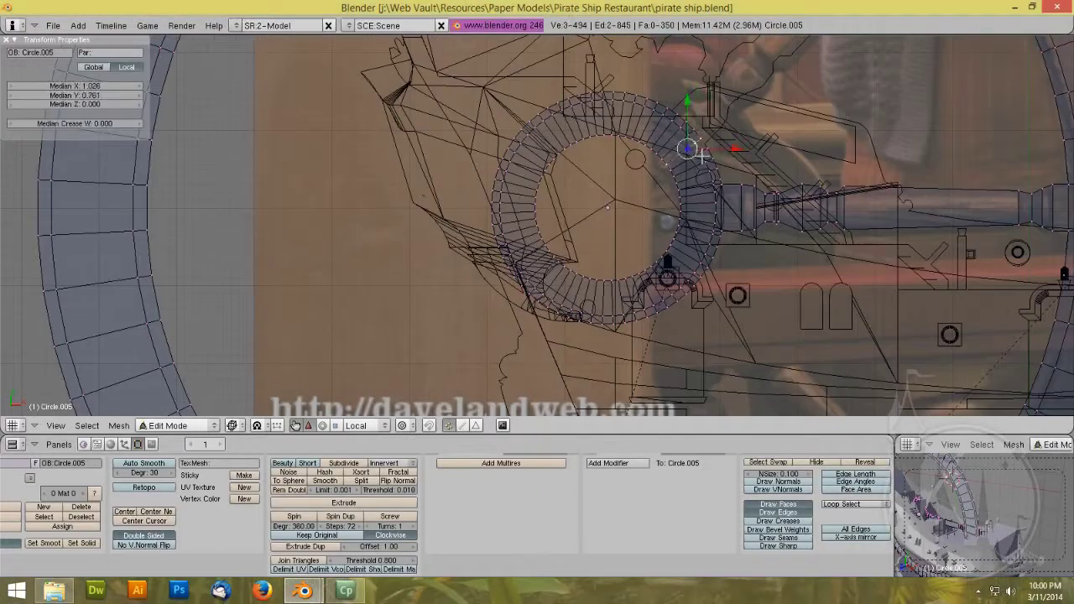
pyautogui.press('b')
pyautogui.press('b')
pyautogui.click(610, 206)
pyautogui.hotkey('shift', 's')
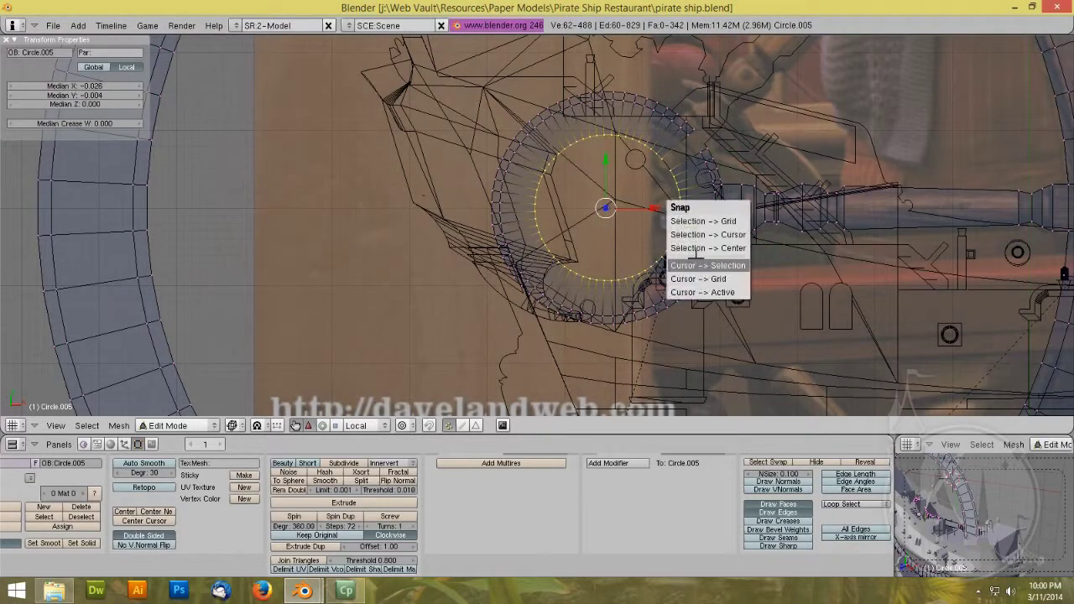
pyautogui.click(717, 265)
# Step: Try to spin the isolated rim, hub and spoke section around the hub's center, and reopen the section's mesh for editing
pyautogui.scroll(3, 725, 234)
pyautogui.scroll(-8, 725, 233)
pyautogui.scroll(6, 780, 247)
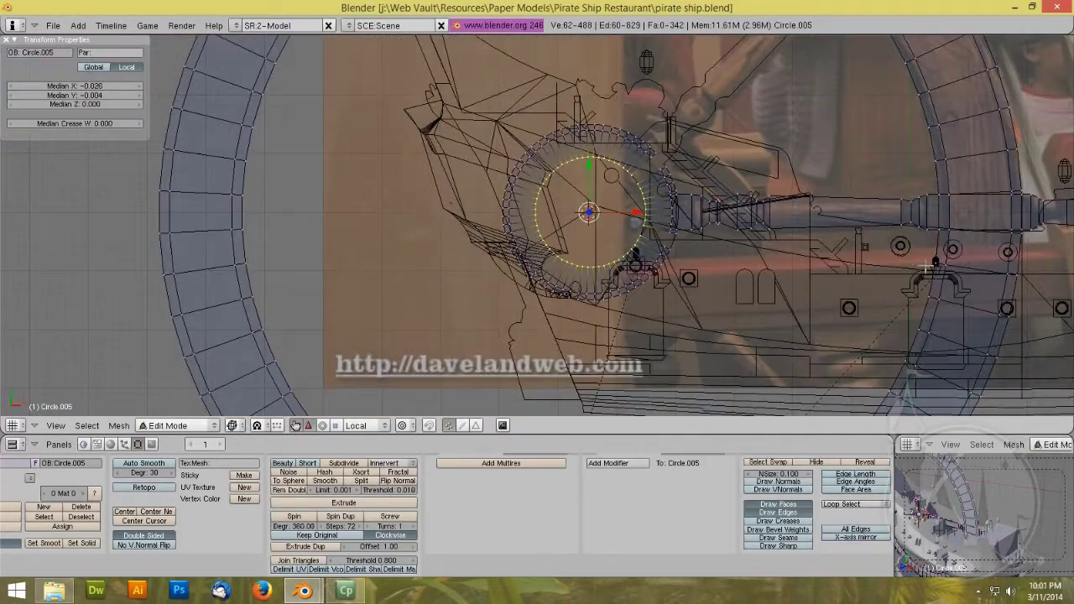
pyautogui.scroll(-4, 824, 90)
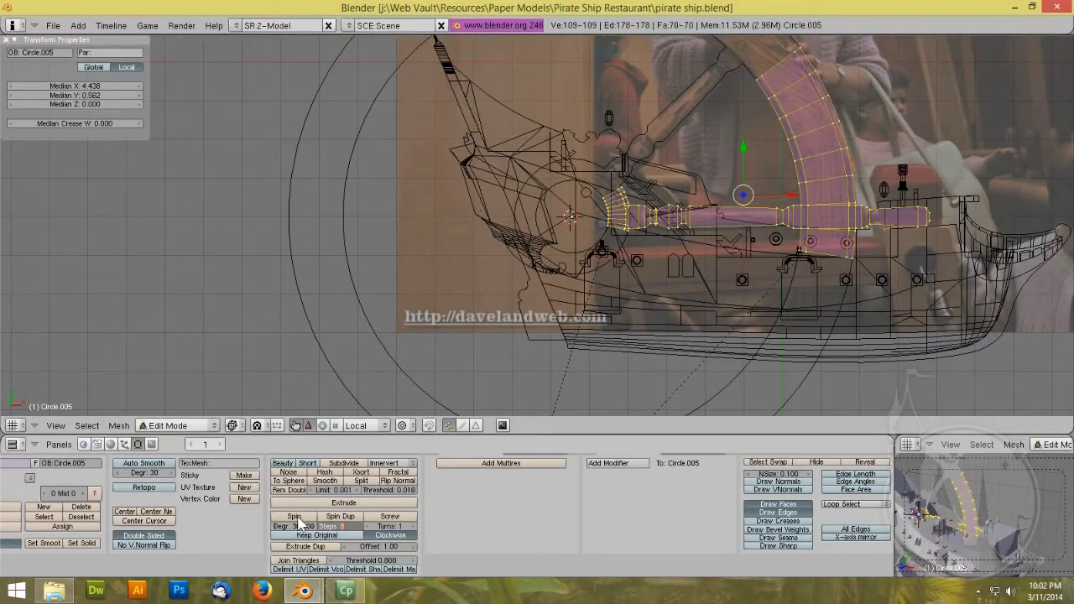
pyautogui.click(294, 517)
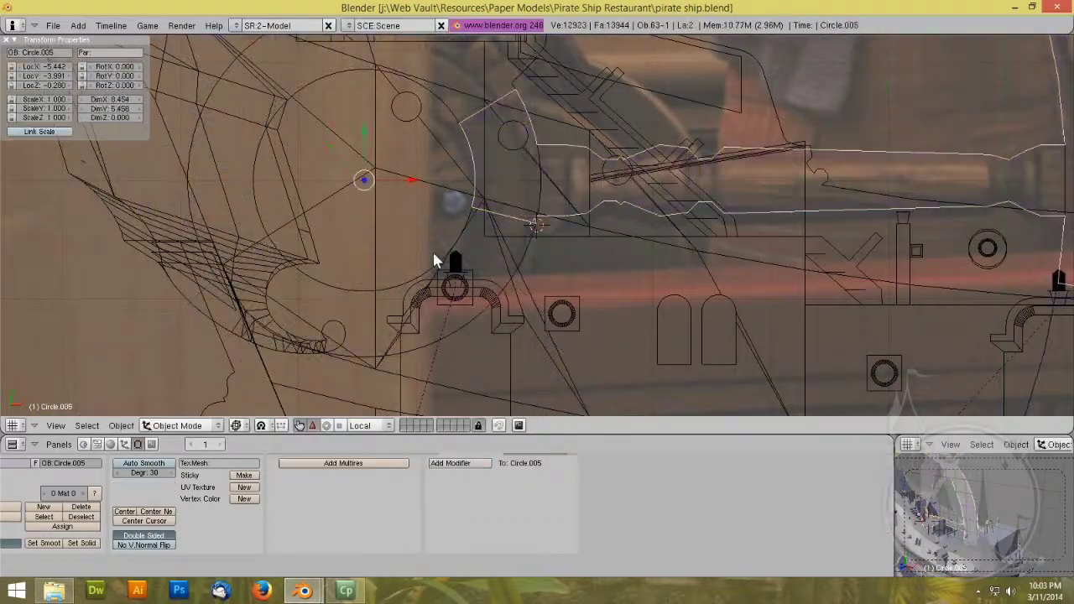
pyautogui.rightClick(542, 170)
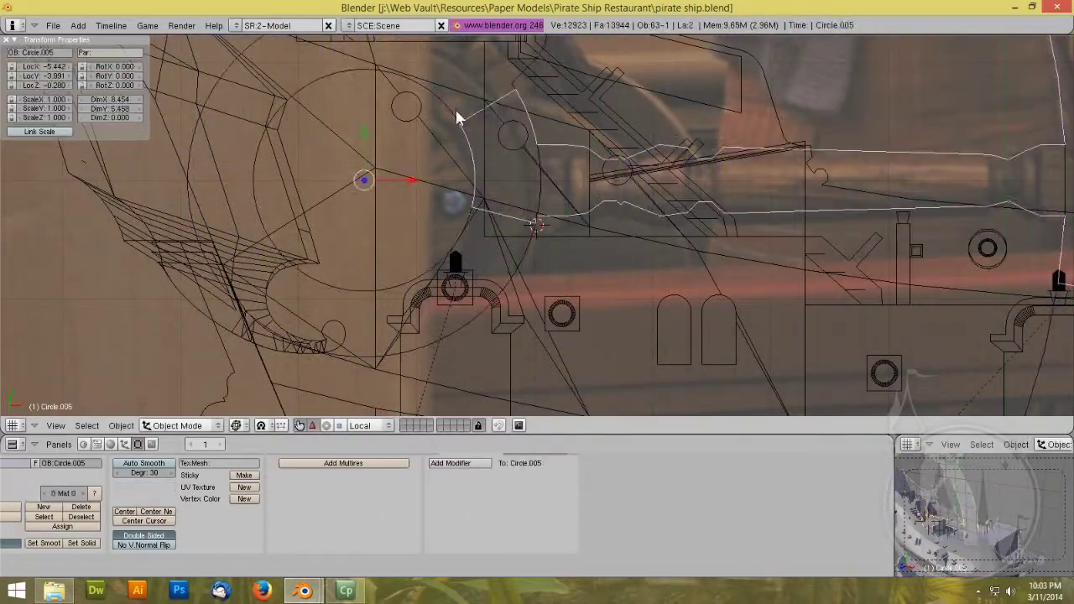
pyautogui.press('Tab')
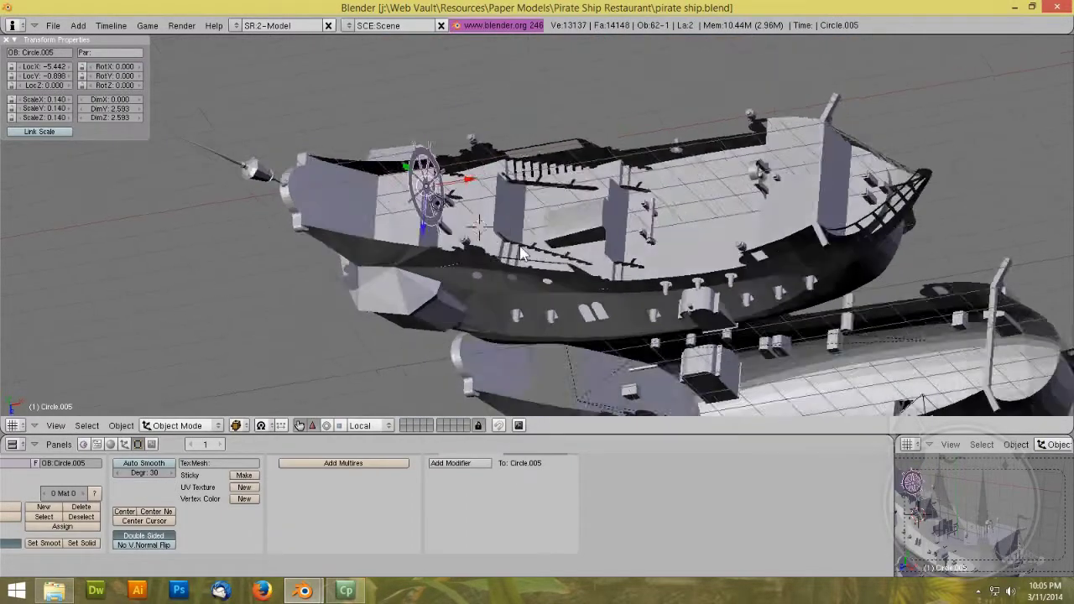
# Step: Move the finished wheel about -0.79 along X to the helm deck, using another transform orientation, and scale it down to about 0.58
pyautogui.press('KP_Decimal')
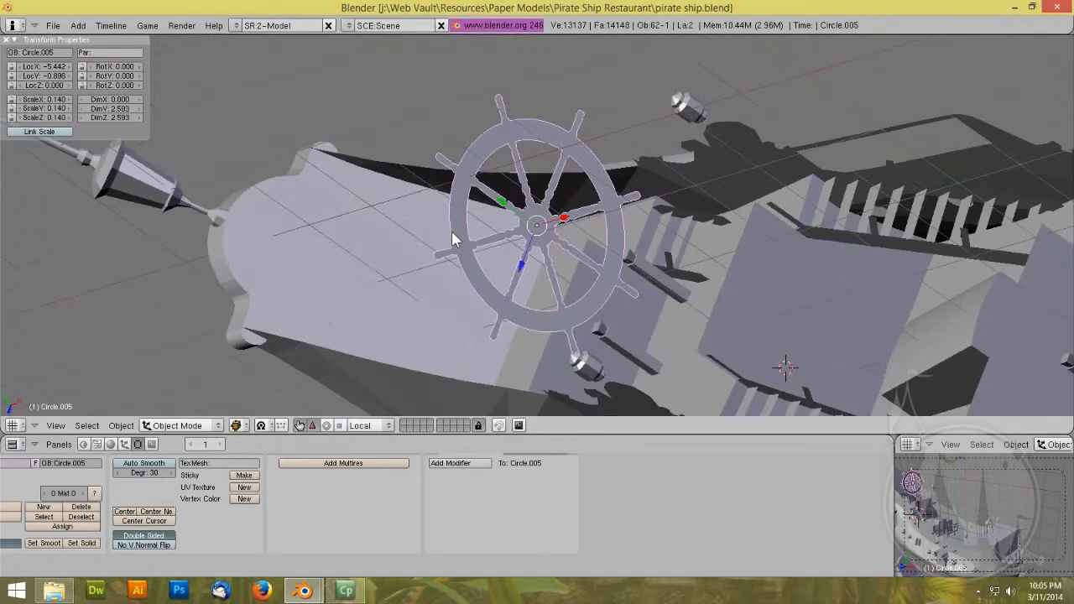
pyautogui.moveTo(464, 239); pyautogui.dragTo(638, 316, button='middle')
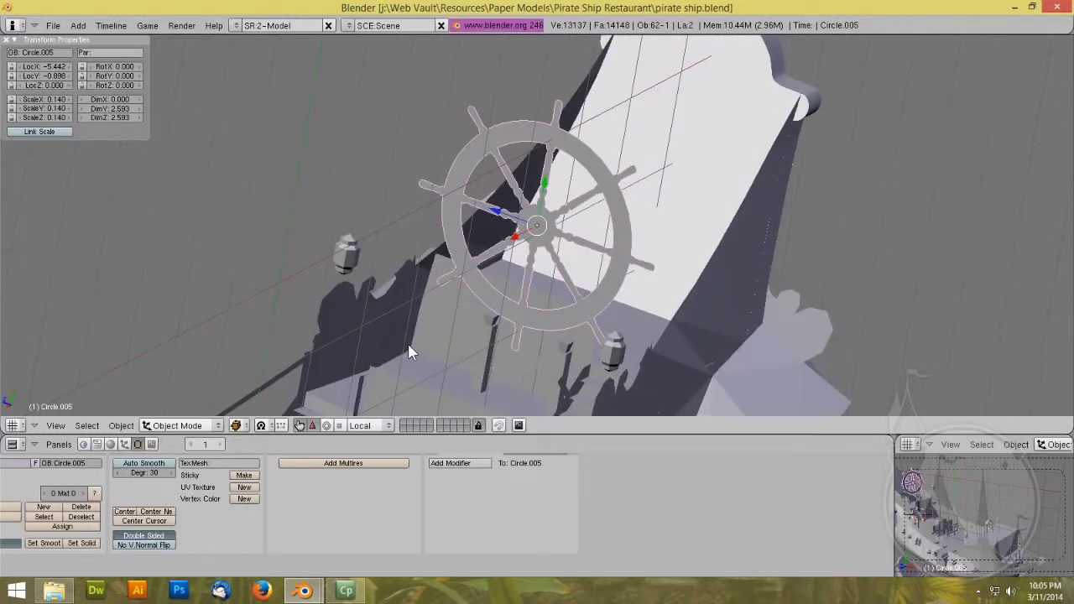
pyautogui.click(383, 427)
pyautogui.click(373, 414)
pyautogui.moveTo(520, 243); pyautogui.dragTo(563, 233)
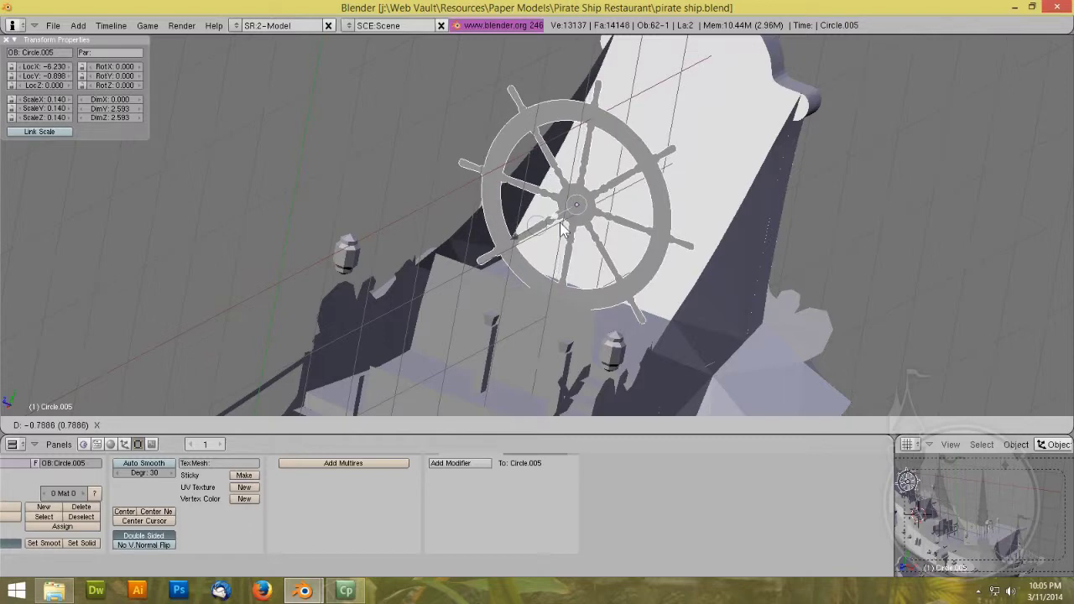
pyautogui.press('s')
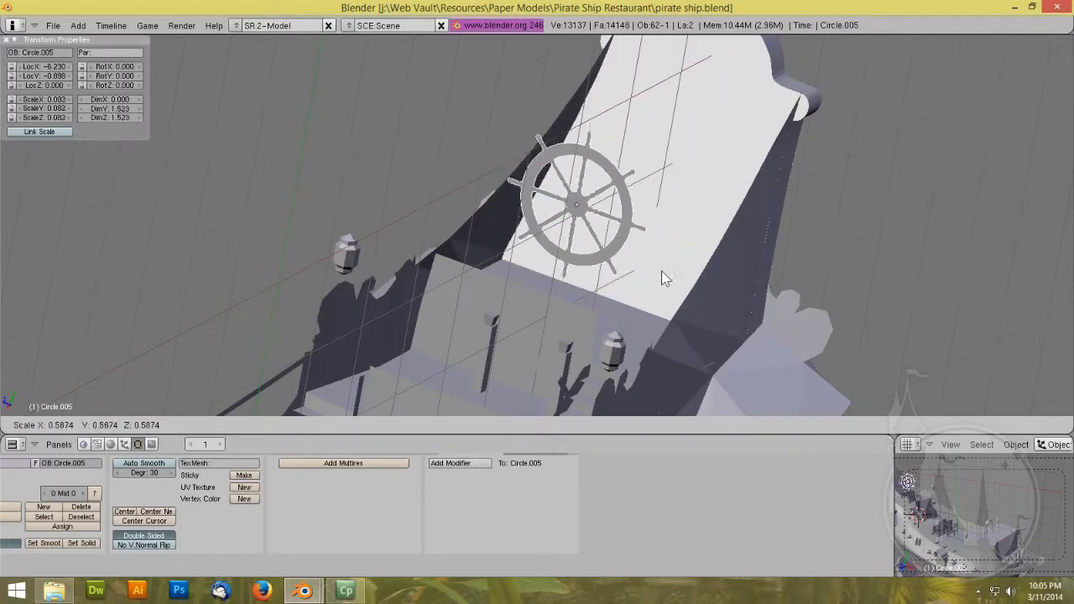
pyautogui.click(639, 271)
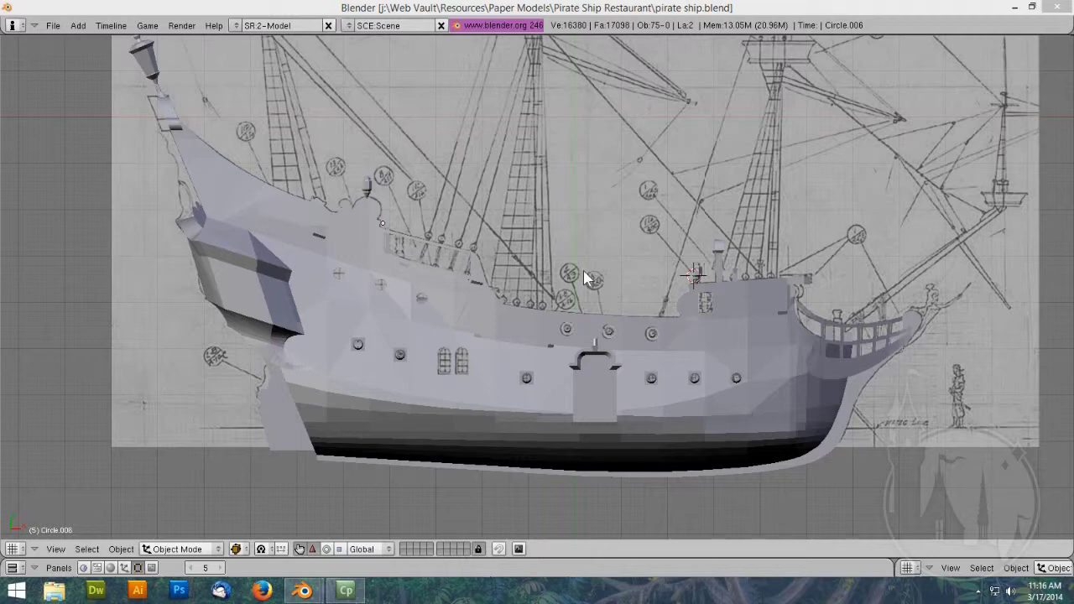
# Step: Examine the completed ship's decks, picking out the upper and lower staircases and the deck around the hatch
pyautogui.moveTo(553, 309); pyautogui.dragTo(502, 310, button='middle')
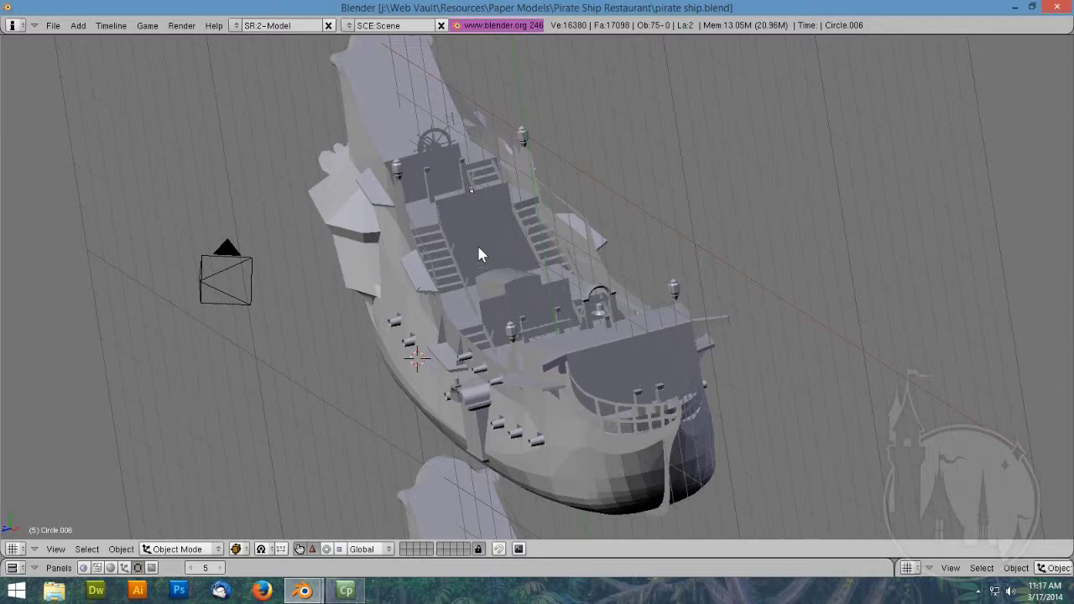
pyautogui.scroll(4, 474, 243)
pyautogui.scroll(-2, 470, 238)
pyautogui.moveTo(418, 248)
pyautogui.mouseDown(button='middle')
pyautogui.moveTo(429, 235)
pyautogui.moveTo(411, 238)
pyautogui.mouseUp(button='middle')
pyautogui.rightClick(402, 249)
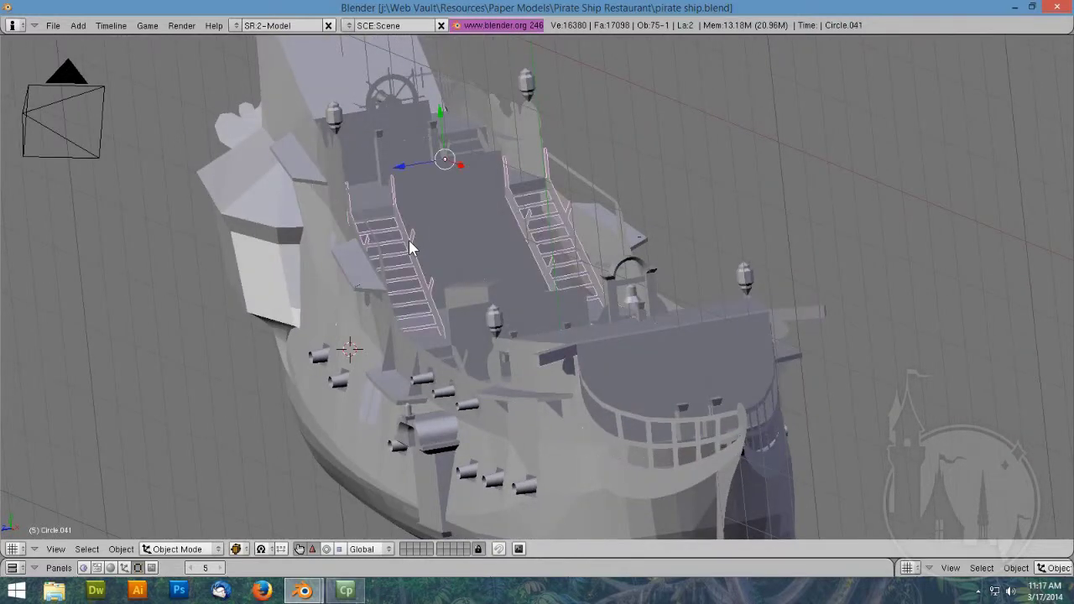
pyautogui.moveTo(534, 305); pyautogui.dragTo(541, 330, button='middle')
pyautogui.rightClick(456, 352)
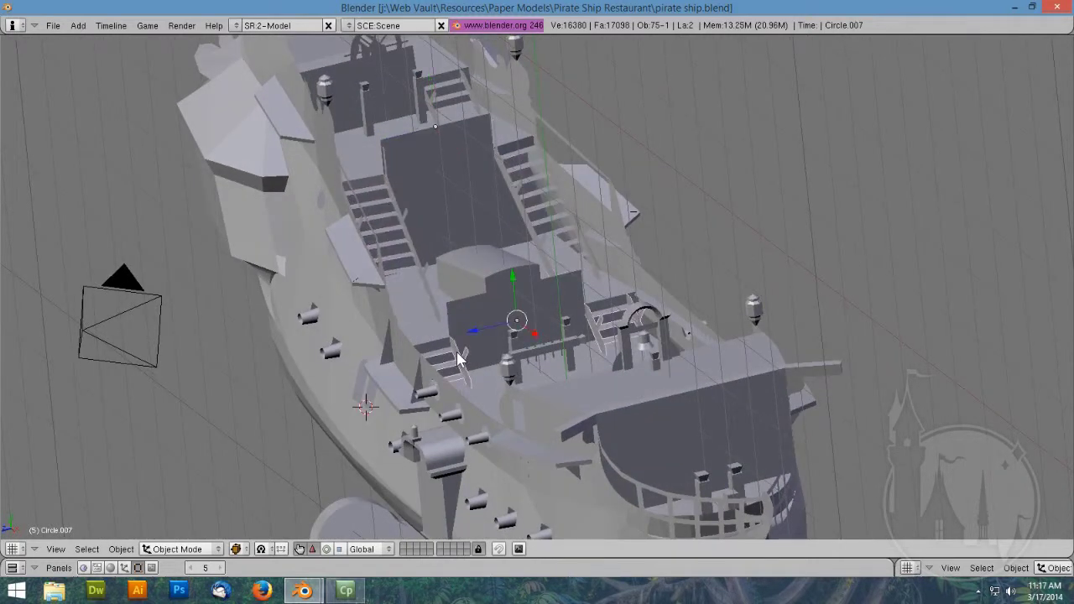
pyautogui.rightClick(487, 269)
pyautogui.rightClick(490, 271)
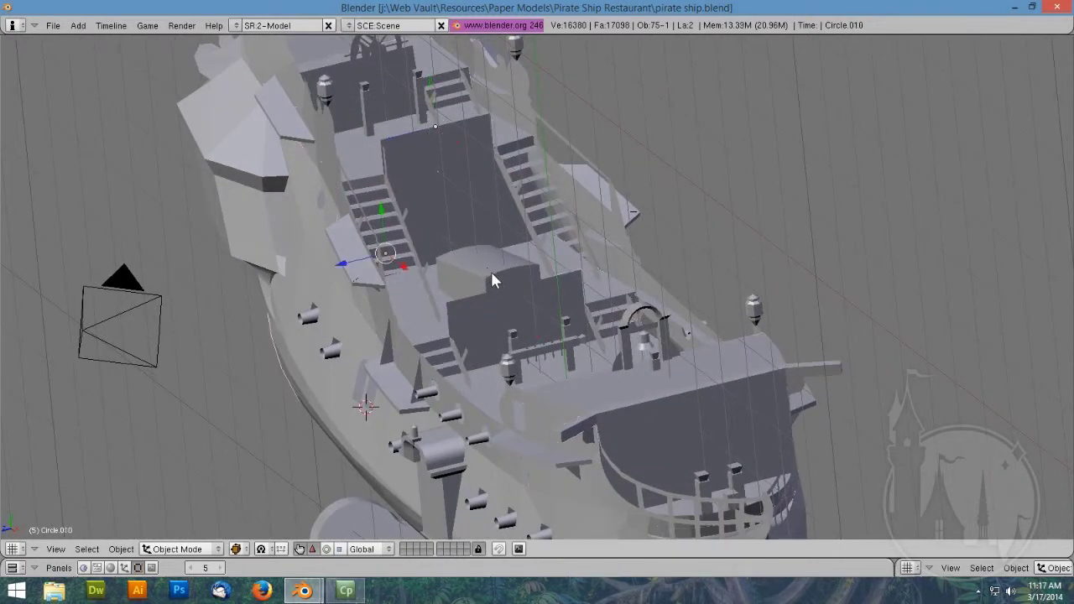
pyautogui.rightClick(492, 274)
# Step: Inspect the deck's mesh around the curved hatch in solid and wireframe display, leaving the geometry alone
pyautogui.press('Tab')
pyautogui.moveTo(504, 302); pyautogui.dragTo(557, 319, button='middle')
pyautogui.moveTo(462, 425); pyautogui.dragTo(506, 321, button='middle')
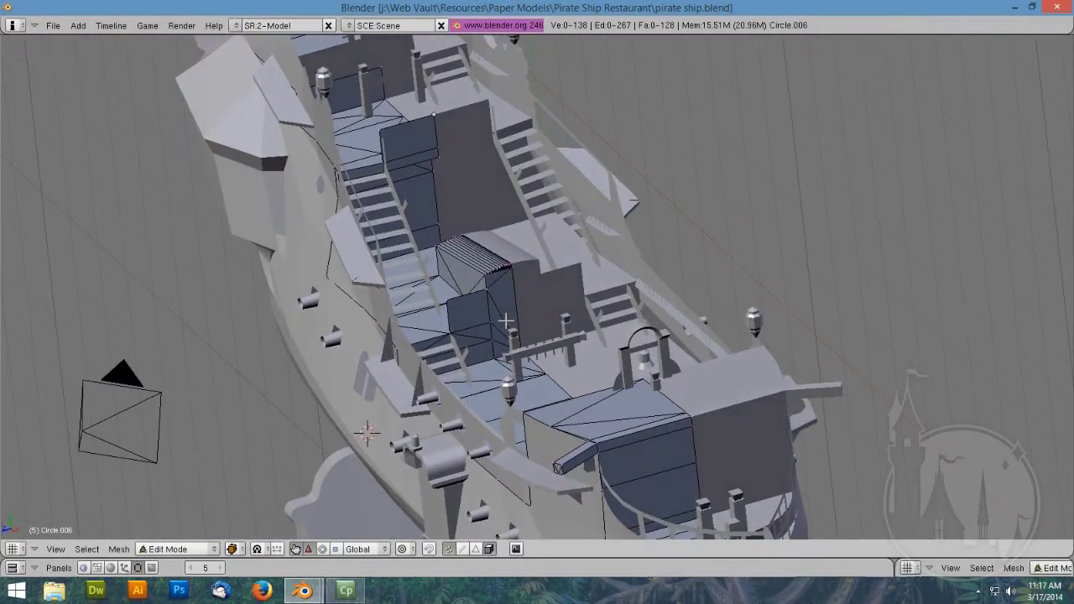
pyautogui.press('z')
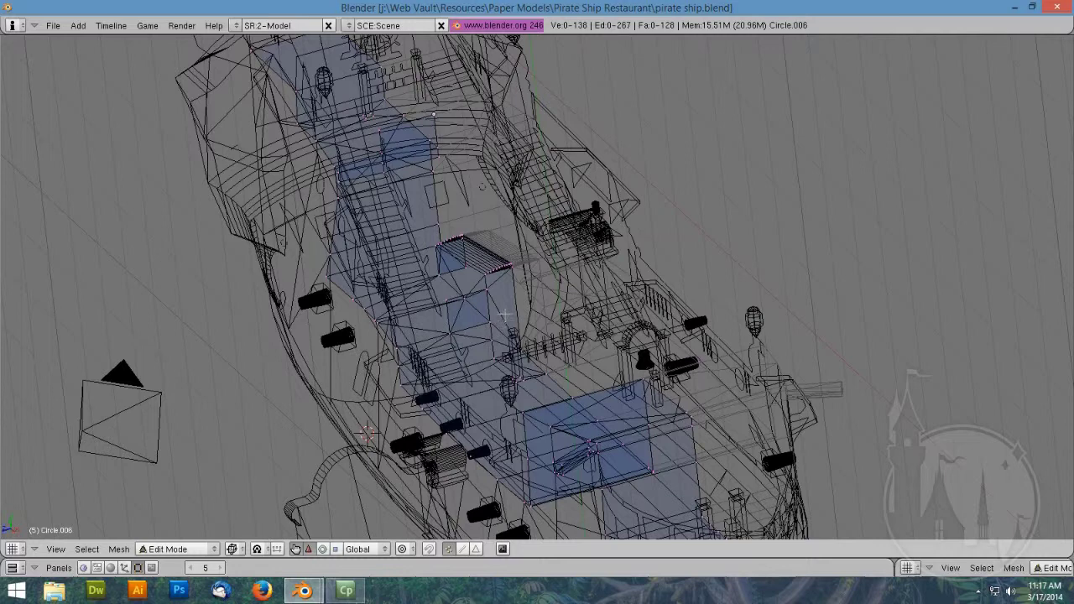
pyautogui.press('z')
pyautogui.press('x')
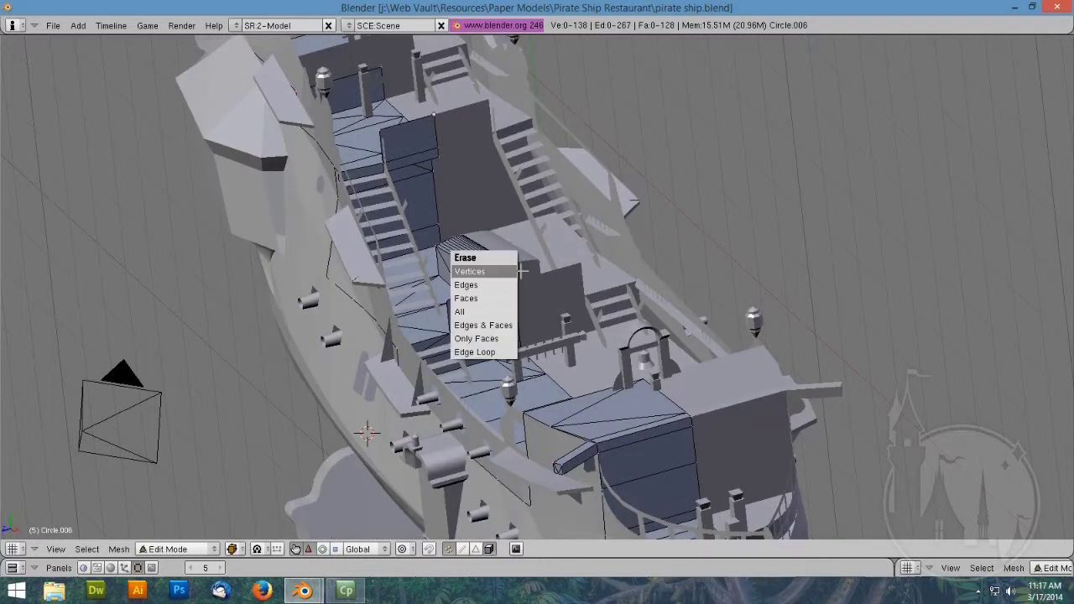
pyautogui.press('Tab')
# Step: Examine the hull, the steering wheel on the helm deck and the railing lanterns from close up
pyautogui.moveTo(568, 248)
pyautogui.mouseDown(button='middle')
pyautogui.moveTo(544, 220)
pyautogui.moveTo(569, 204)
pyautogui.moveTo(531, 267)
pyautogui.mouseUp(button='middle')
pyautogui.rightClick(458, 309)
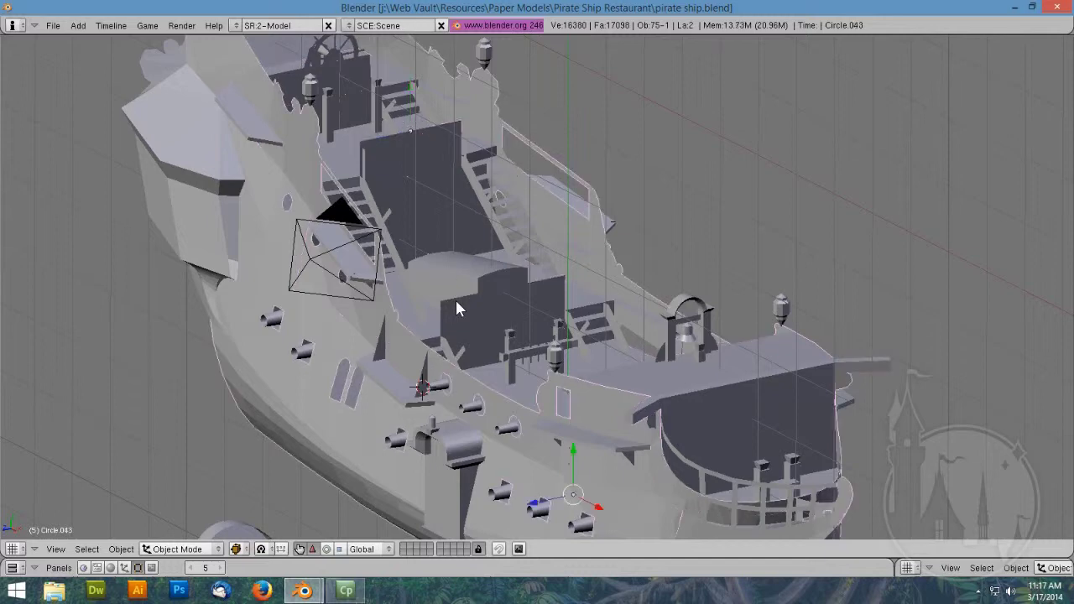
pyautogui.rightClick(413, 145)
pyautogui.rightClick(344, 56)
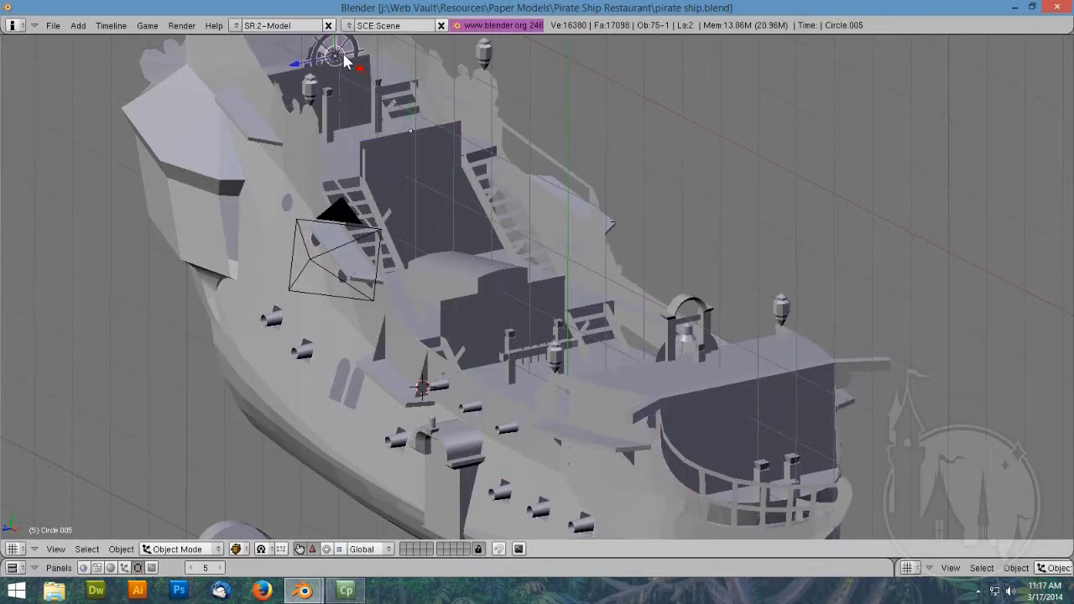
pyautogui.press('KP_Decimal')
pyautogui.scroll(-4, 346, 75)
pyautogui.moveTo(391, 242); pyautogui.dragTo(404, 405, button='middle')
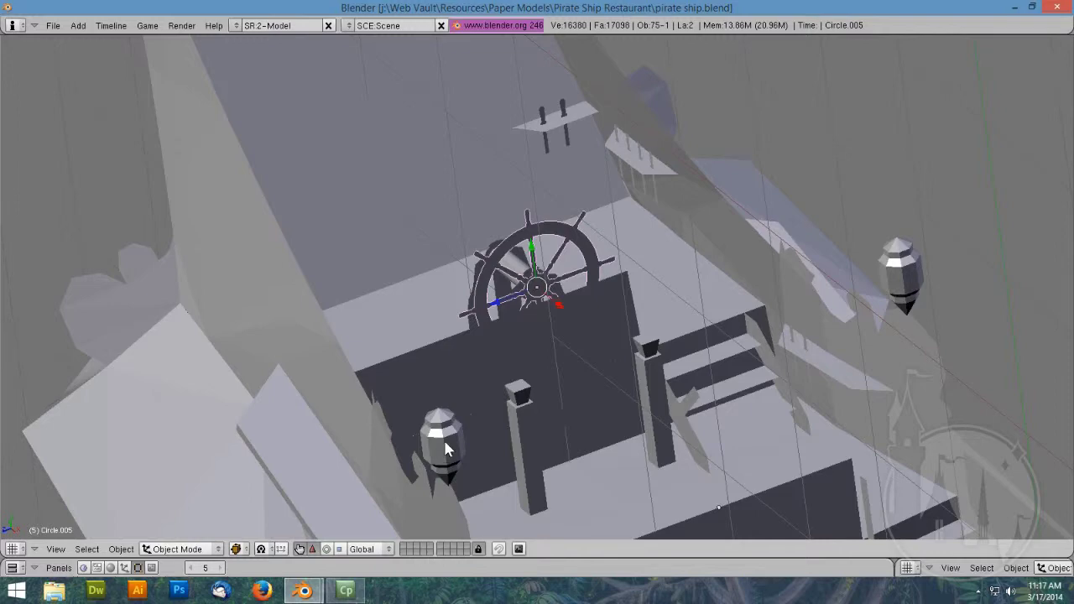
pyautogui.rightClick(465, 436)
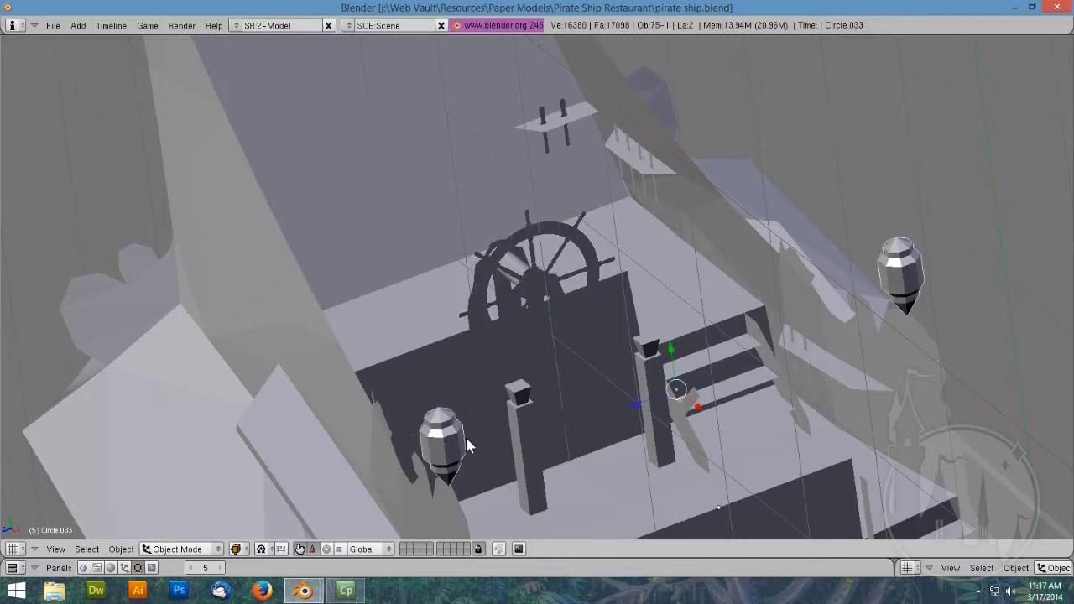
# Step: Compare the railing lanterns with the reference drawing from above, and examine the whole ship's side
pyautogui.press('KP_7')
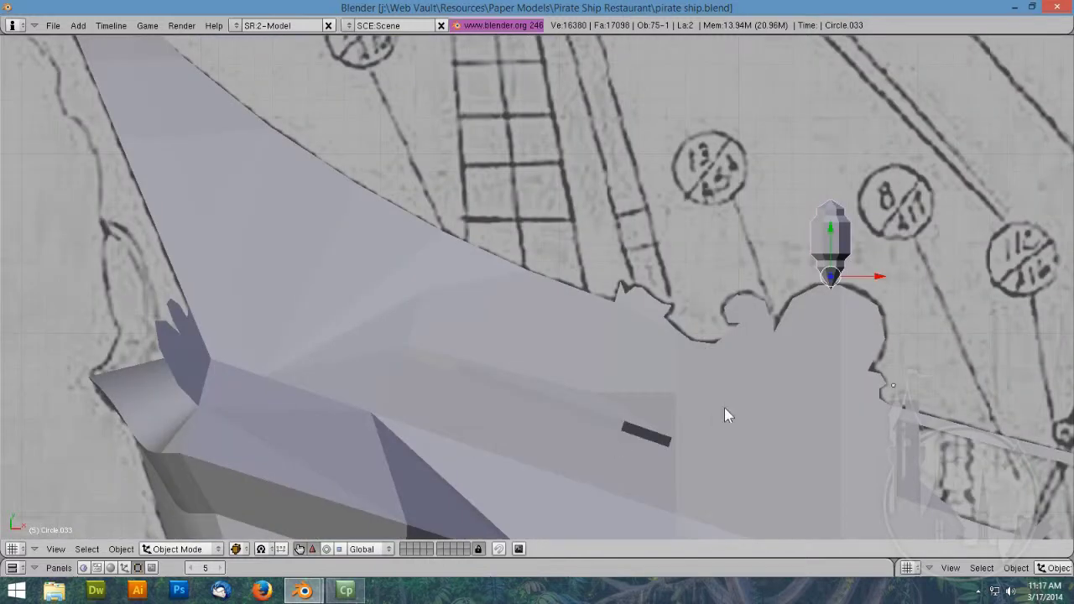
pyautogui.scroll(-3, 724, 409)
pyautogui.moveTo(803, 311)
pyautogui.mouseDown(button='middle')
pyautogui.moveTo(723, 313)
pyautogui.moveTo(700, 333)
pyautogui.moveTo(660, 286)
pyautogui.mouseUp(button='middle')
pyautogui.scroll(7, 660, 286)
pyautogui.moveTo(755, 287); pyautogui.dragTo(822, 279, button='middle')
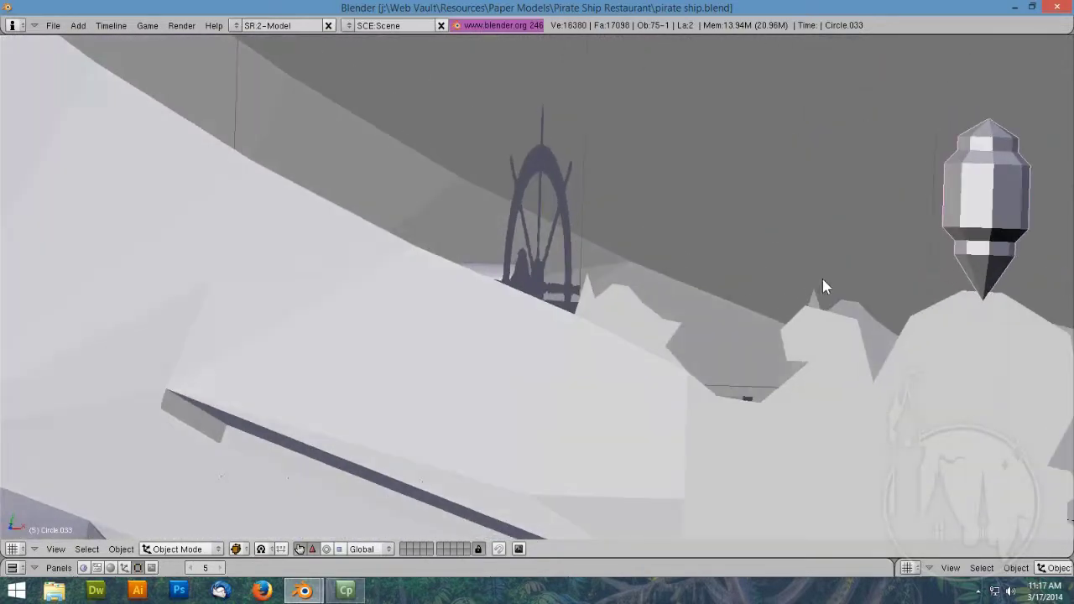
pyautogui.scroll(-12, 854, 321)
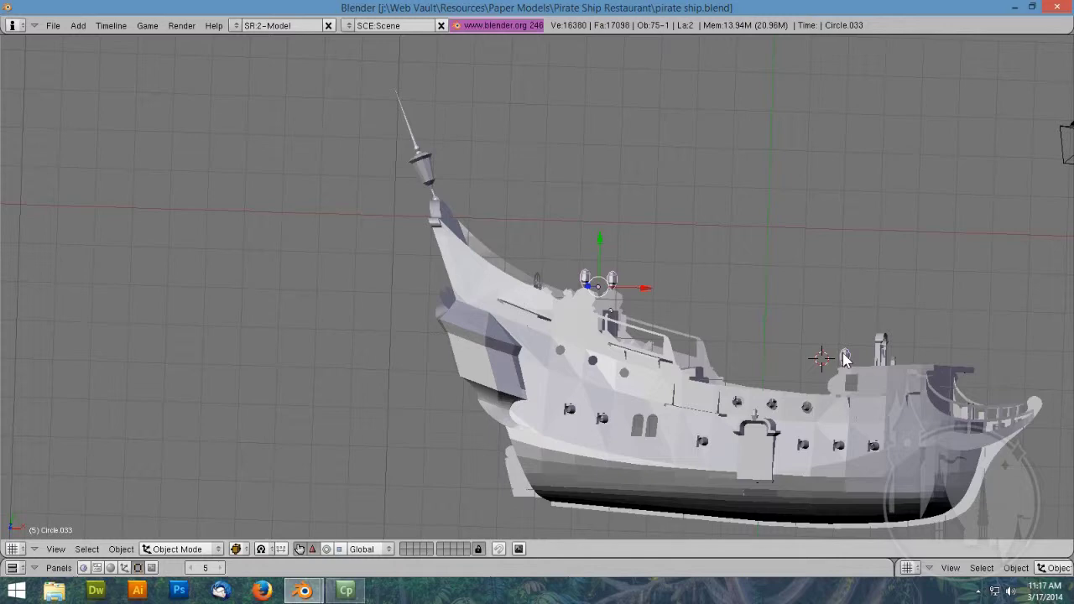
pyautogui.scroll(1, 844, 359)
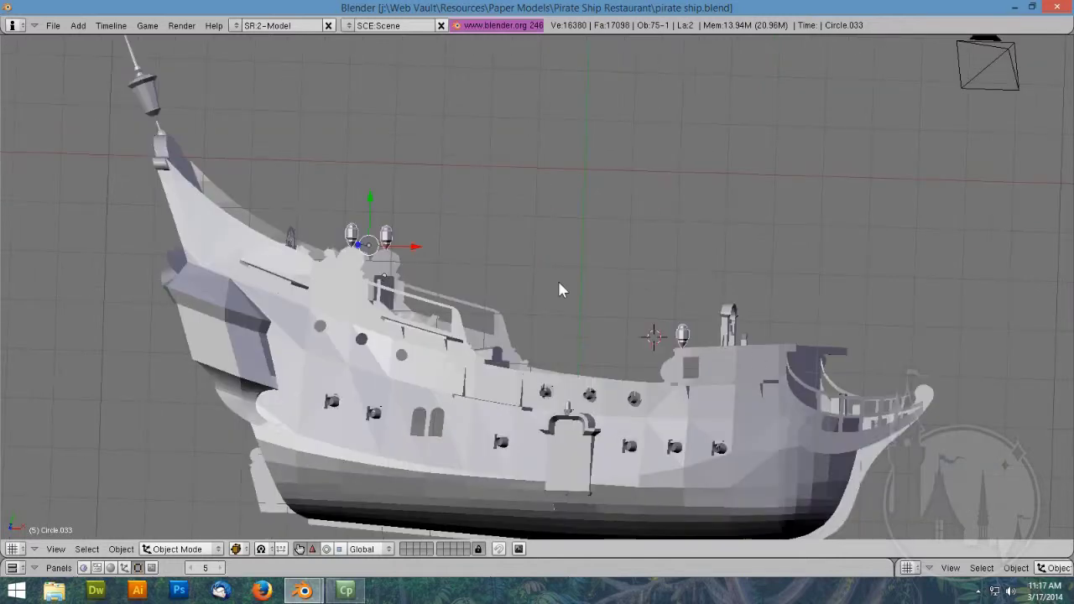
# Step: Select the bell arch on the forward deck and examine the arch, its hanging bell and the nearby lanterns
pyautogui.scroll(5, 557, 278)
pyautogui.moveTo(251, 225); pyautogui.dragTo(407, 293, button='middle')
pyautogui.rightClick(944, 261)
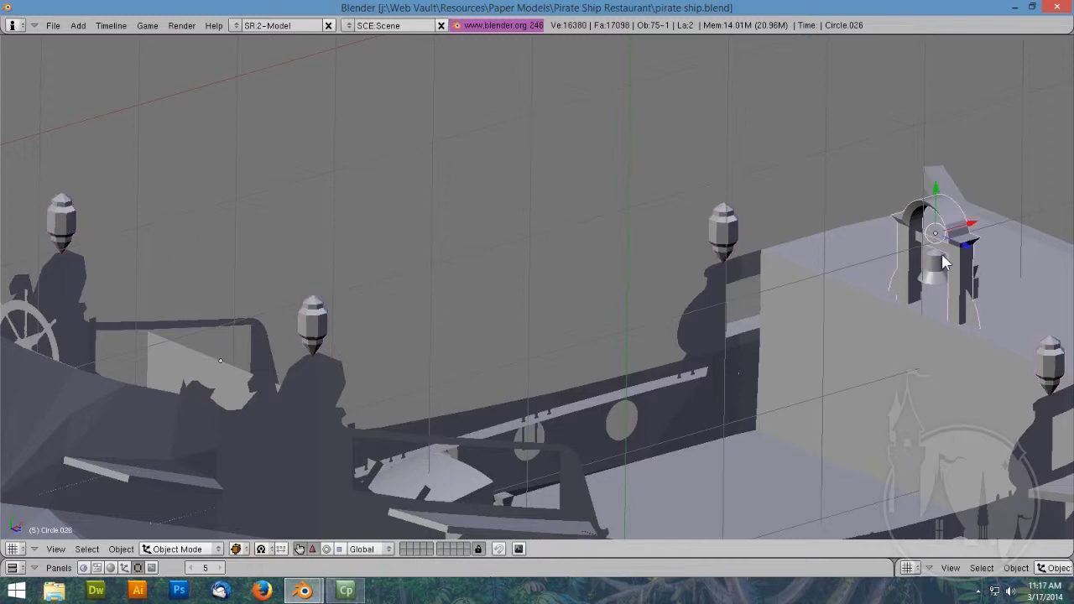
pyautogui.press('KP_Decimal')
pyautogui.moveTo(678, 356); pyautogui.dragTo(391, 361, button='middle')
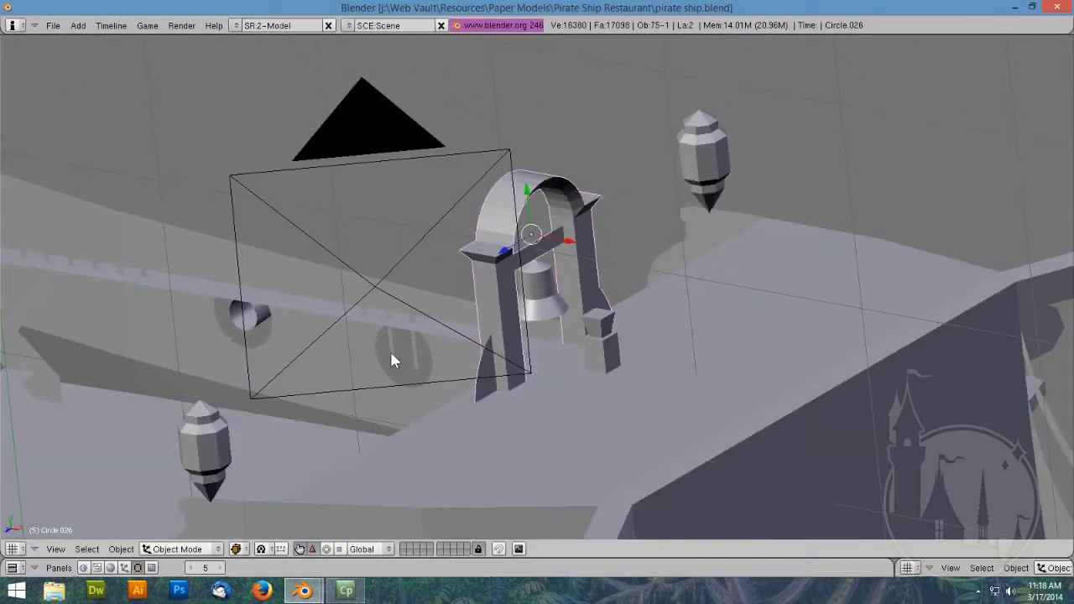
pyautogui.scroll(-3, 215, 306)
# Step: Examine the staircases and deck walls amidships from close up, entering and leaving mesh editing without changes
pyautogui.rightClick(263, 273)
pyautogui.press('Tab')
pyautogui.press('Tab')
pyautogui.press('Home')
pyautogui.scroll(1, 622, 338)
pyautogui.scroll(6, 623, 344)
pyautogui.press('Tab')
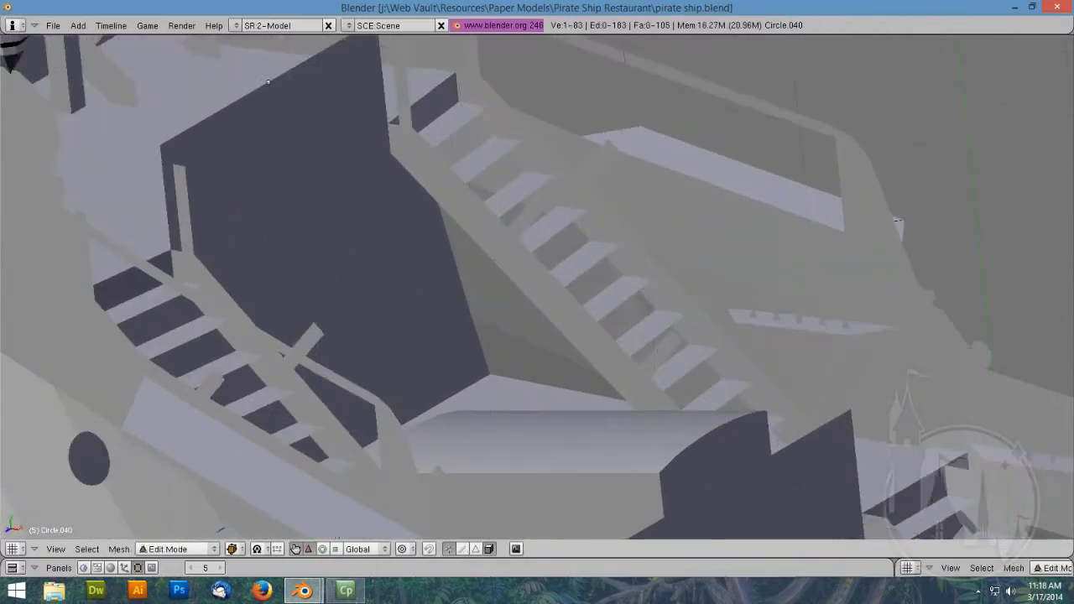
pyautogui.press('Tab')
pyautogui.moveTo(761, 328); pyautogui.dragTo(619, 449, button='middle')
# Step: Select the two-post pin rail on the main deck, examine it from several angles, and undo a trial move
pyautogui.rightClick(319, 397)
pyautogui.press('KP_Decimal')
pyautogui.scroll(-7, 592, 359)
pyautogui.moveTo(592, 366); pyautogui.dragTo(702, 349, button='middle')
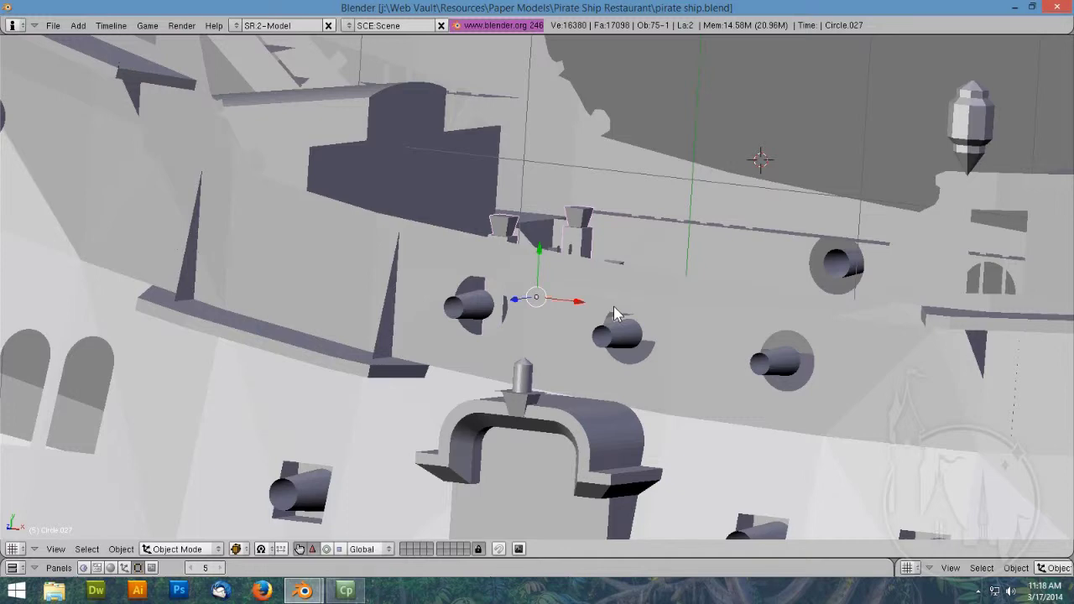
pyautogui.moveTo(614, 309); pyautogui.dragTo(526, 319, button='middle')
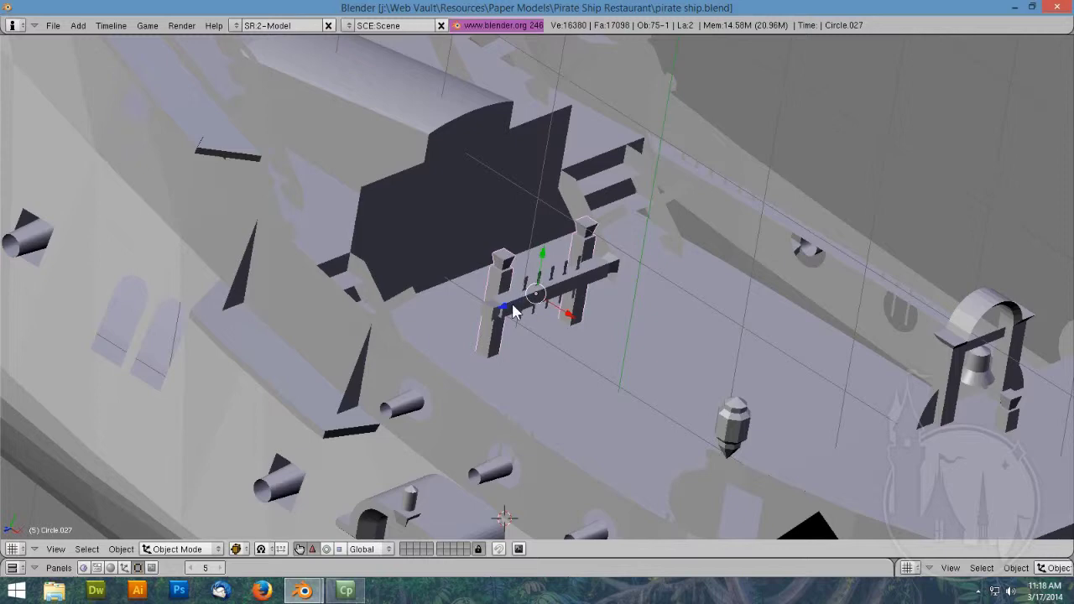
pyautogui.scroll(-1, 513, 312)
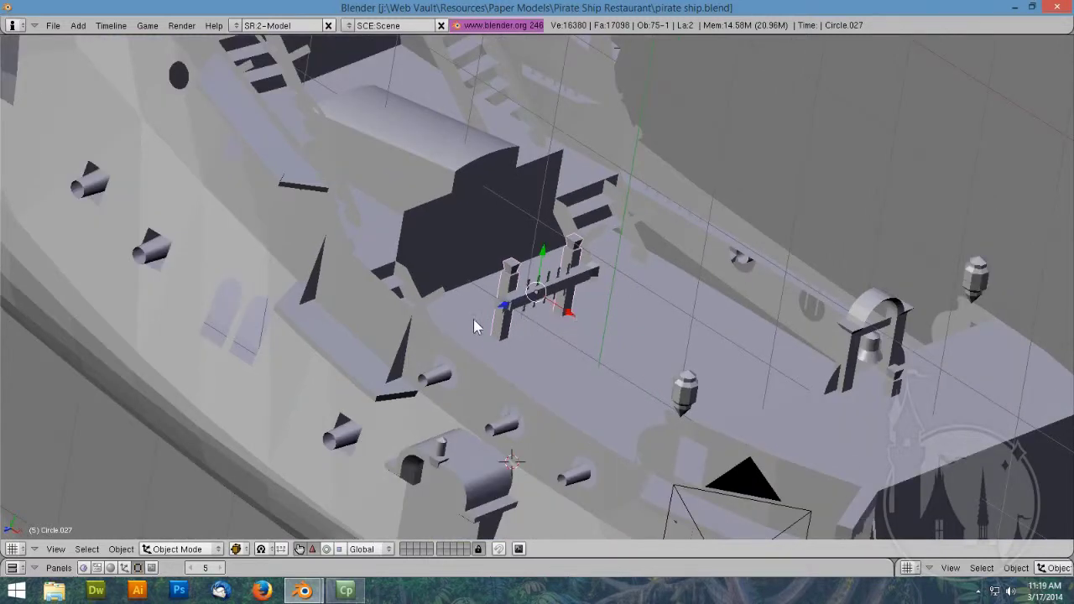
pyautogui.moveTo(474, 325); pyautogui.dragTo(472, 350, button='middle')
pyautogui.moveTo(571, 319); pyautogui.dragTo(628, 382)
pyautogui.hotkey('ctrl', 'z')
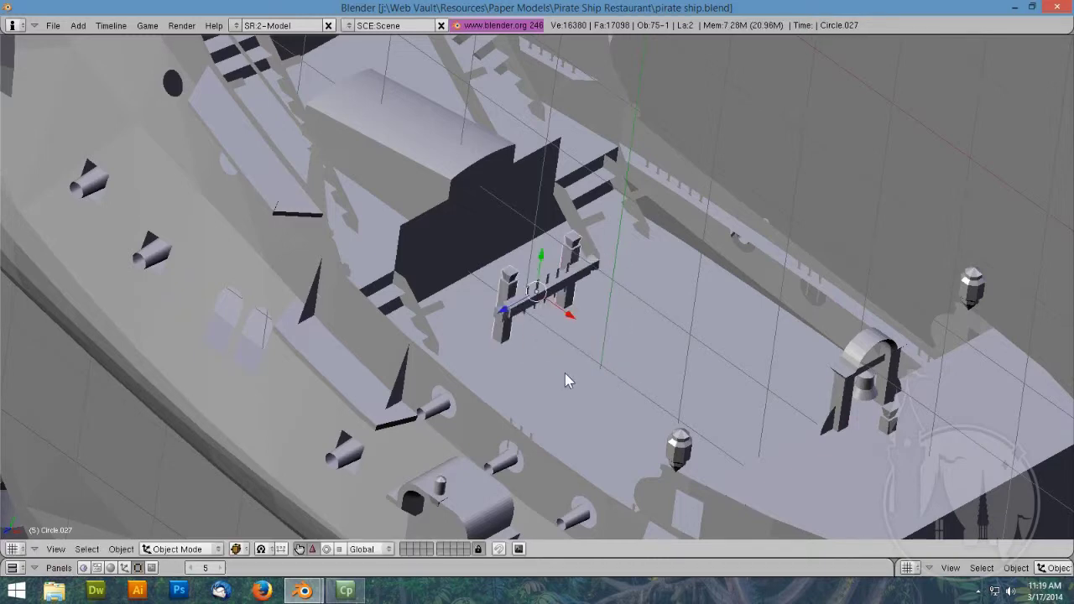
# Step: Select the pair of posts behind the bow railing, examine them from close up, and undo a slight move
pyautogui.scroll(-5, 564, 380)
pyautogui.moveTo(570, 336); pyautogui.dragTo(804, 411, button='middle')
pyautogui.rightClick(825, 434)
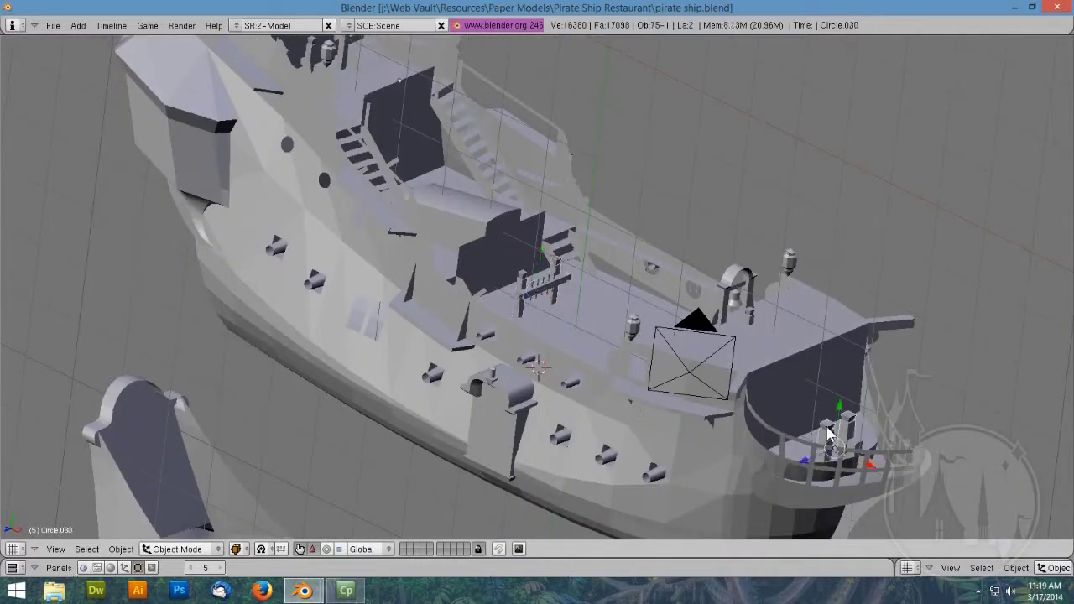
pyautogui.press('KP_Decimal')
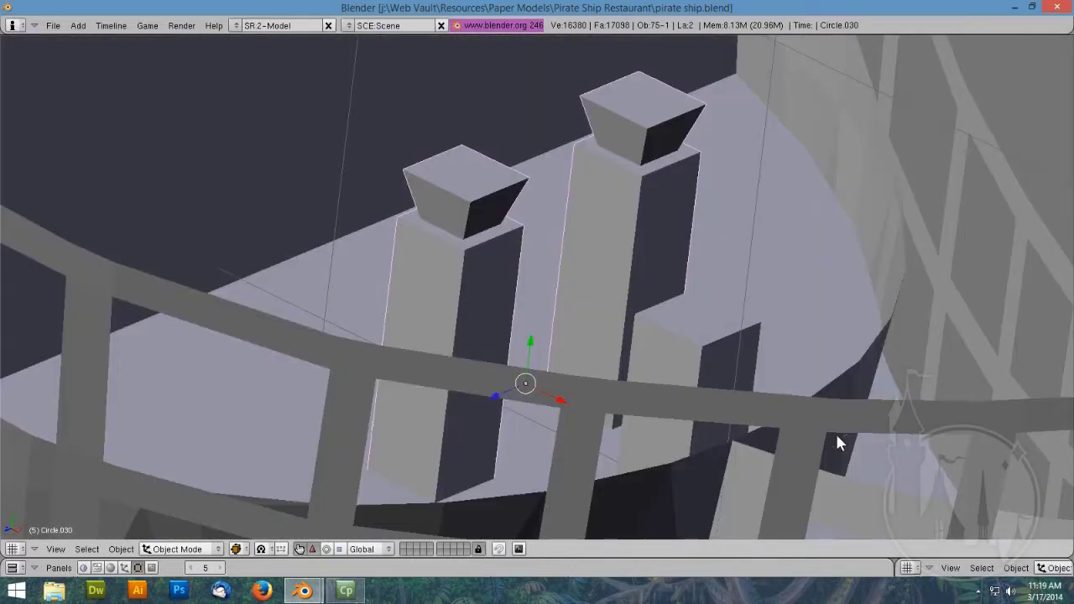
pyautogui.scroll(-3, 835, 431)
pyautogui.moveTo(567, 330)
pyautogui.mouseDown()
pyautogui.moveTo(552, 322)
pyautogui.moveTo(563, 333)
pyautogui.mouseUp()
pyautogui.hotkey('ctrl', 'z')
pyautogui.scroll(-6, 612, 380)
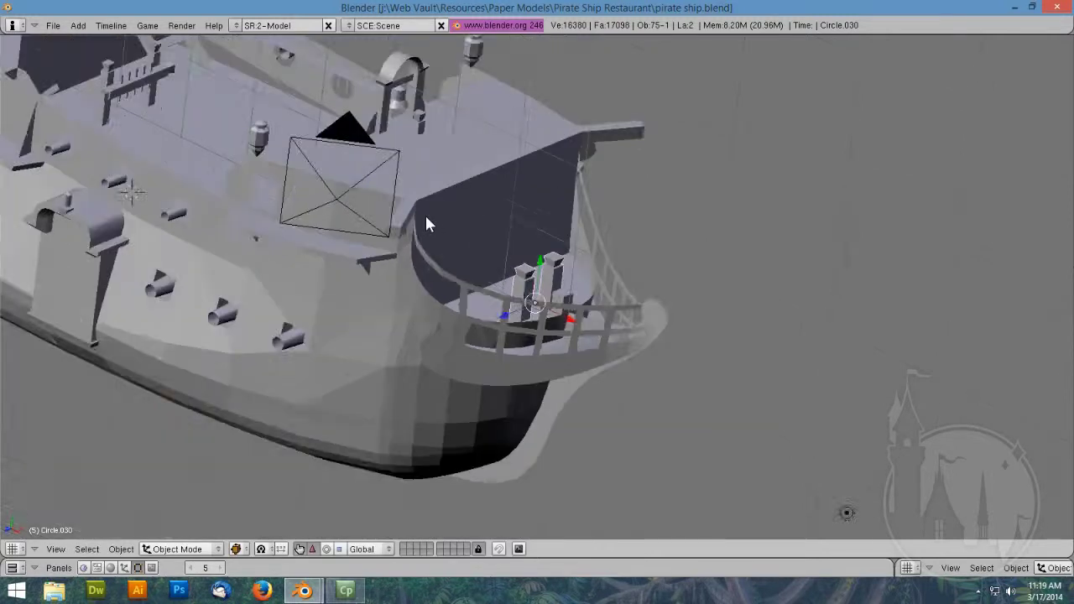
# Step: Select the pin rail in front of the helm deck and examine its posts alongside the steering wheel
pyautogui.rightClick(279, 98)
pyautogui.press('KP_Decimal')
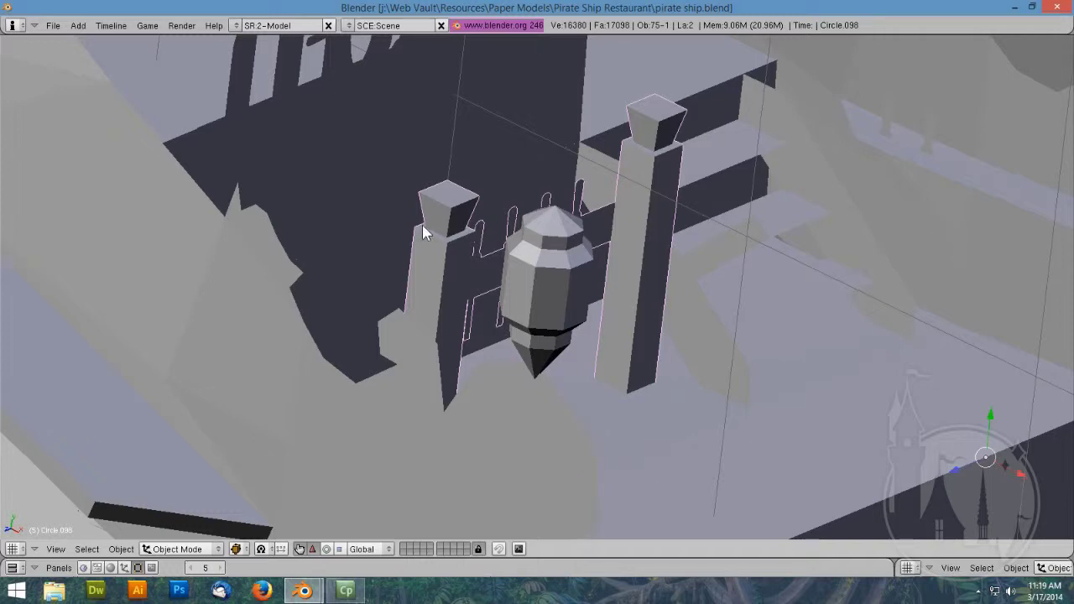
pyautogui.scroll(1, 427, 269)
pyautogui.moveTo(429, 288); pyautogui.dragTo(352, 310, button='middle')
pyautogui.scroll(-4, 398, 308)
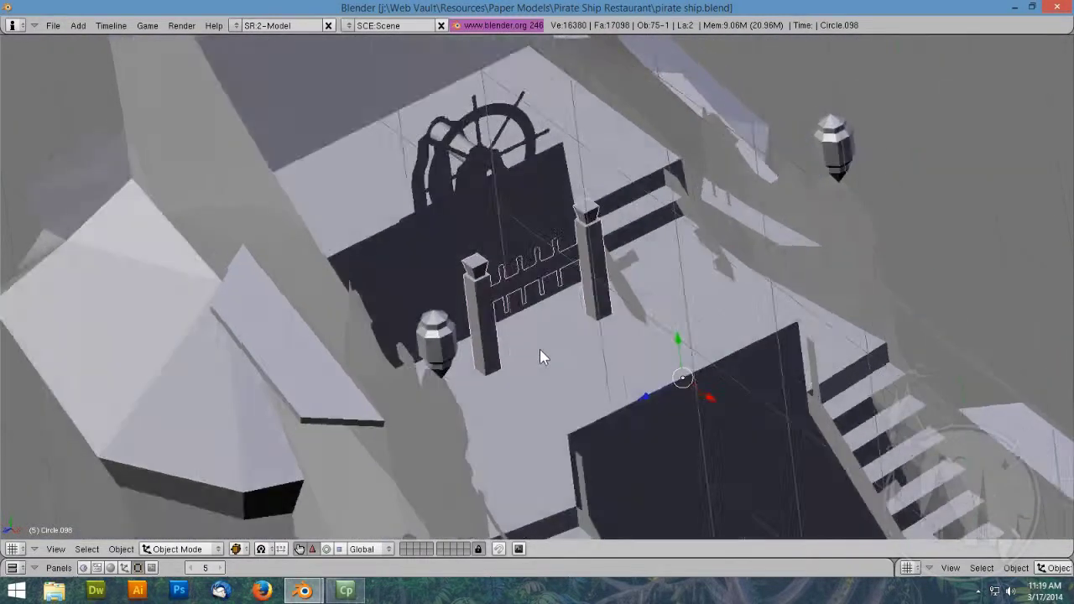
pyautogui.moveTo(540, 351); pyautogui.dragTo(642, 375, button='middle')
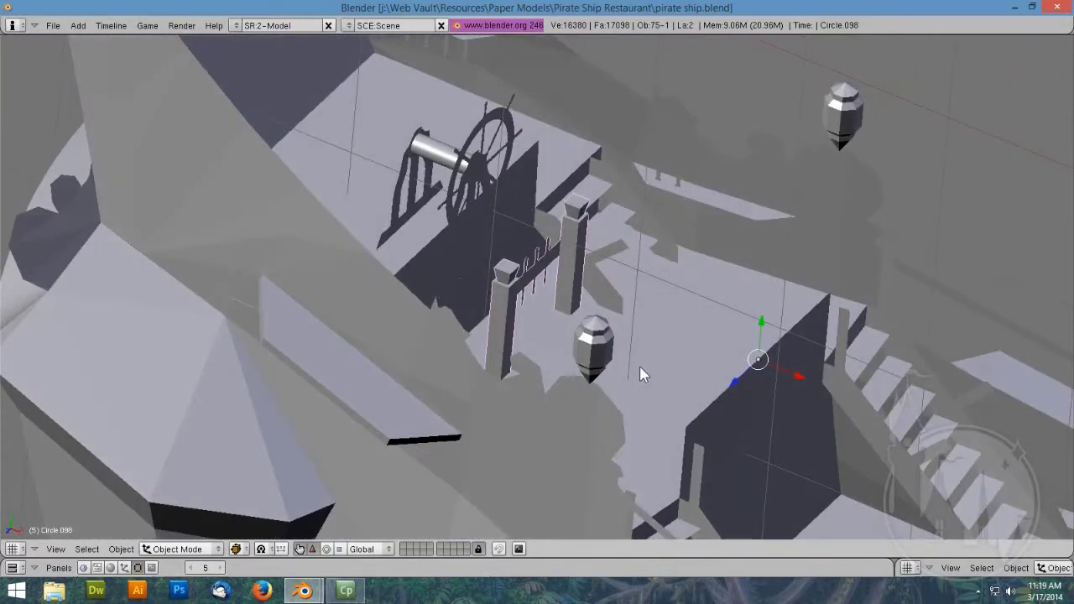
pyautogui.moveTo(519, 338); pyautogui.dragTo(362, 277, button='middle')
# Step: Select the large lantern on top of the stern and examine it from close up
pyautogui.scroll(-5, 363, 270)
pyautogui.moveTo(499, 398); pyautogui.dragTo(475, 277, button='middle')
pyautogui.rightClick(330, 74)
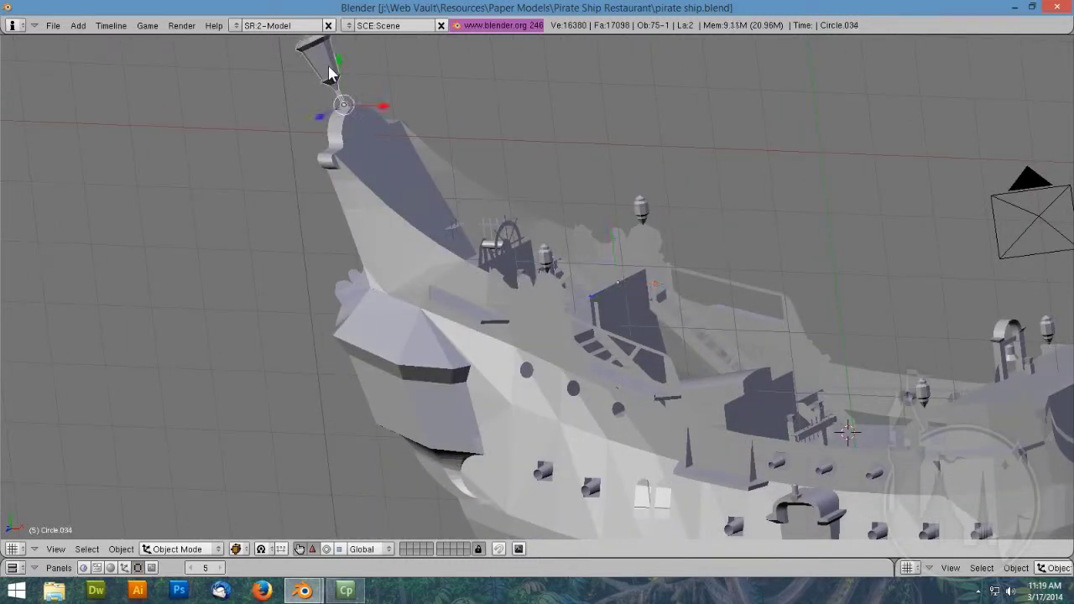
pyautogui.press('KP_Decimal')
pyautogui.moveTo(328, 72); pyautogui.dragTo(778, 346, button='middle')
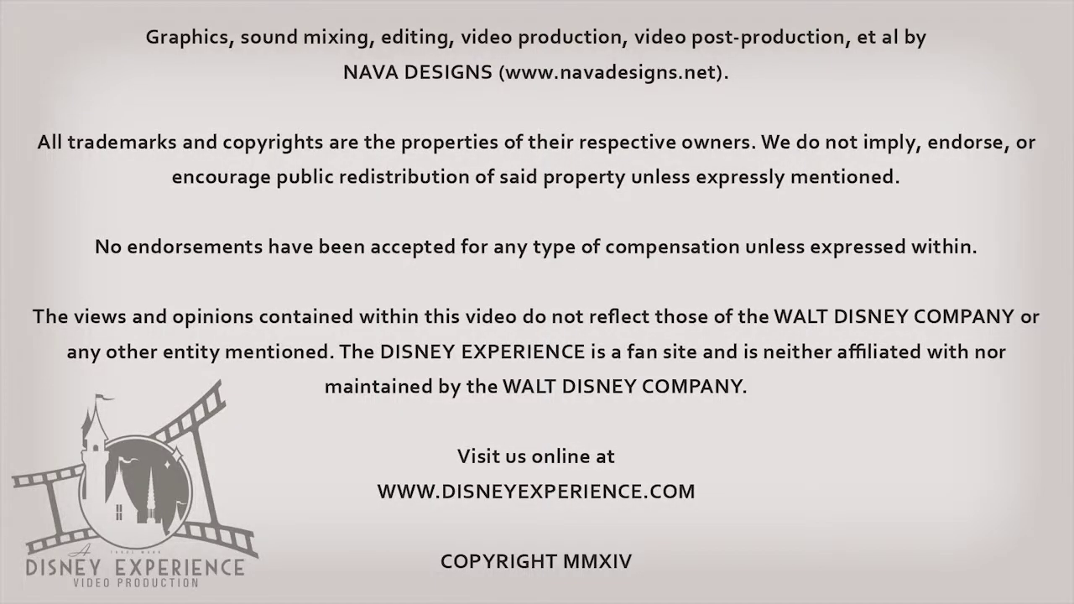